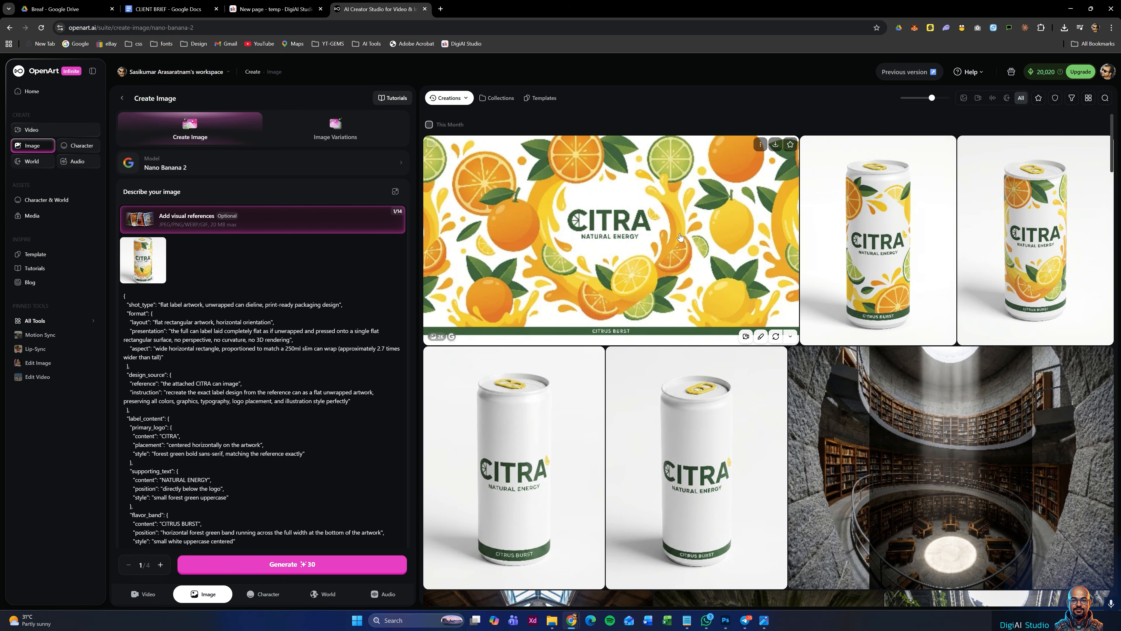
# - Preview the flat CITRA label artwork at larger size, then close the preview
pyautogui.click(643, 213)
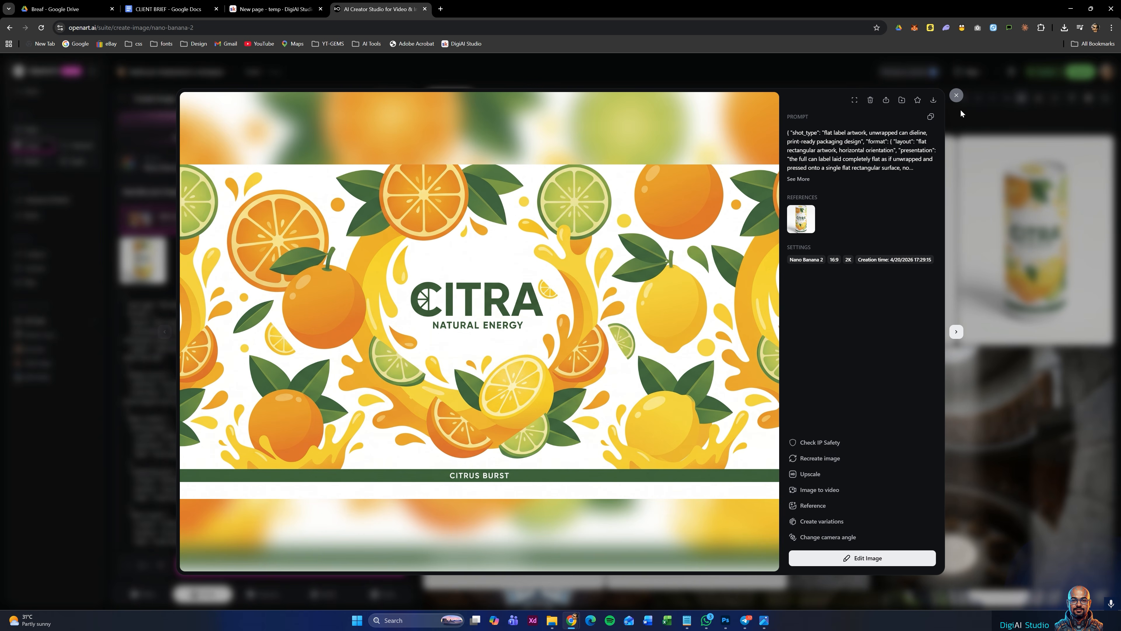
pyautogui.click(957, 98)
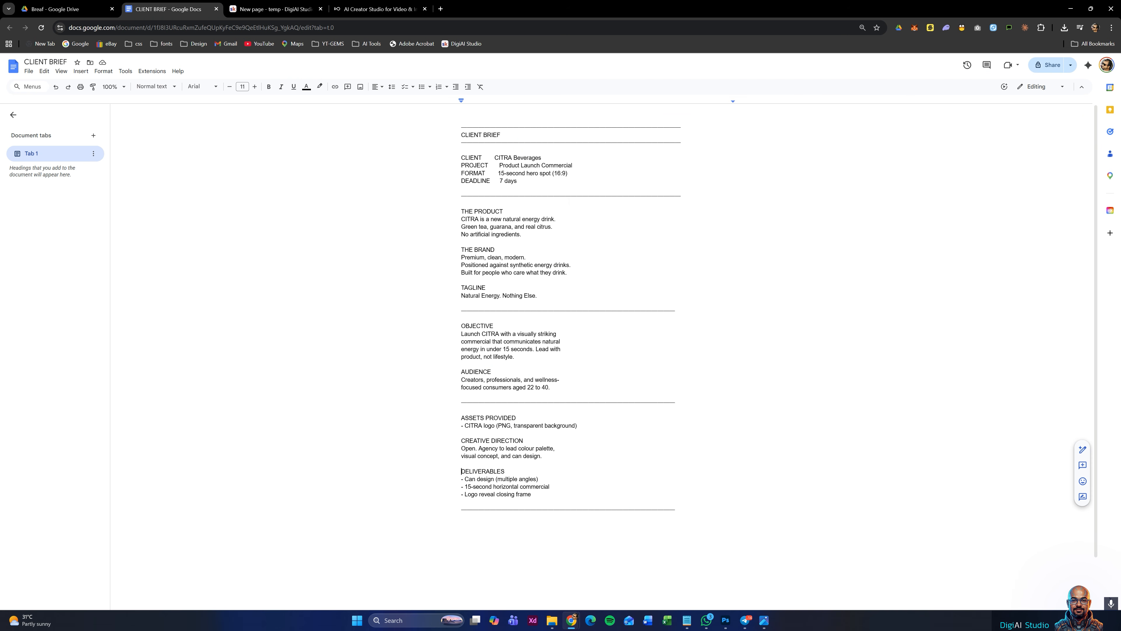
# - Switch to the client brief in Google Docs and review the product, brand, tagline, objective and creative direction sections
pyautogui.moveTo(491, 100); pyautogui.dragTo(401, 58)
pyautogui.click(402, 345)
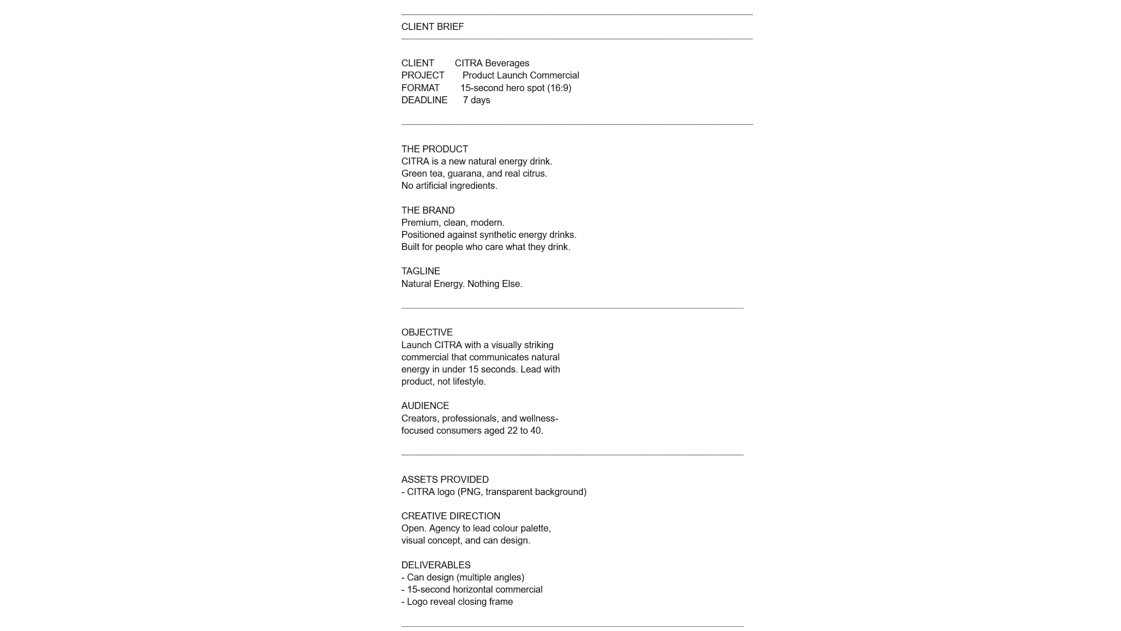
pyautogui.moveTo(402, 149); pyautogui.dragTo(522, 283)
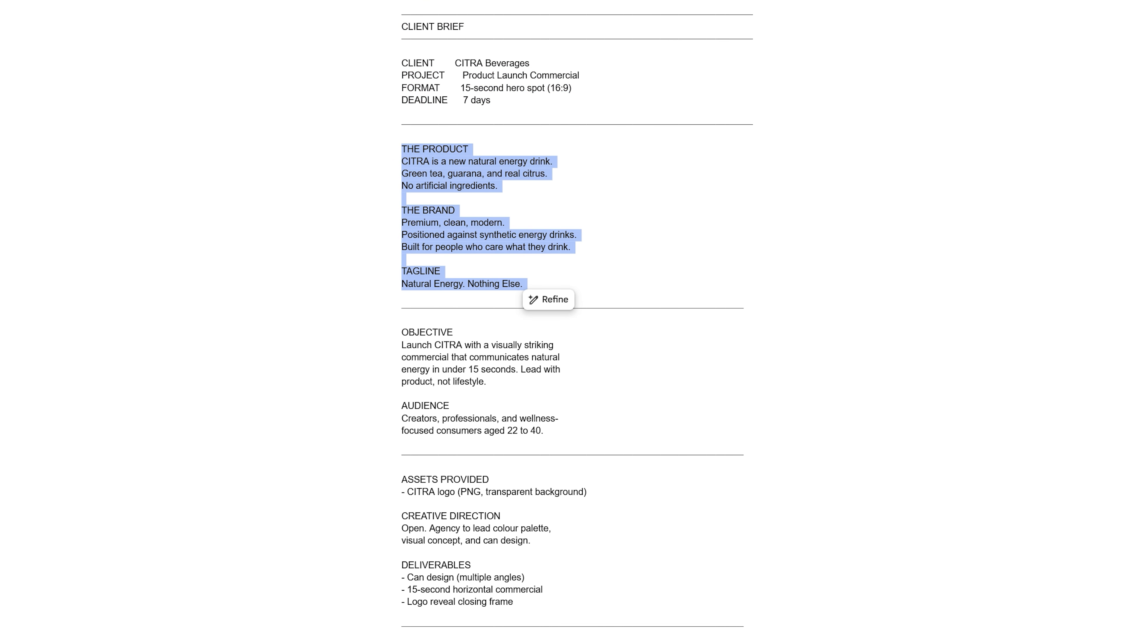
pyautogui.click(407, 345)
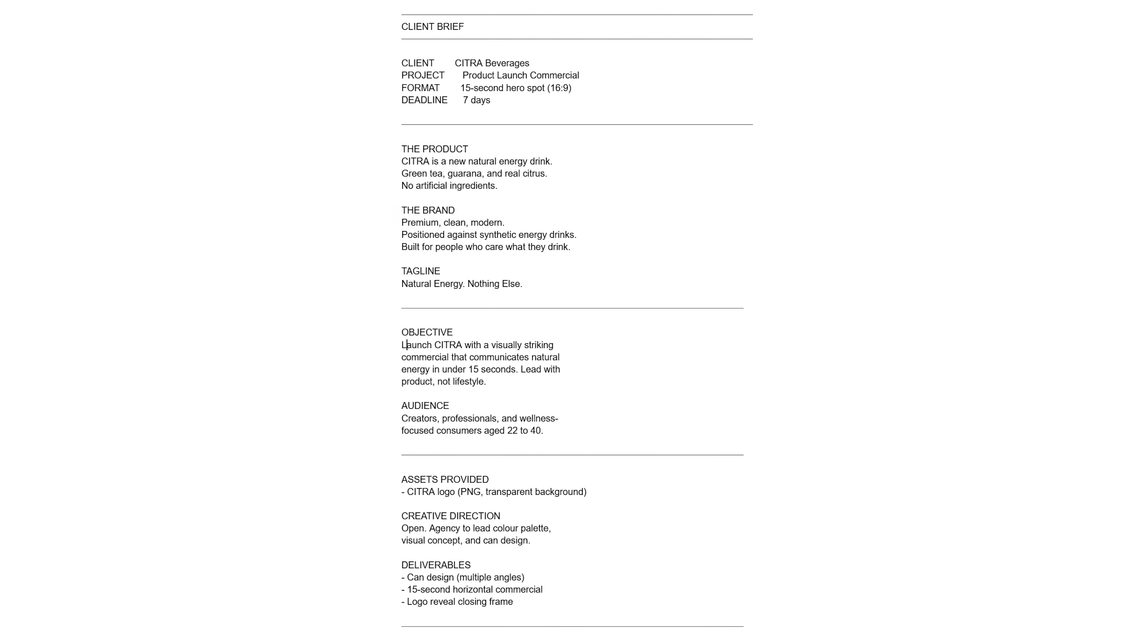
pyautogui.moveTo(402, 393)
pyautogui.mouseDown()
pyautogui.moveTo(543, 430)
pyautogui.moveTo(401, 345)
pyautogui.moveTo(402, 394)
pyautogui.mouseUp()
pyautogui.moveTo(401, 528); pyautogui.dragTo(531, 540)
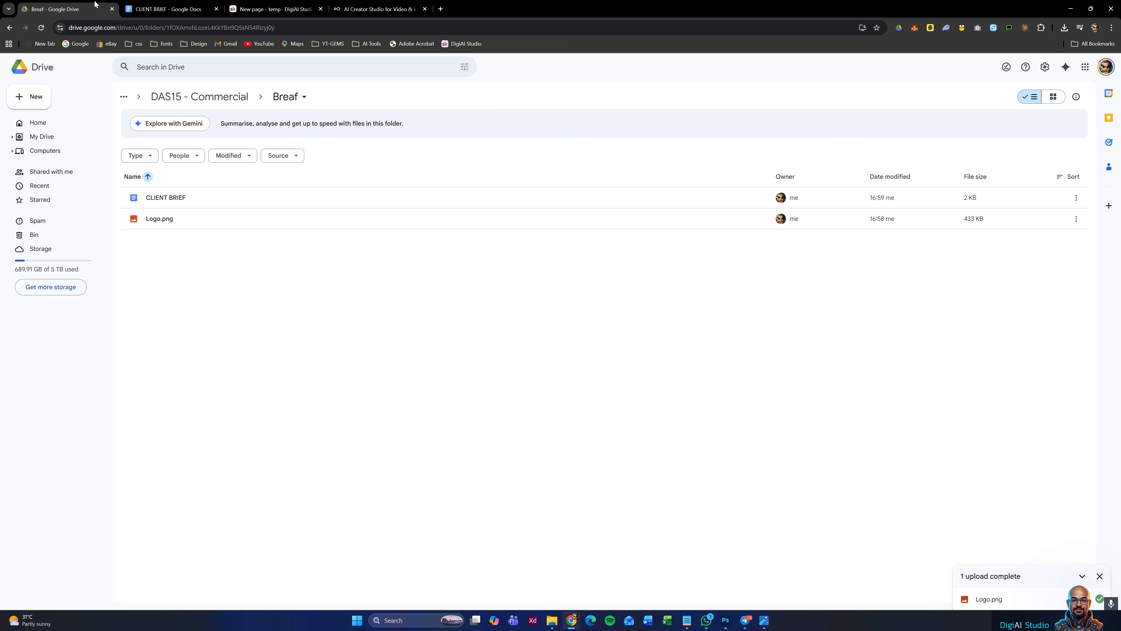
# - Switch to the Breaf folder in Google Drive, preview Logo.png and close the preview
pyautogui.doubleClick(161, 221)
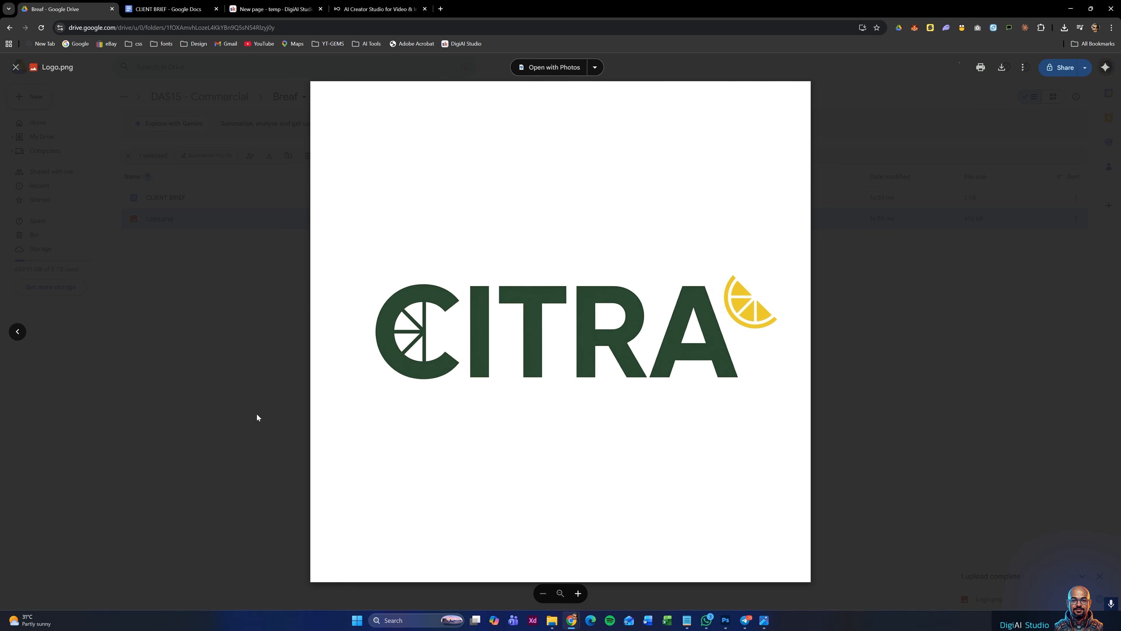
pyautogui.click(213, 352)
# - Return to the client brief and review its Deliverables section
pyautogui.hotkey('ctrl', 'Tab')
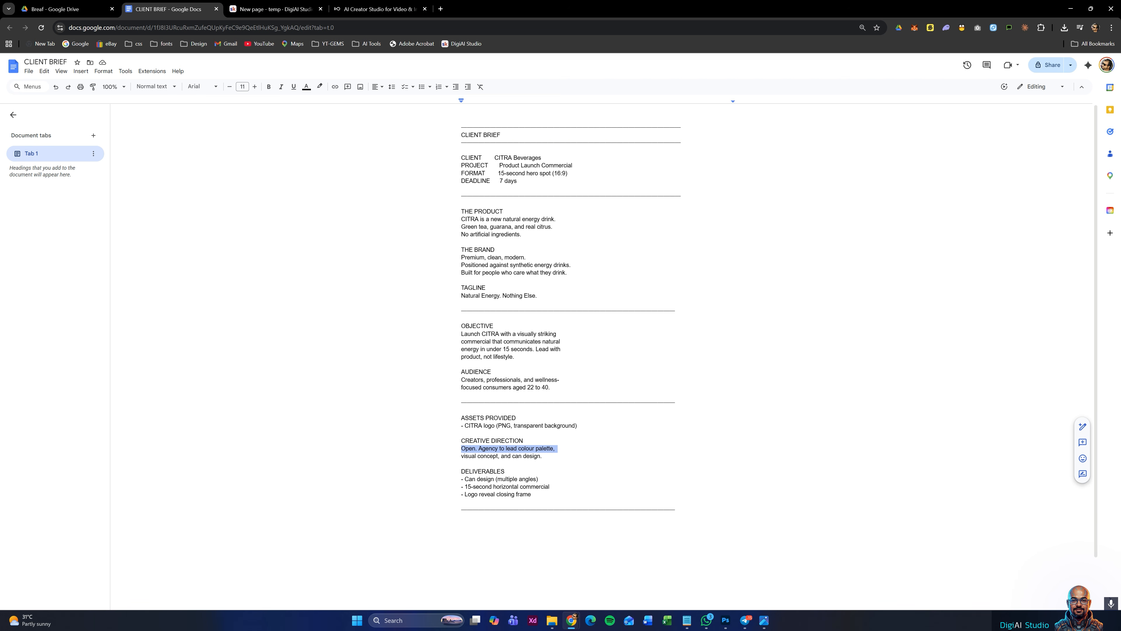
pyautogui.press('Right')
pyautogui.moveTo(532, 495); pyautogui.dragTo(462, 471)
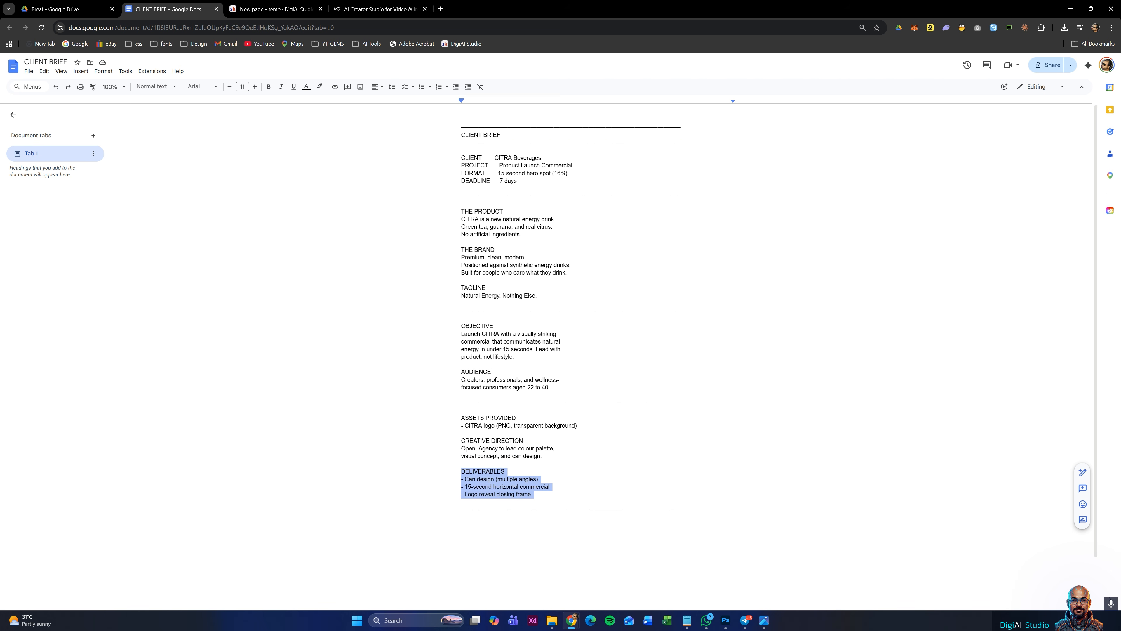
pyautogui.click(462, 448)
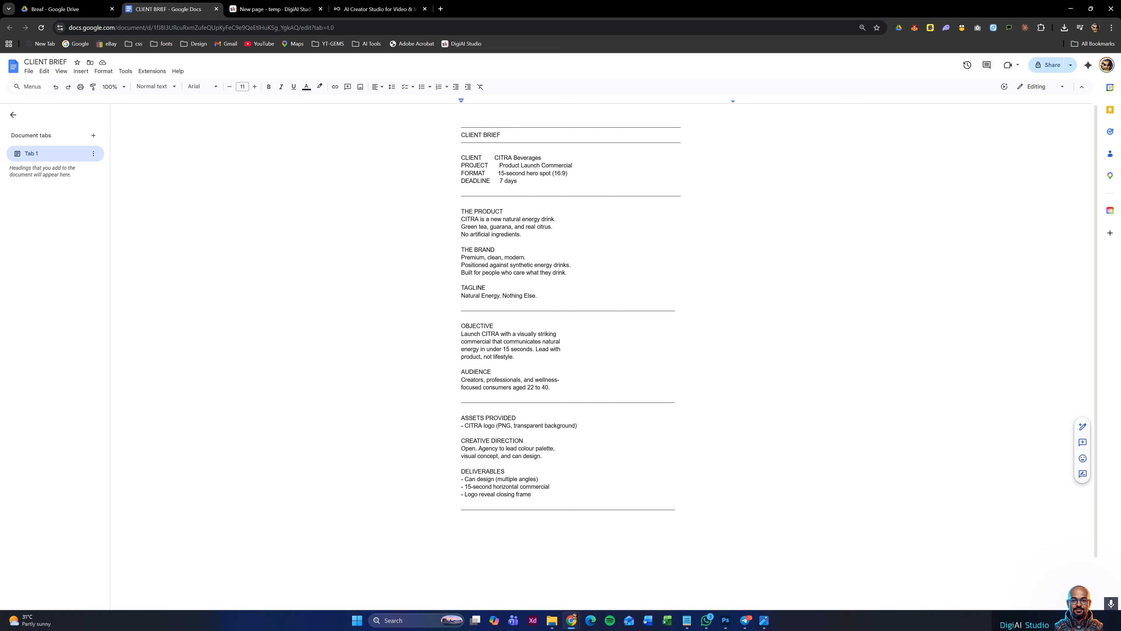
# - Go back to the Breaf folder in Google Drive and open Logo.png again
pyautogui.hotkey('ctrl', 'shift', 'Tab')
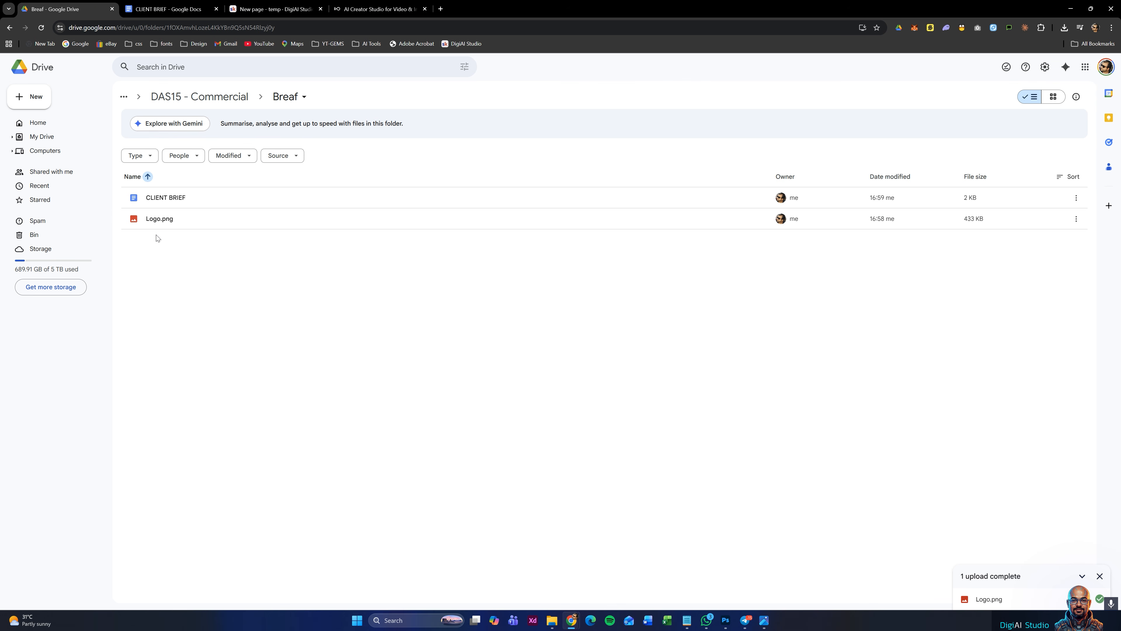
pyautogui.click(162, 226)
pyautogui.doubleClick(162, 225)
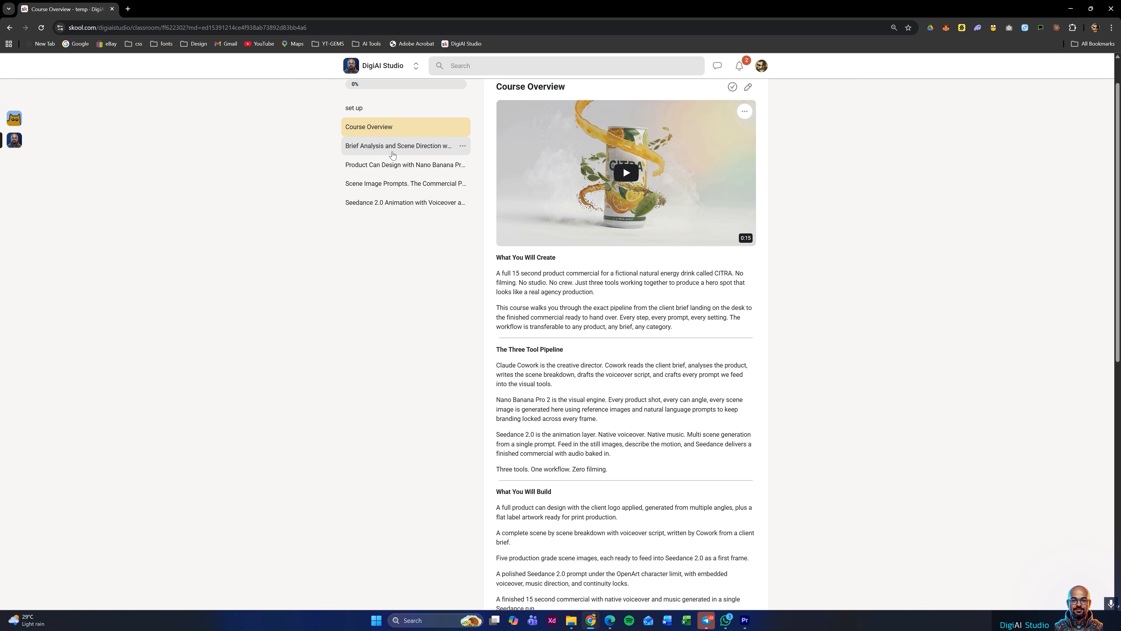
# - Open the Product Can Design lesson in the Skool course and examine the can design prompt's shot type, object, orientation and illustration placement
pyautogui.click(393, 164)
pyautogui.moveTo(1115, 83); pyautogui.dragTo(1116, 186)
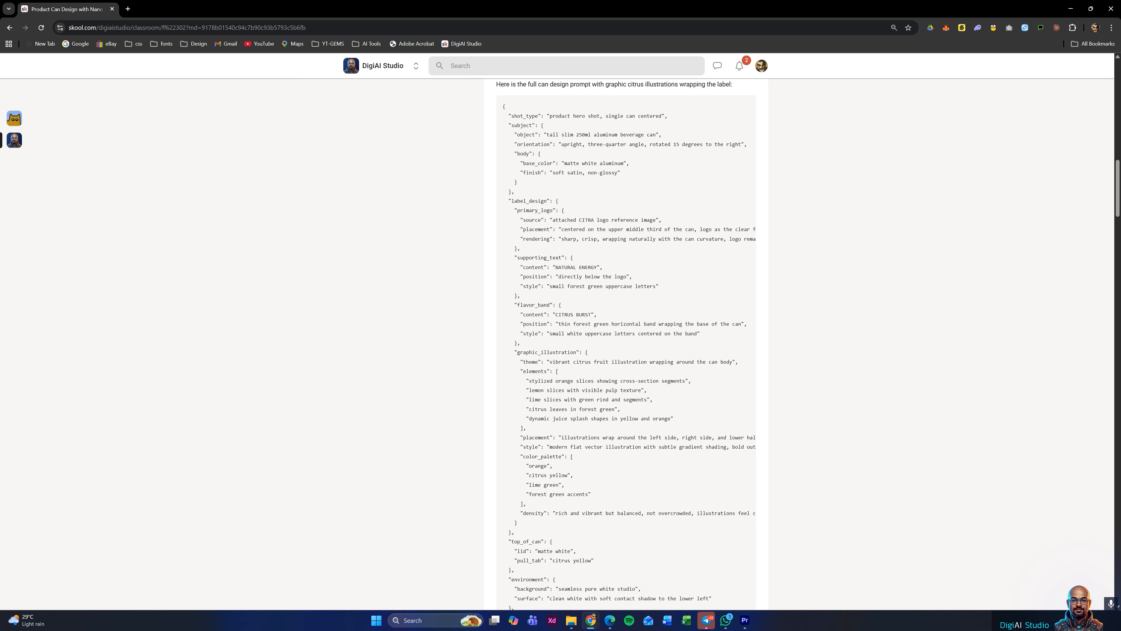
pyautogui.moveTo(511, 115); pyautogui.dragTo(668, 116)
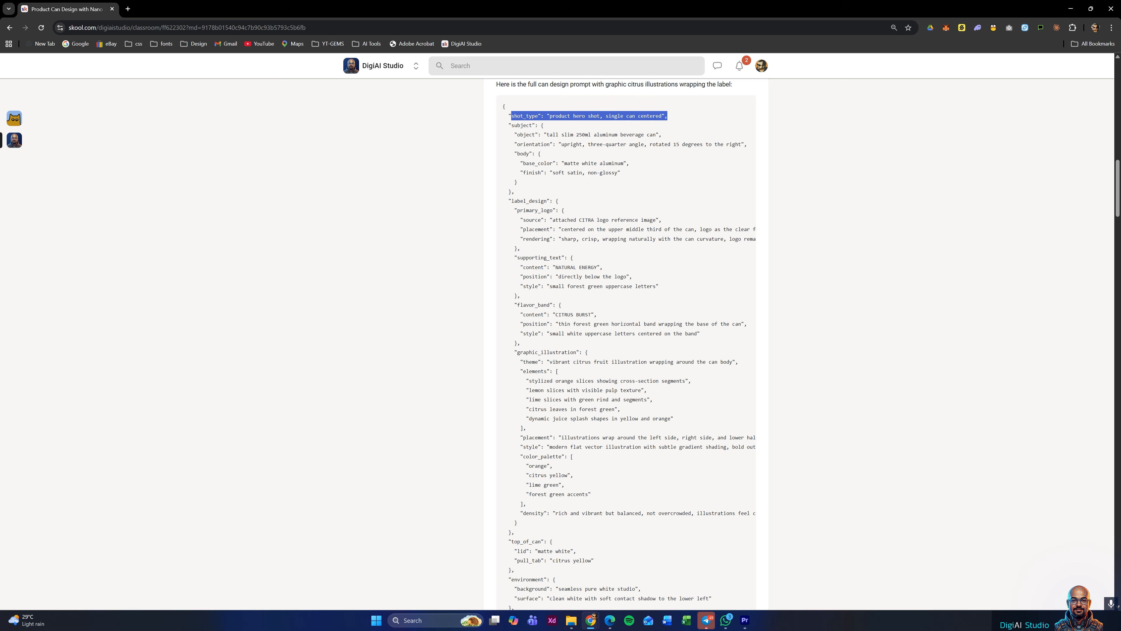
pyautogui.moveTo(517, 135); pyautogui.dragTo(662, 134)
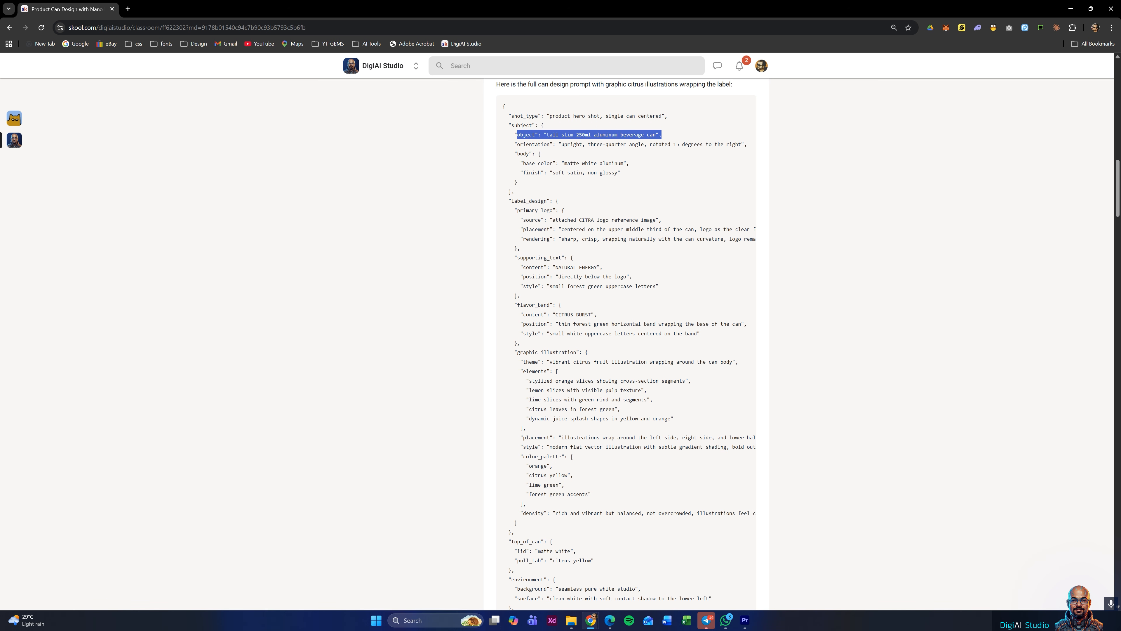
pyautogui.moveTo(517, 144); pyautogui.dragTo(781, 157)
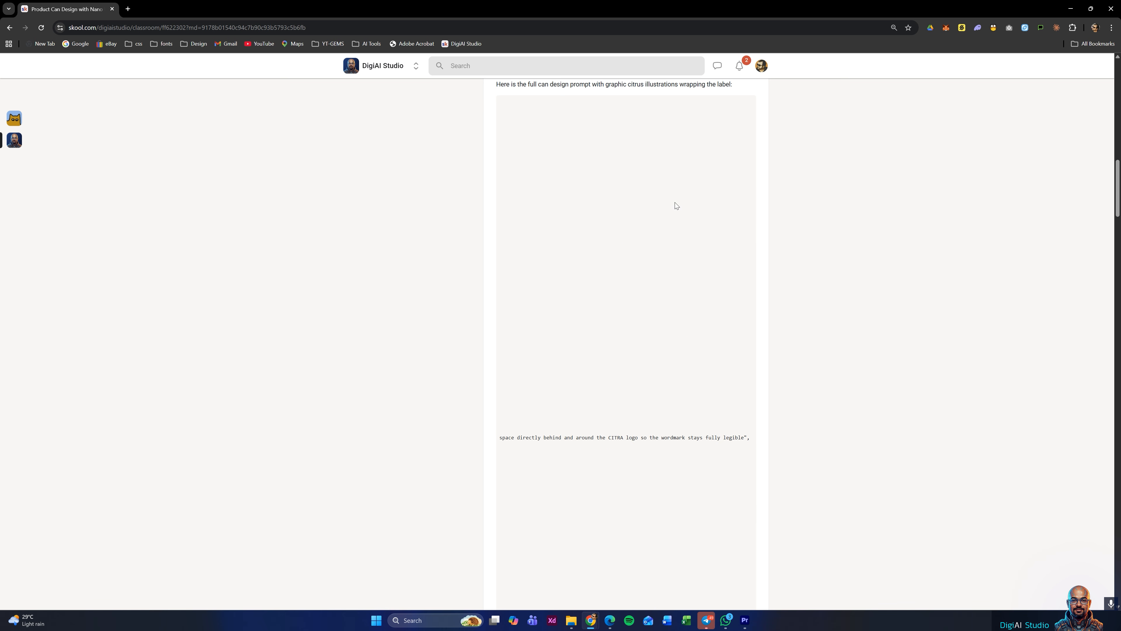
pyautogui.hscroll(-6, 611, 155)
pyautogui.click(601, 327)
# - Examine the rest of the can design prompt, including the genre, aesthetic and realism entries in its style section
pyautogui.scroll(-1, 601, 327)
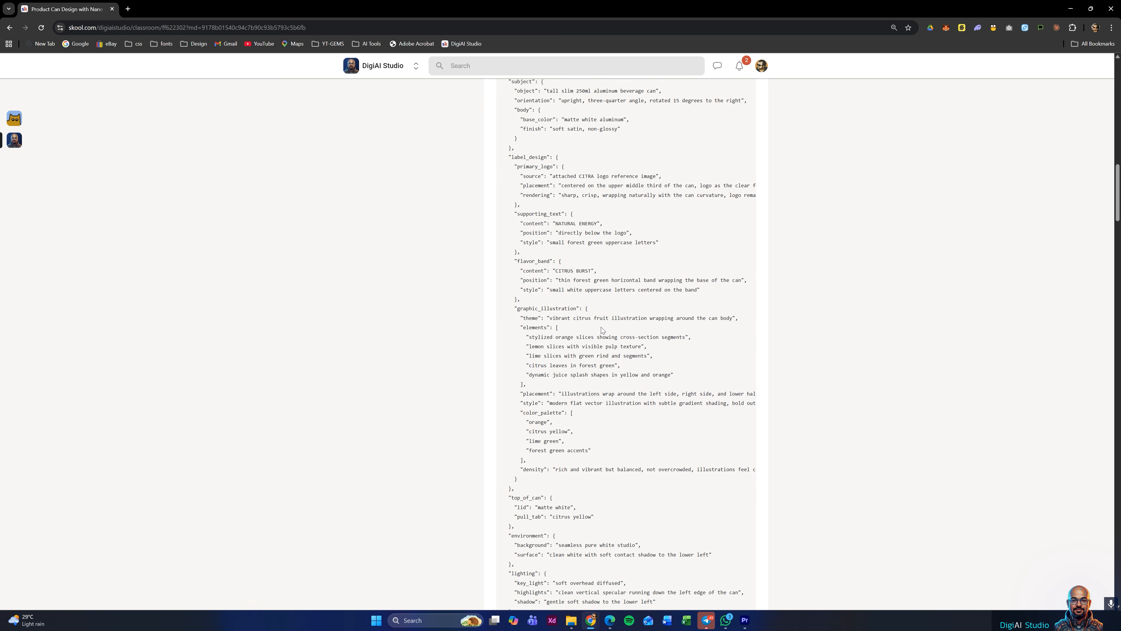
pyautogui.scroll(-5, 601, 327)
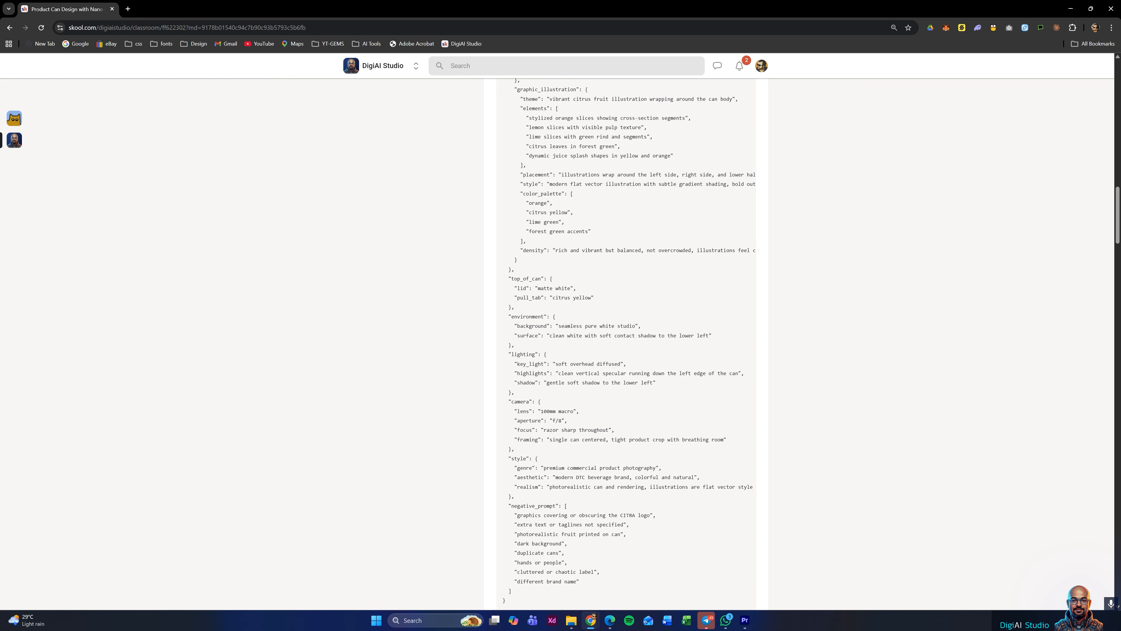
pyautogui.scroll(-1, 601, 327)
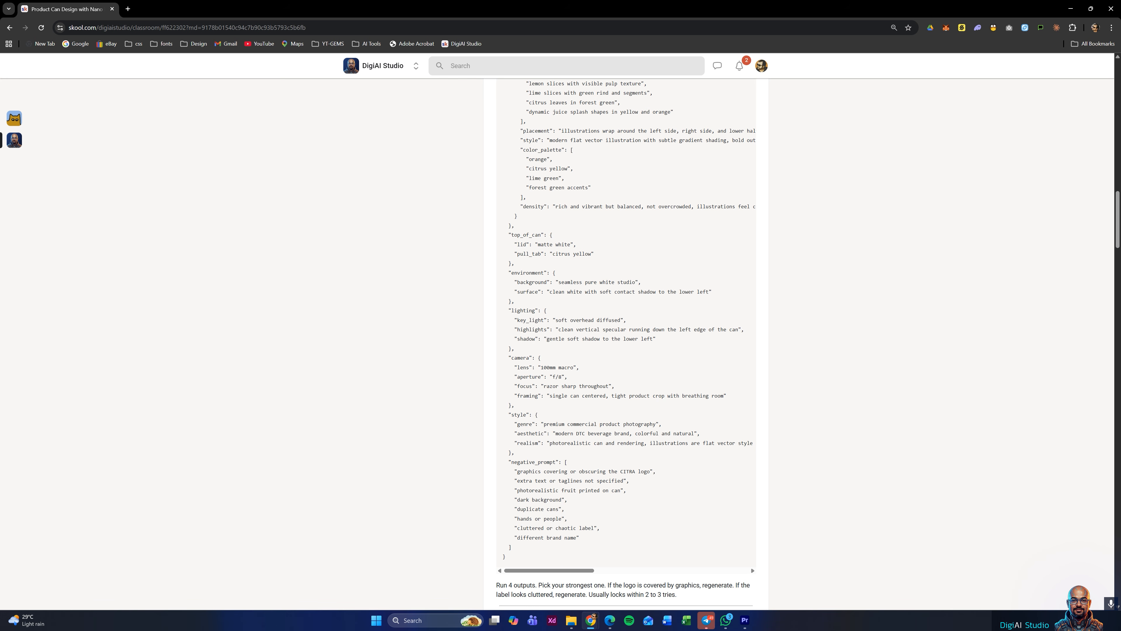
pyautogui.doubleClick(525, 424)
pyautogui.doubleClick(528, 434)
pyautogui.doubleClick(528, 443)
pyautogui.scroll(2, 536, 355)
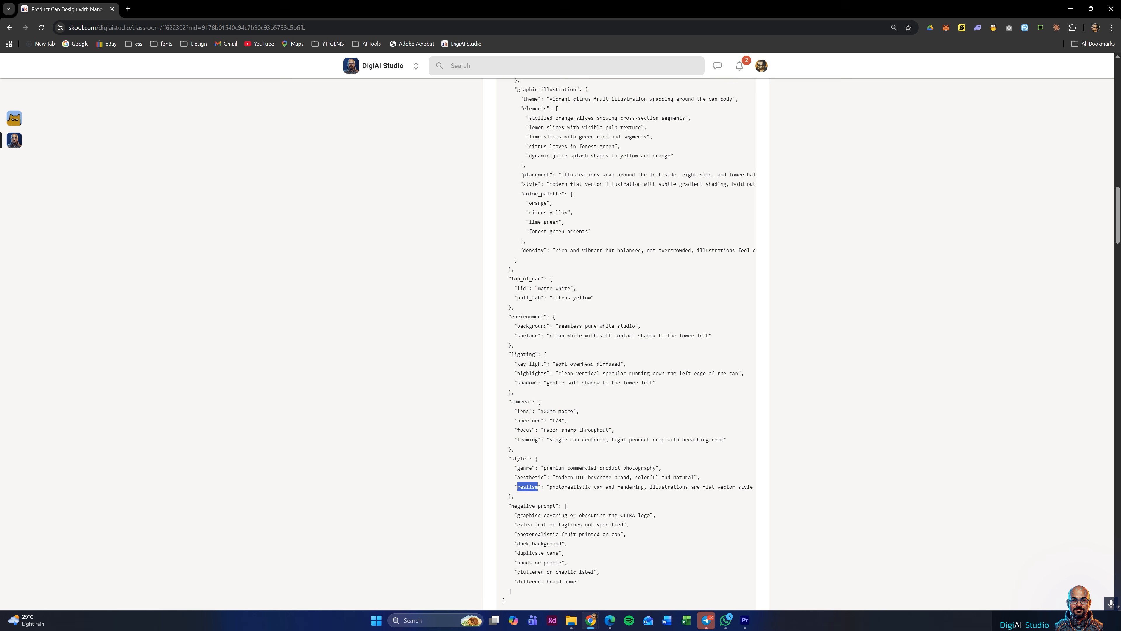
pyautogui.scroll(6, 536, 355)
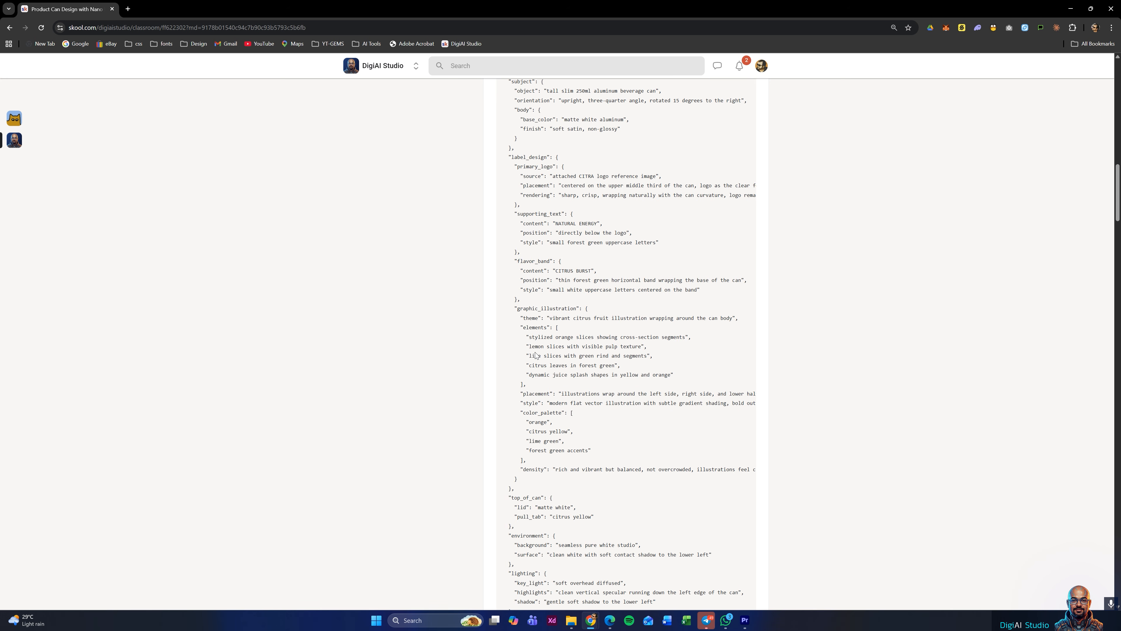
pyautogui.scroll(-1, 535, 355)
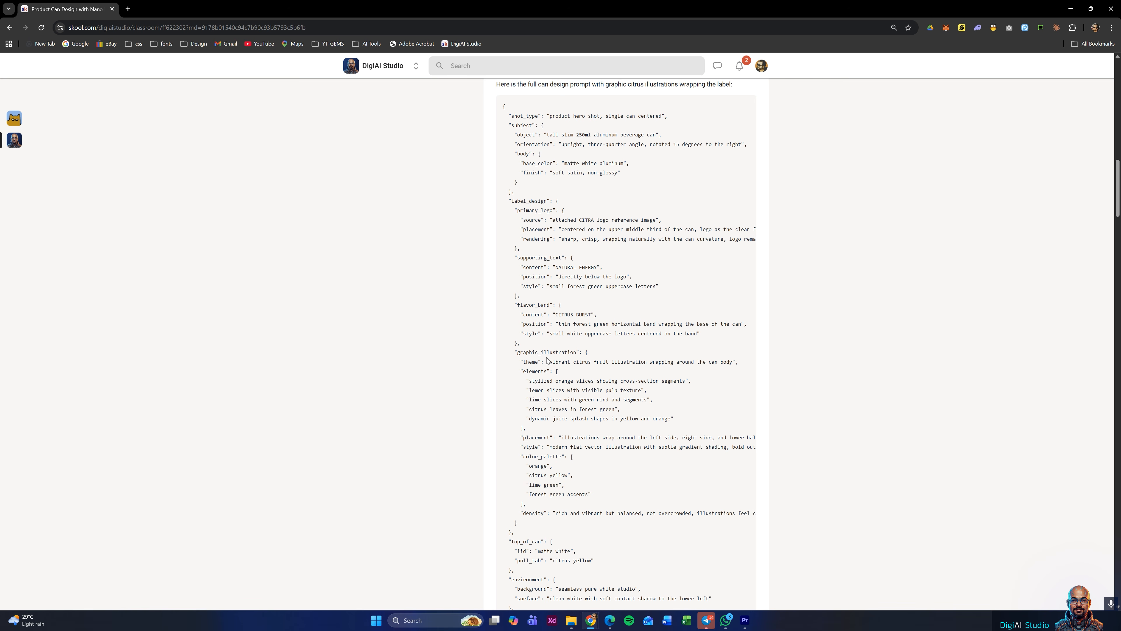
# - Copy the full can design prompt, replace the existing image prompt in OpenArt with it and generate two images
pyautogui.hotkey('ctrl', 'a')
pyautogui.hotkey('ctrl', 'c')
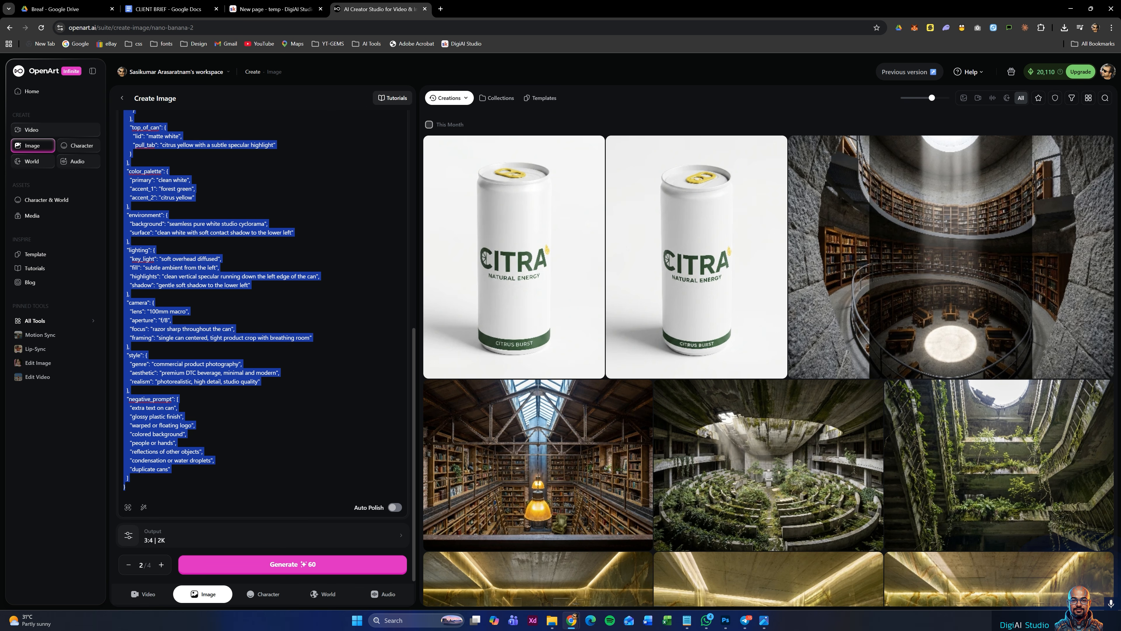
pyautogui.press('BackSpace')
pyautogui.hotkey('ctrl', 'v')
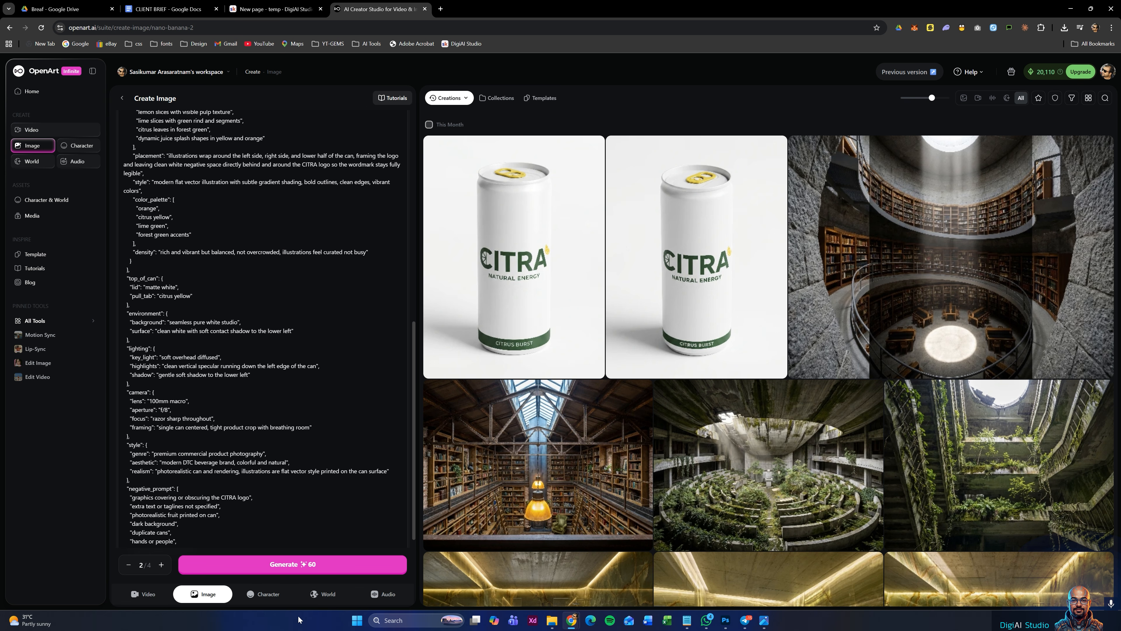
pyautogui.click(297, 563)
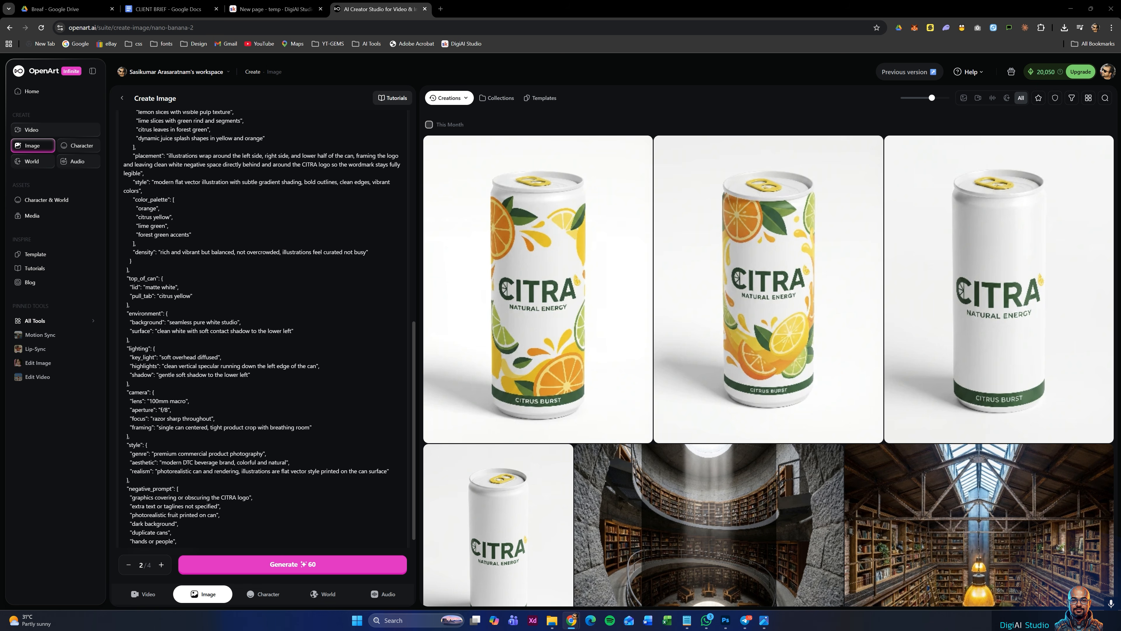
# - Preview both newly generated citrus-illustrated CITRA cans one after the other, closing each preview
pyautogui.click(551, 281)
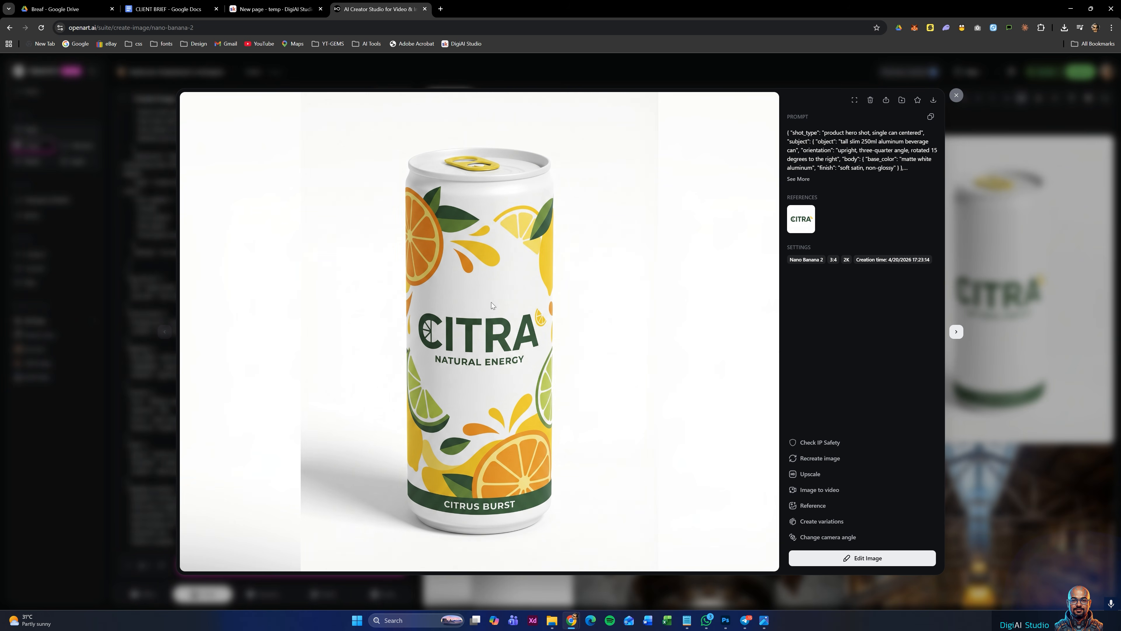
pyautogui.press('Escape')
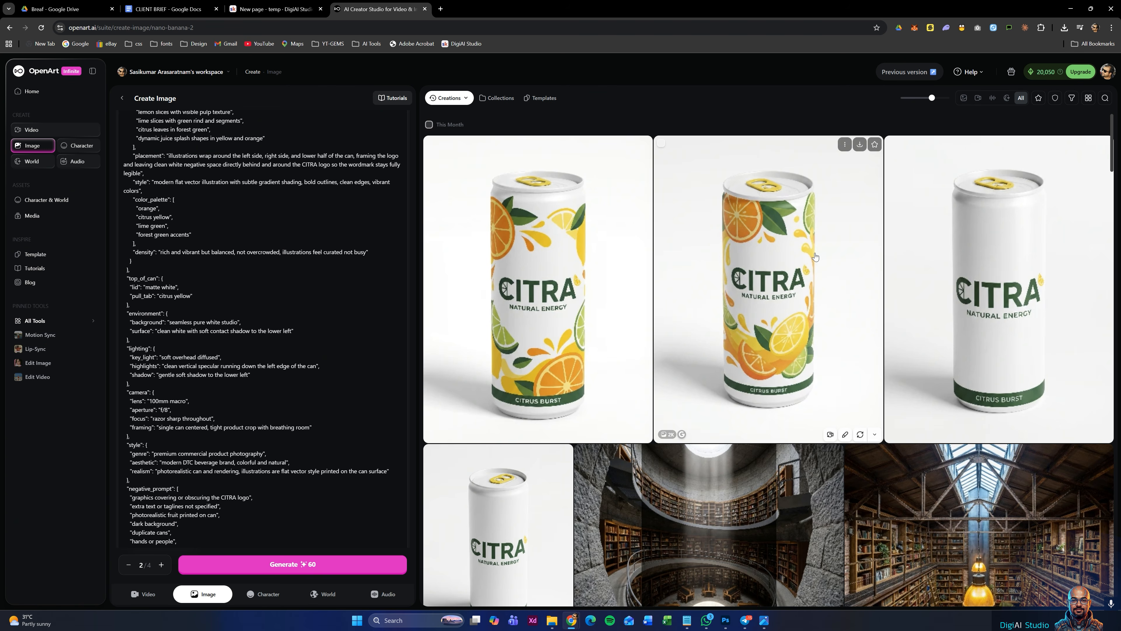
pyautogui.click(815, 252)
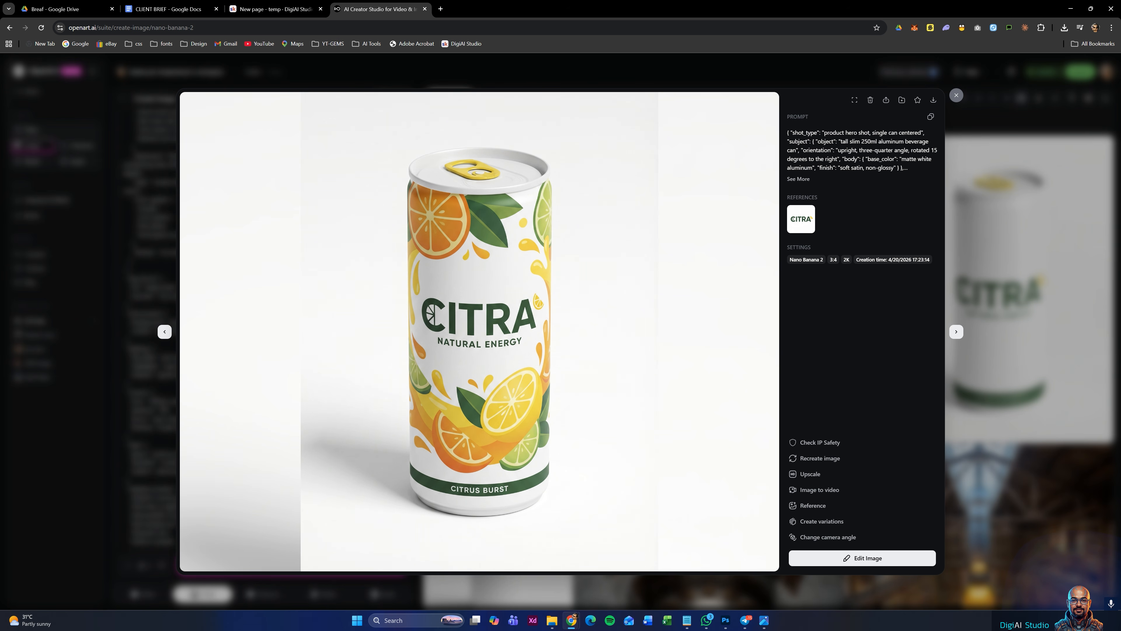
pyautogui.click(956, 95)
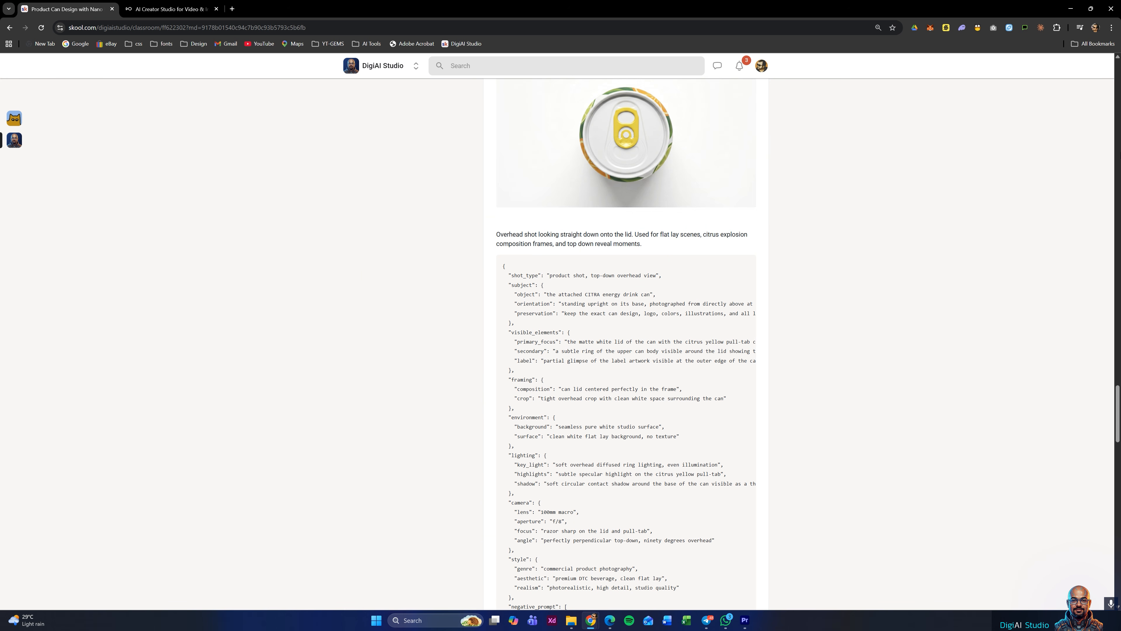
# - Return to the Skool lesson and examine the flat label artwork prompt in Step 7 through to its negative prompt list
pyautogui.moveTo(1118, 401); pyautogui.dragTo(1118, 459)
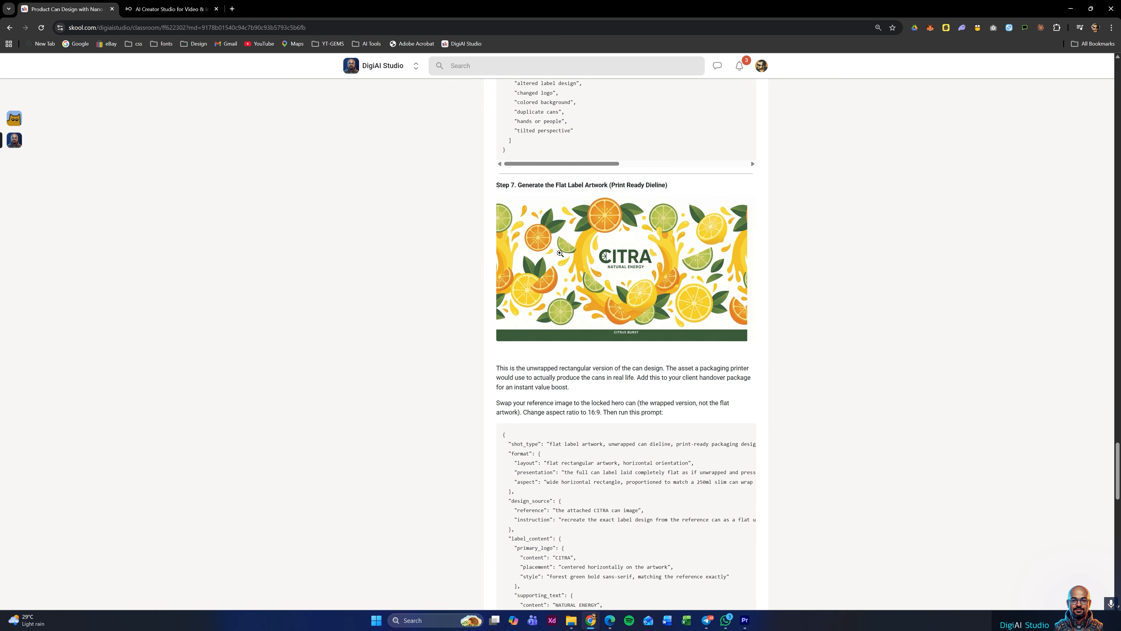
pyautogui.scroll(-3, 792, 280)
pyautogui.scroll(-4, 791, 281)
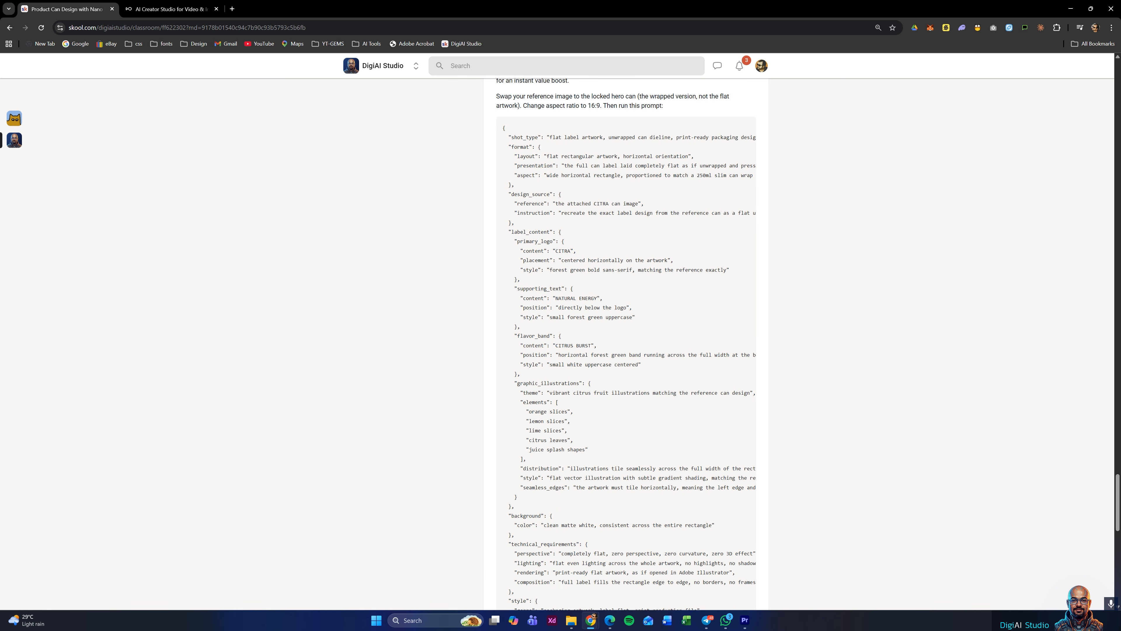
pyautogui.moveTo(511, 137); pyautogui.dragTo(663, 137)
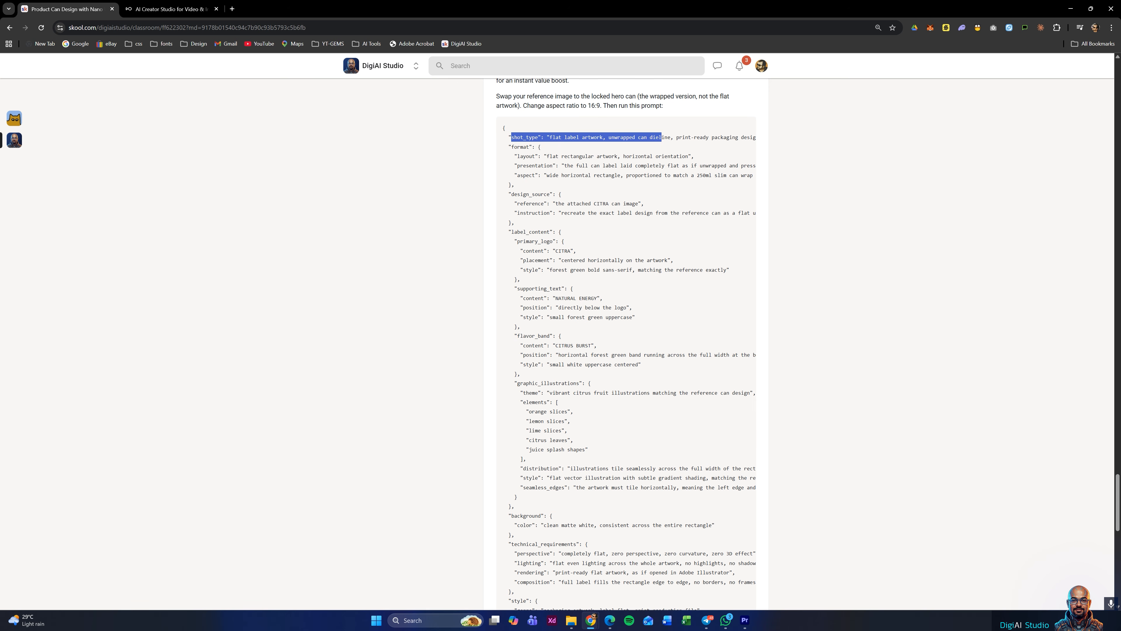
pyautogui.doubleClick(622, 137)
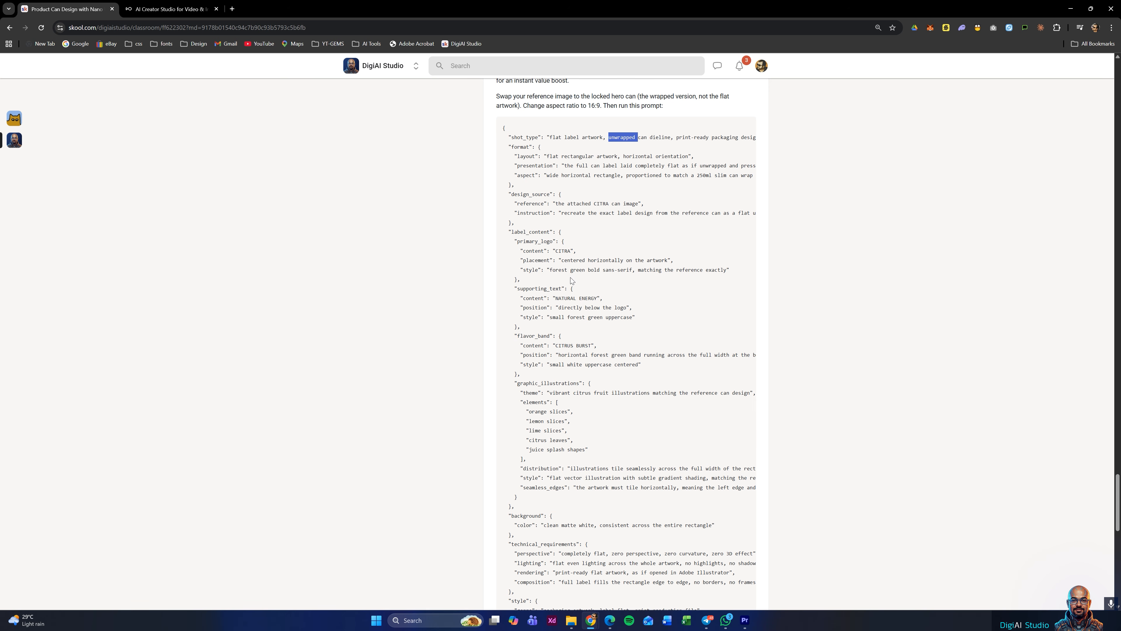
pyautogui.scroll(-2, 570, 276)
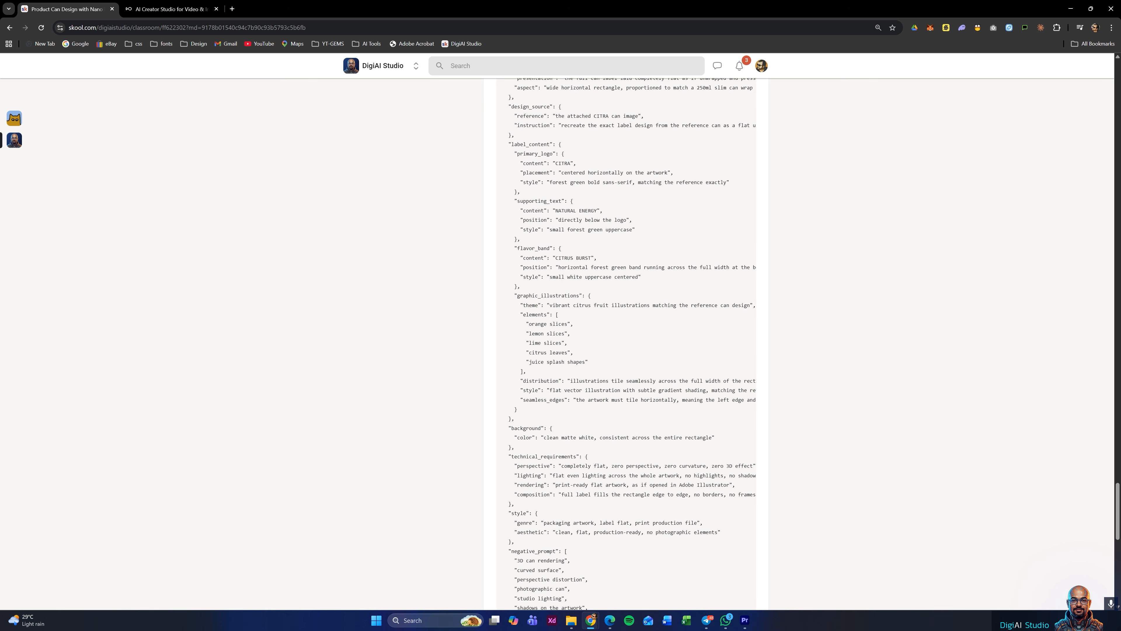
pyautogui.scroll(-3, 570, 277)
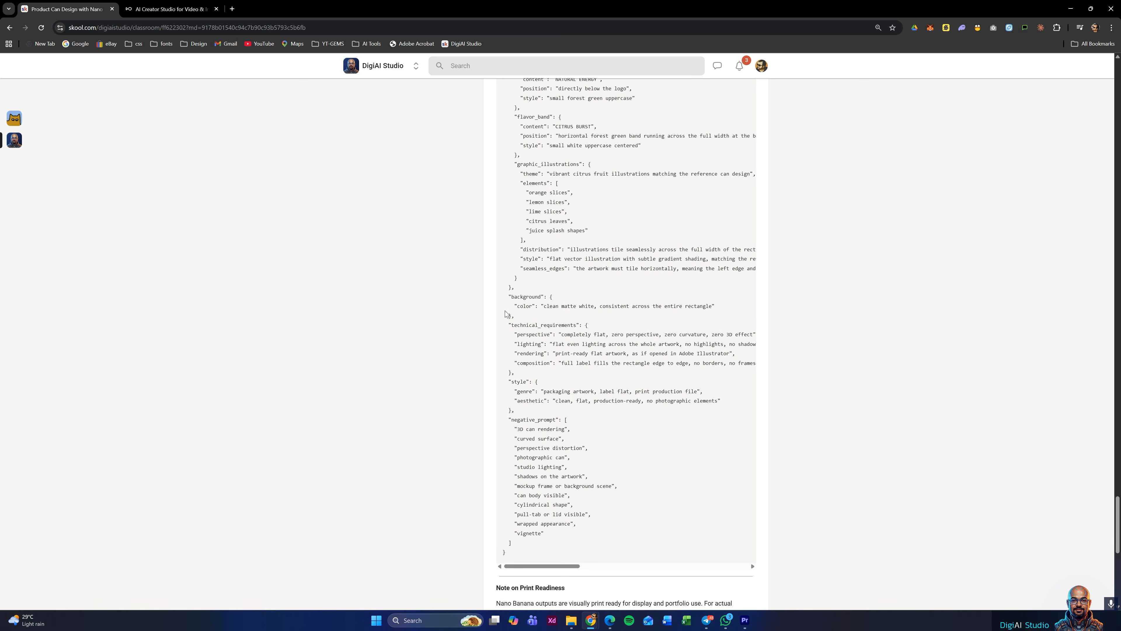
# - Return to OpenArt and add the newest citrus-illustrated CITRA can from the creations as the visual reference
pyautogui.moveTo(502, 302); pyautogui.dragTo(515, 374)
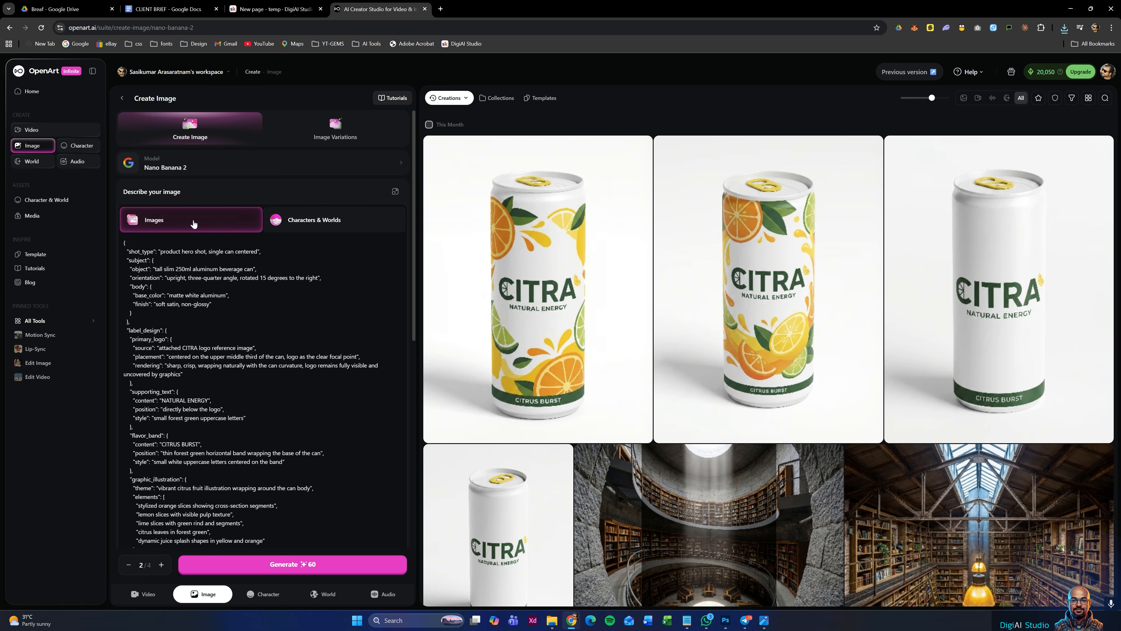
pyautogui.click(194, 223)
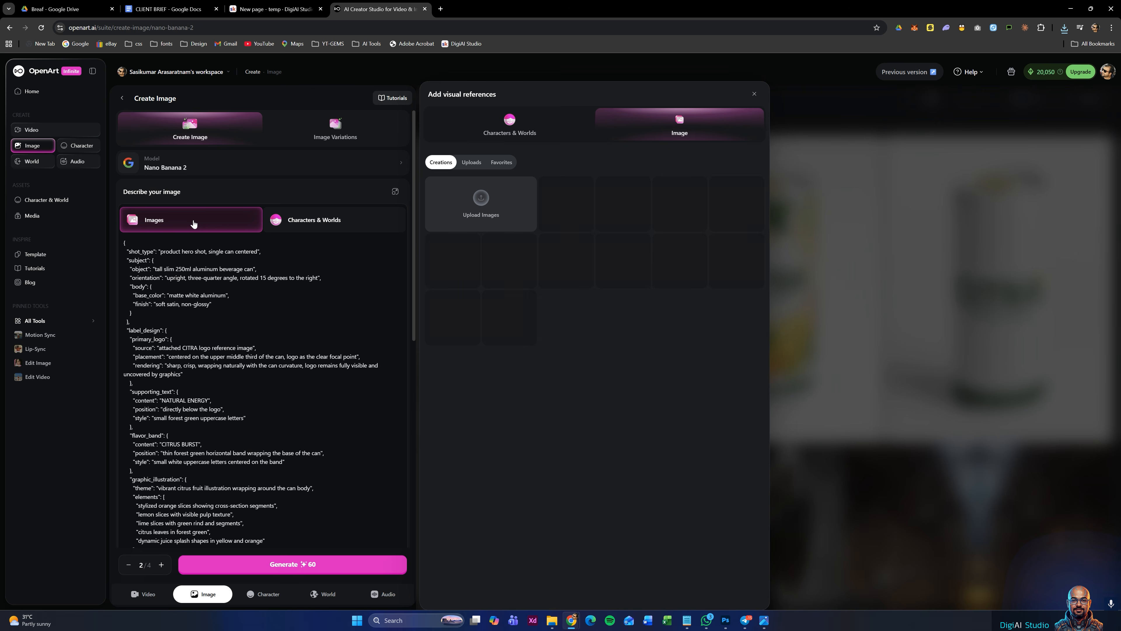
pyautogui.click(566, 205)
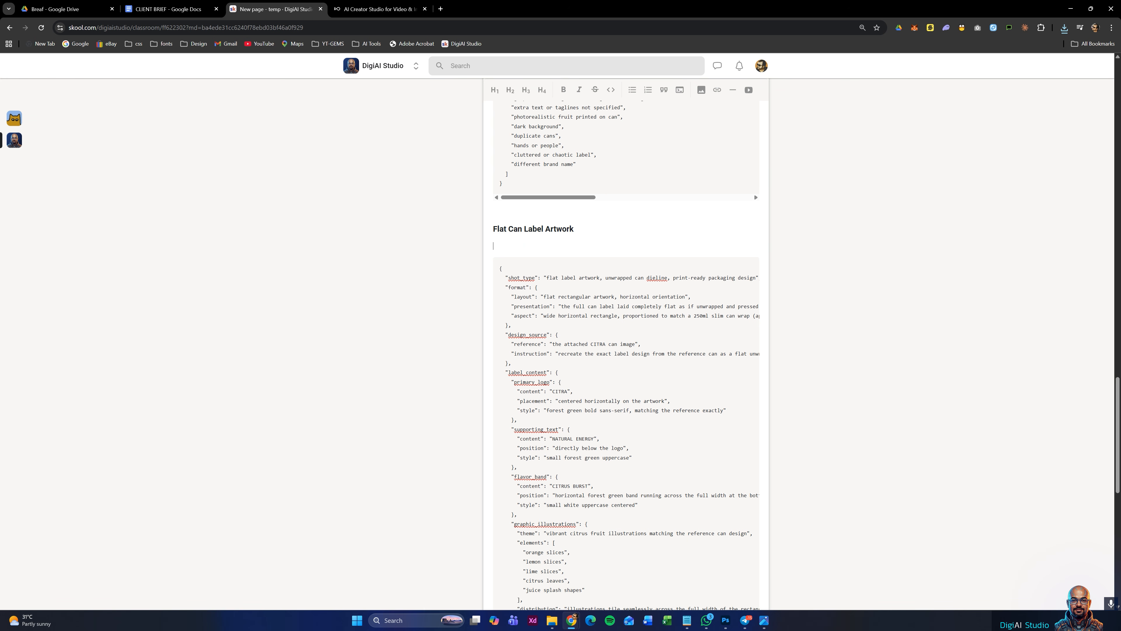
# - Copy the full flat can label artwork prompt from the Skool page and replace the existing image prompt in OpenArt with it
pyautogui.scroll(-10, 626, 353)
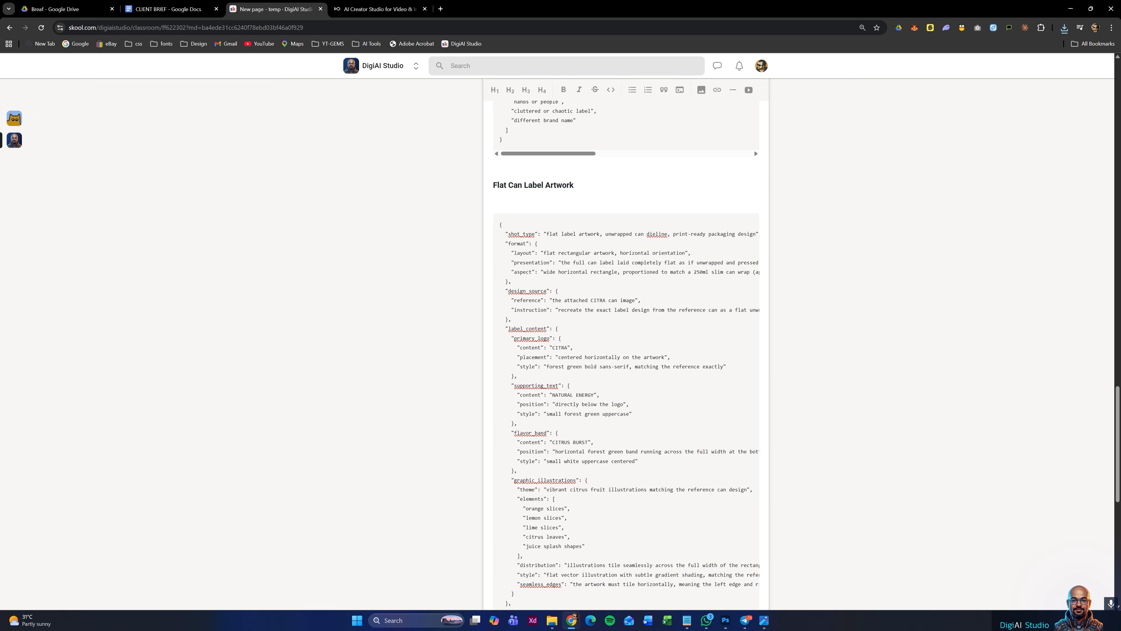
pyautogui.hotkey('ctrl', 'a')
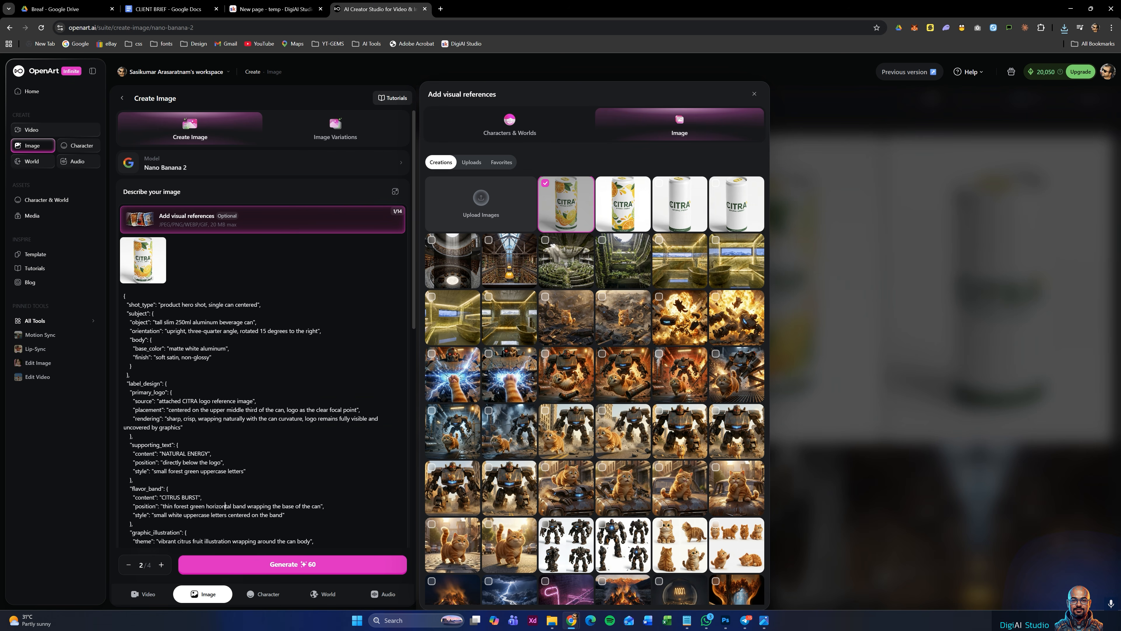
pyautogui.hotkey('ctrl', 'a')
pyautogui.press('BackSpace')
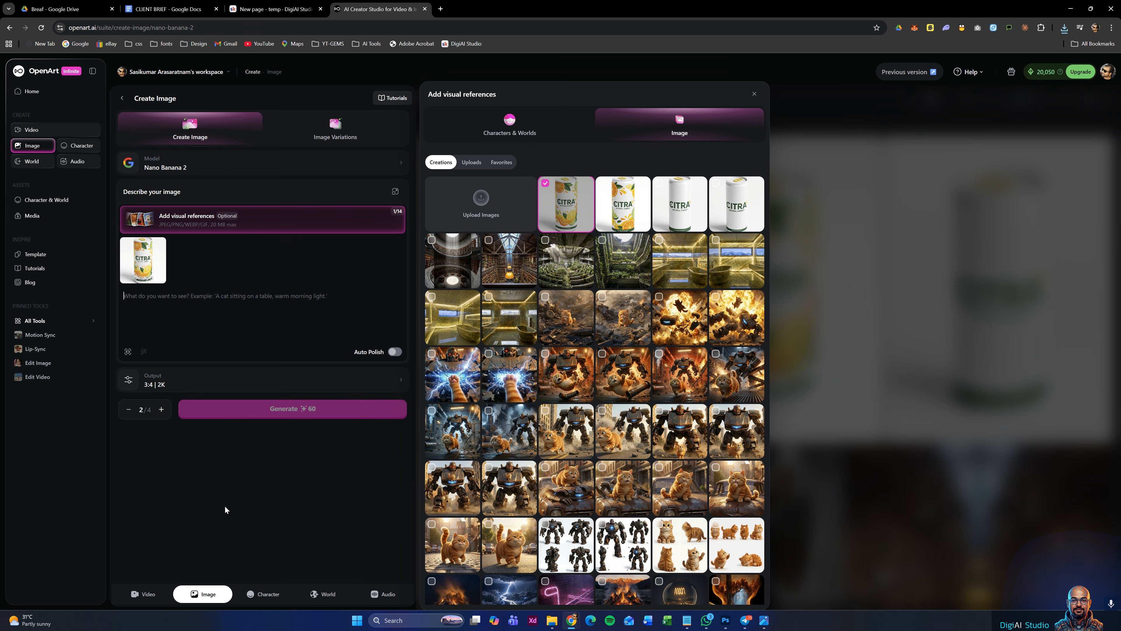
pyautogui.hotkey('ctrl', 'v')
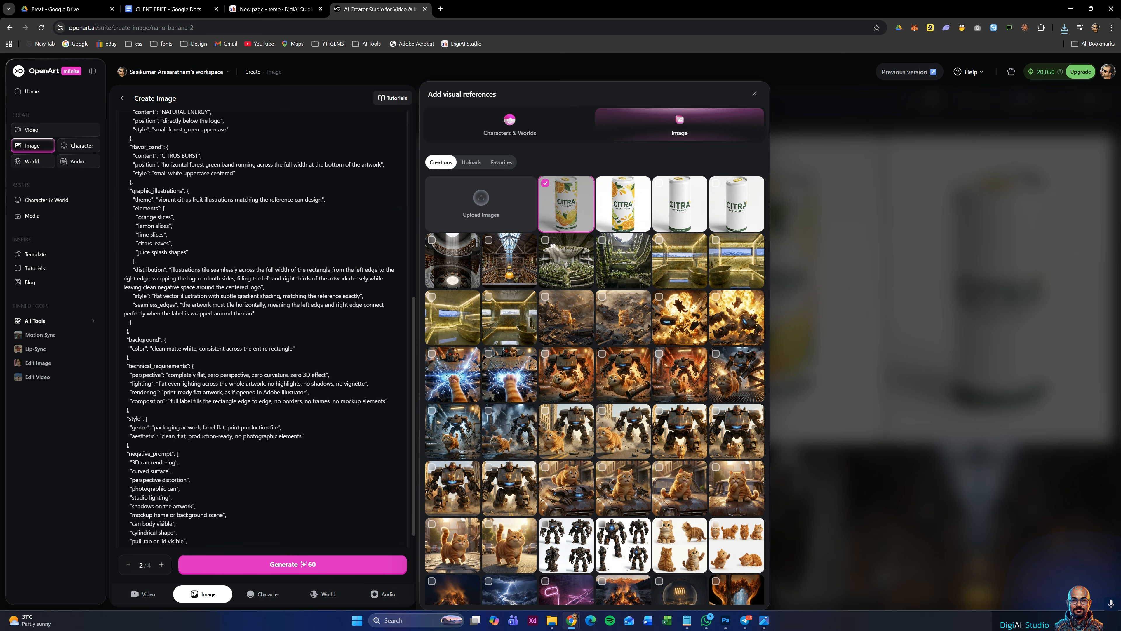
pyautogui.click(283, 188)
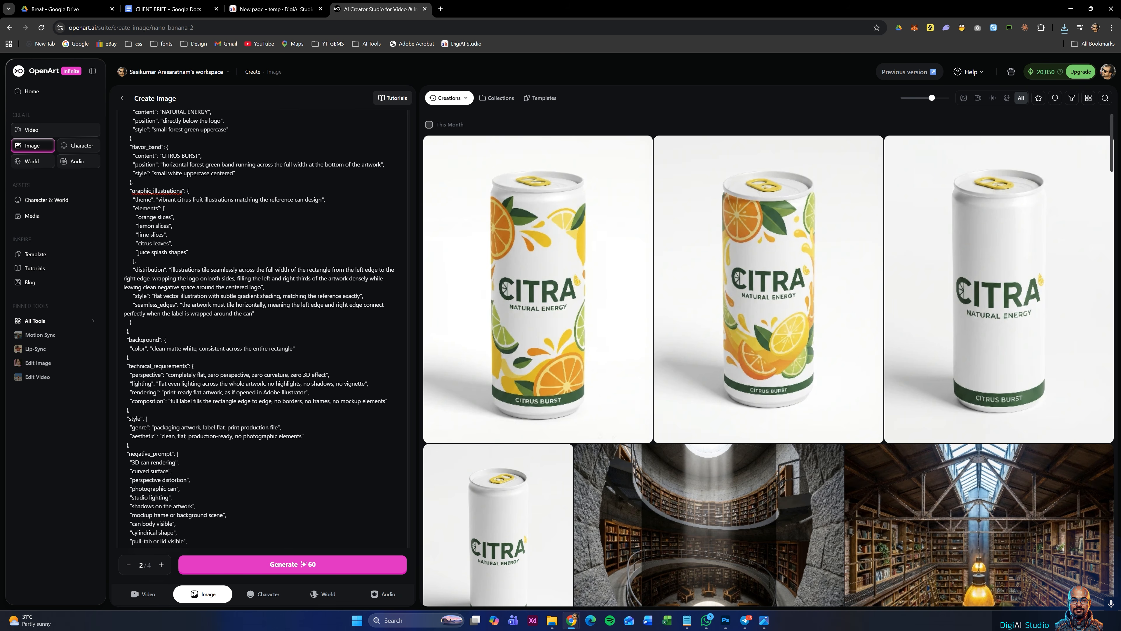
# - Generate one flat label image at 16:9 aspect ratio and 2K resolution, closing its preview after checking it
pyautogui.scroll(-10, 363, 486)
pyautogui.click(129, 565)
pyautogui.click(400, 535)
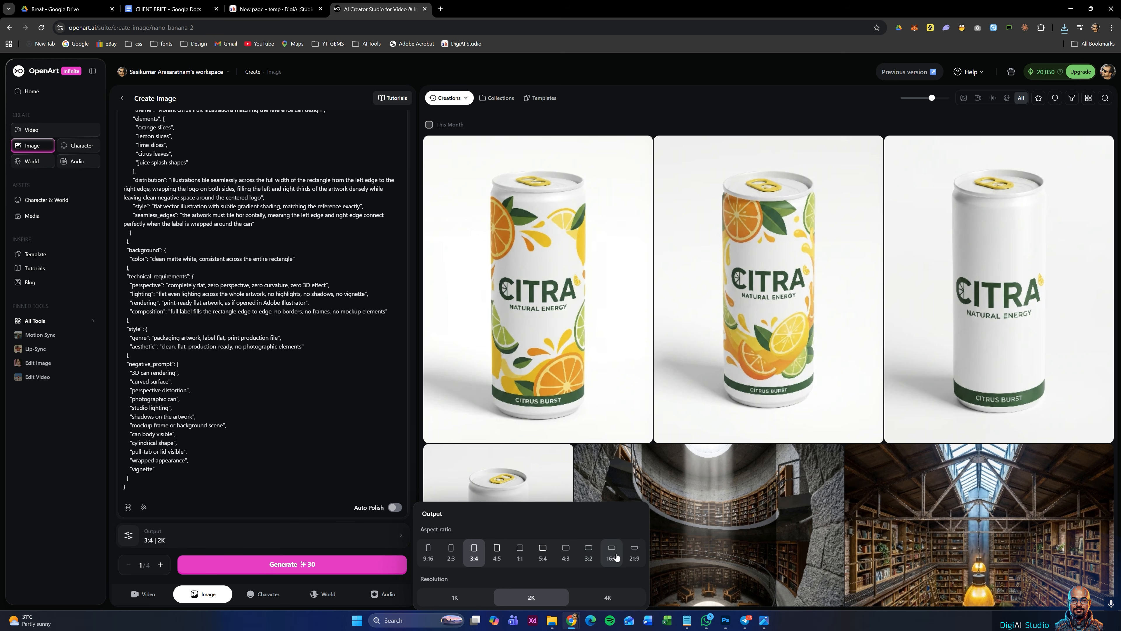
pyautogui.click(611, 552)
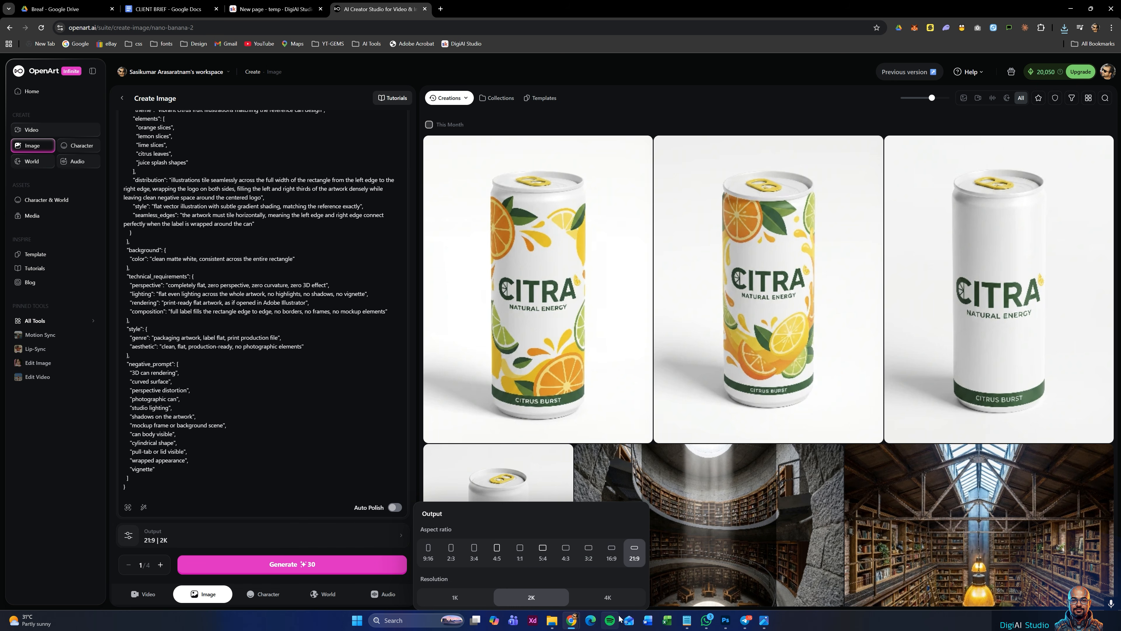
pyautogui.click(290, 571)
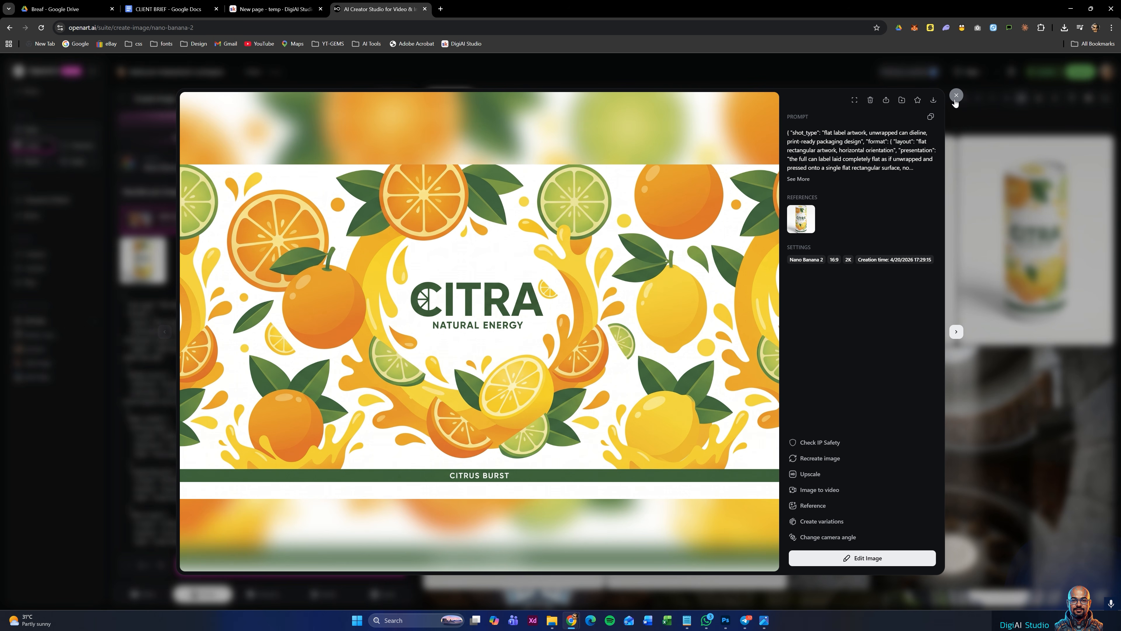
pyautogui.click(956, 95)
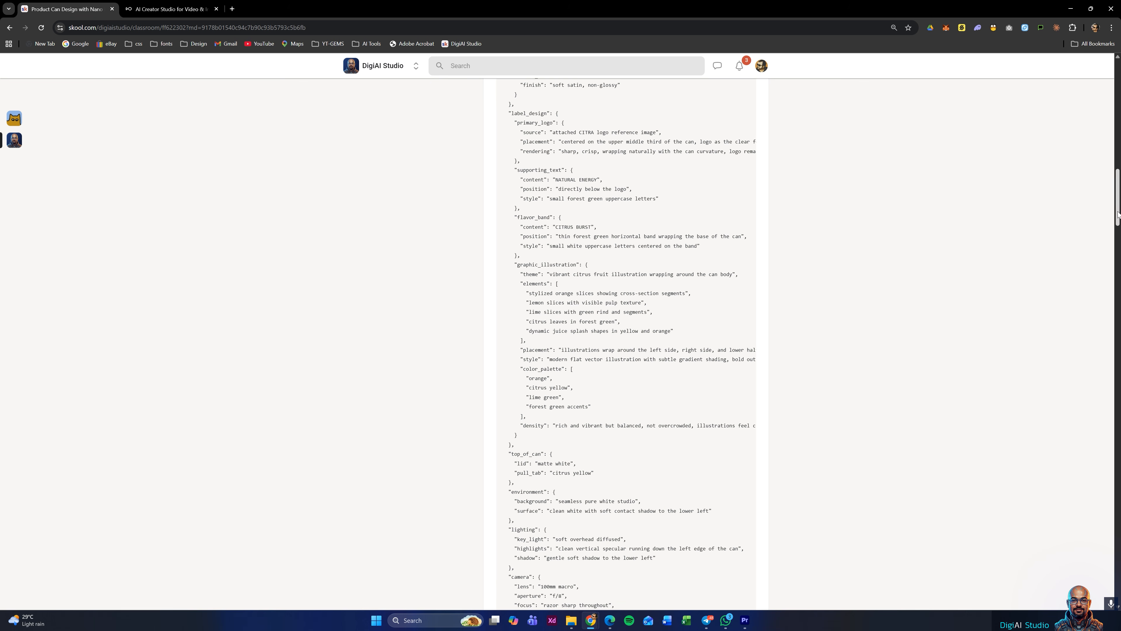
# - Return to the Skool lesson and examine the Step 4 front straight-on prompt, including its shot type, object and camera angle entries
pyautogui.moveTo(1114, 185); pyautogui.dragTo(1115, 244)
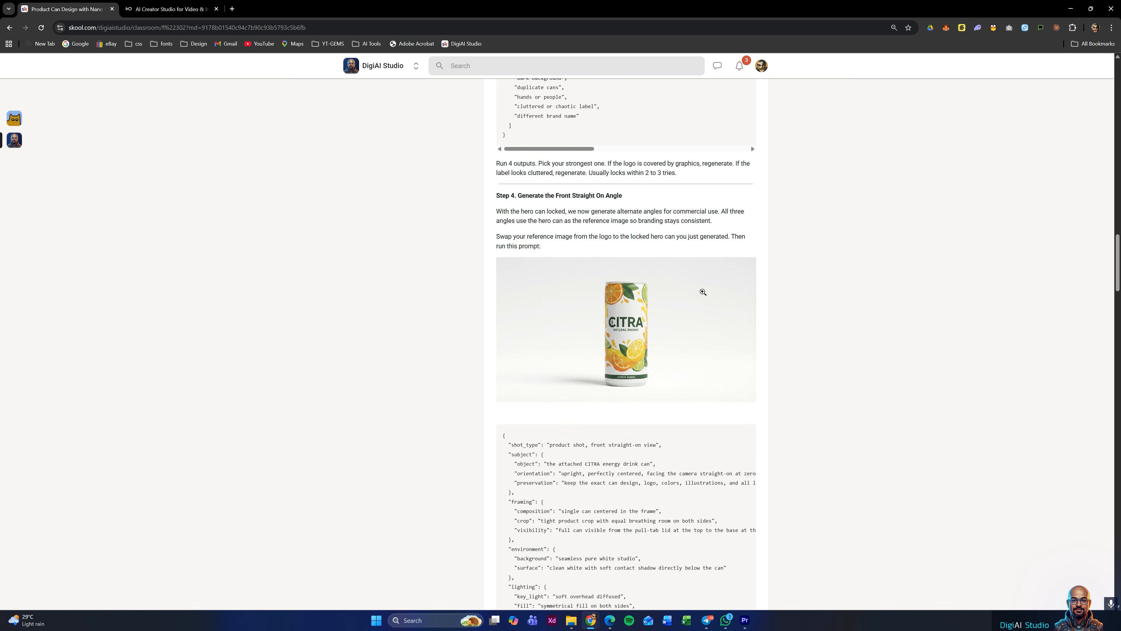
pyautogui.moveTo(1115, 243); pyautogui.dragTo(1112, 281)
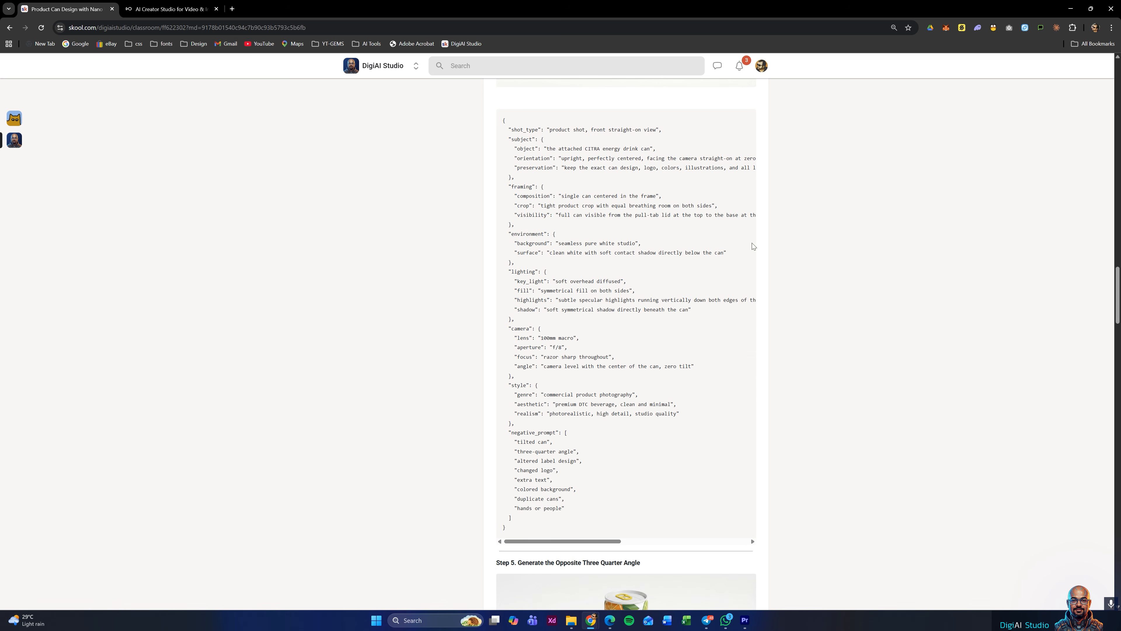
pyautogui.moveTo(508, 129); pyautogui.dragTo(659, 129)
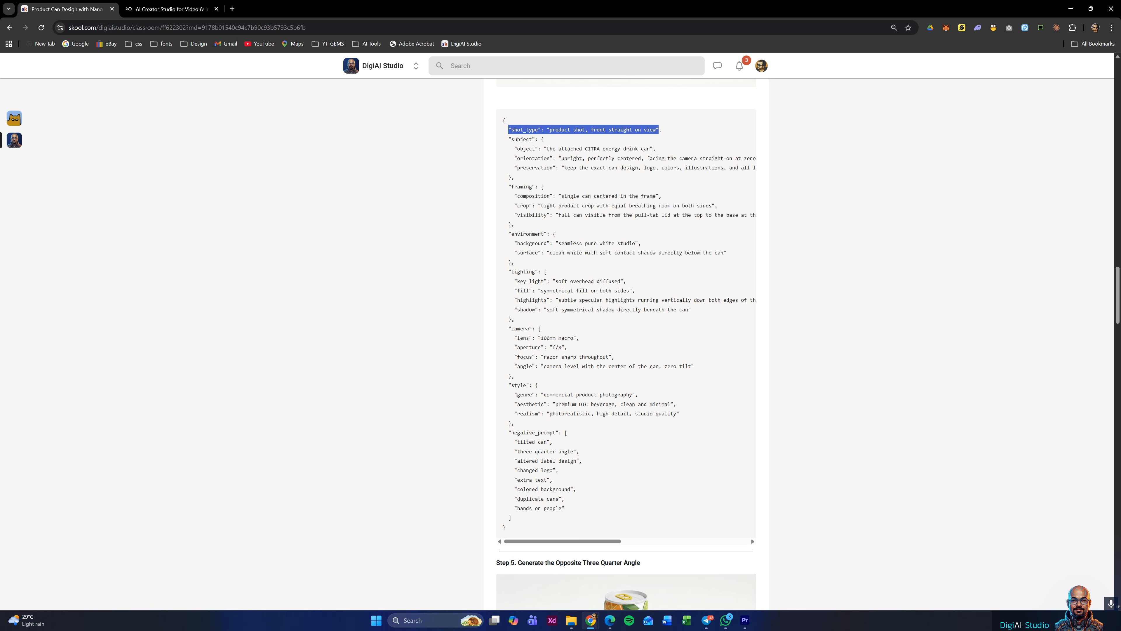
pyautogui.moveTo(514, 148); pyautogui.dragTo(653, 148)
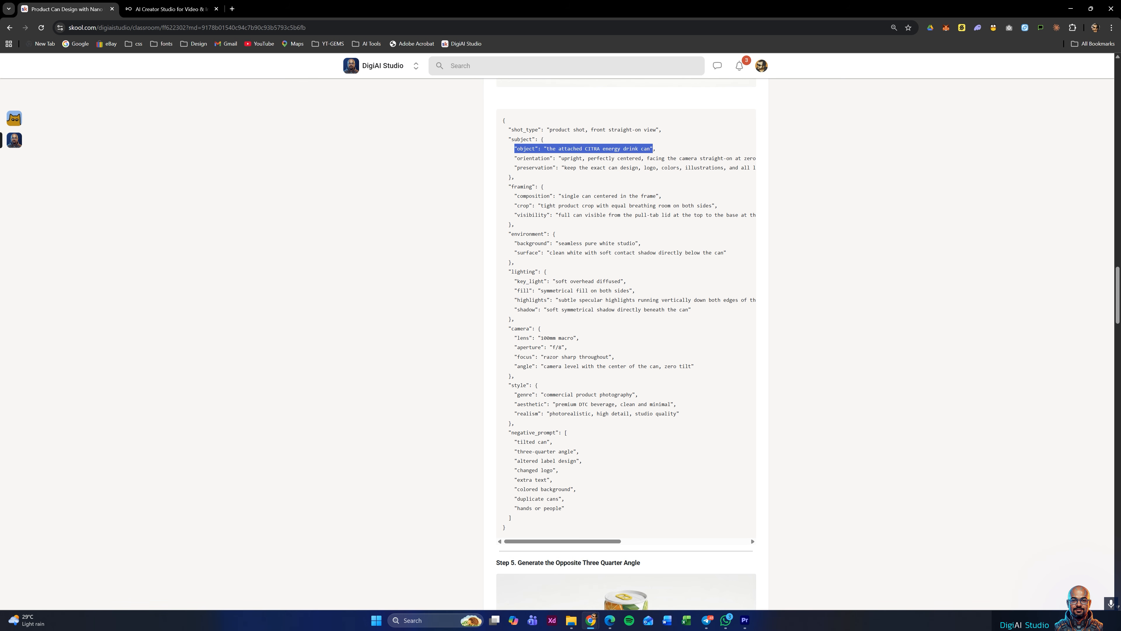
pyautogui.moveTo(514, 366); pyautogui.dragTo(704, 371)
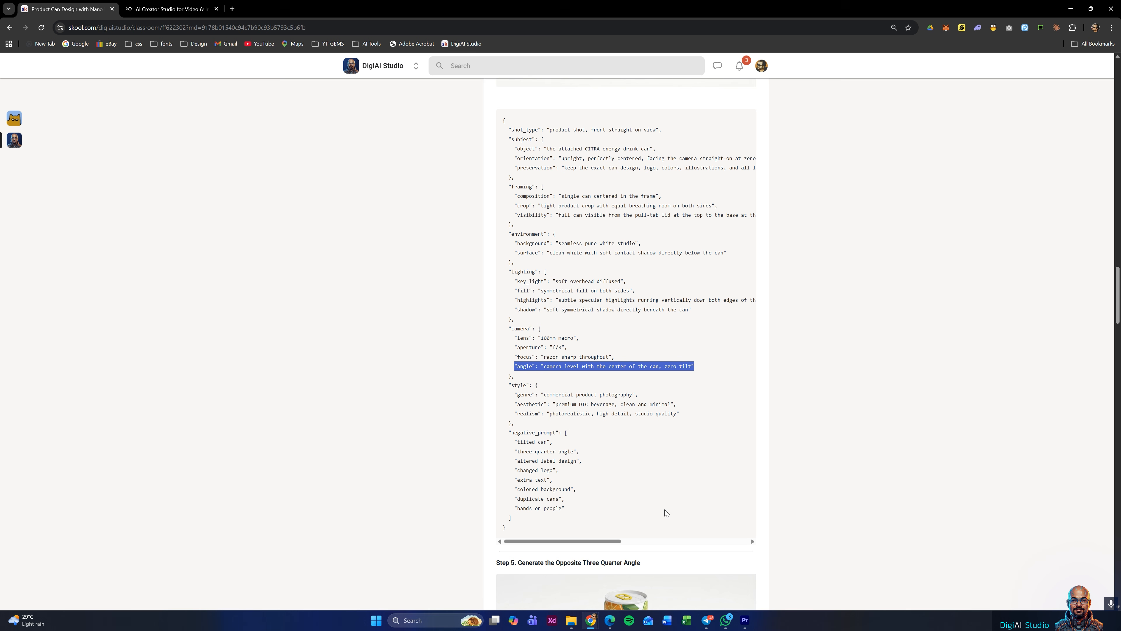
pyautogui.click(795, 271)
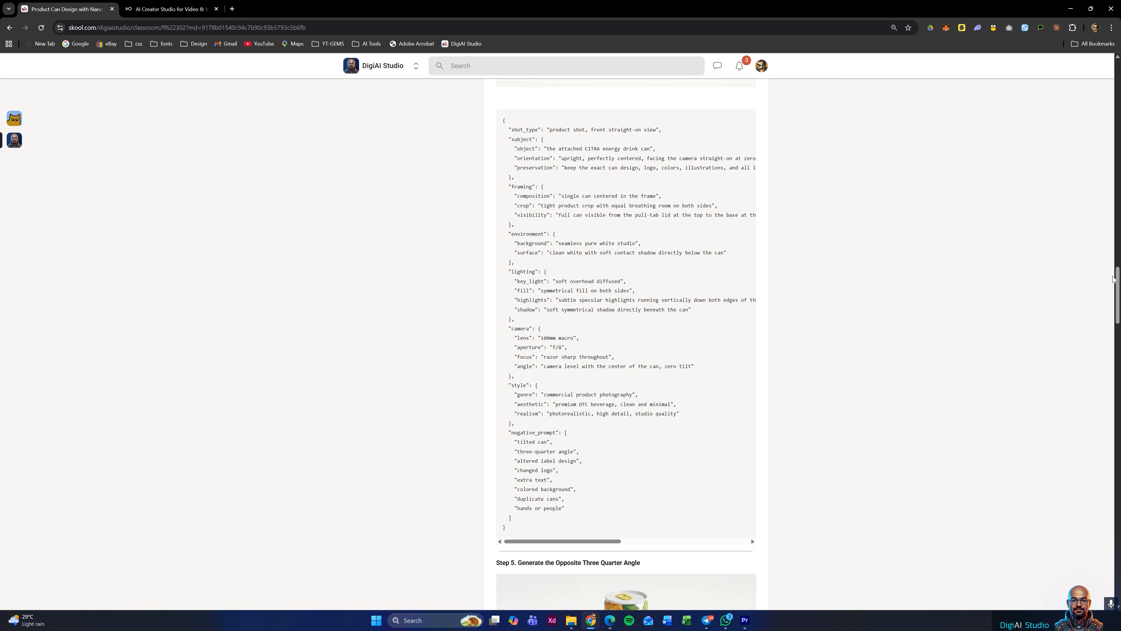
# - Examine the opposite three-quarter prompt in Step 5 and the top-down overhead prompt after it, focusing on their camera angle entries
pyautogui.moveTo(1114, 280); pyautogui.dragTo(1114, 340)
pyautogui.moveTo(514, 424); pyautogui.dragTo(665, 429)
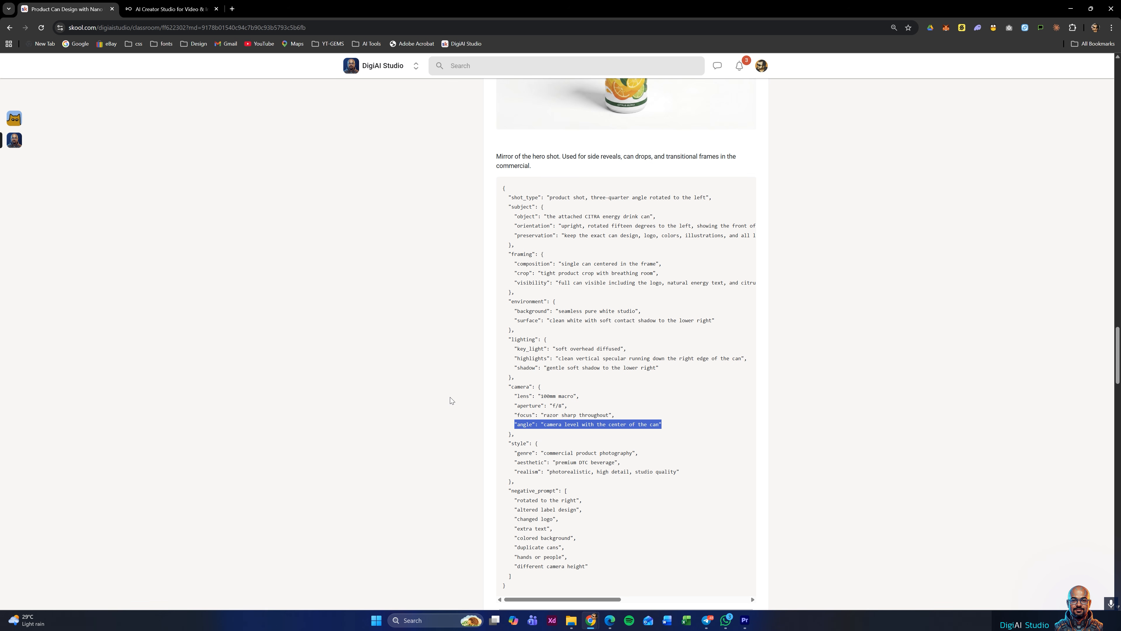
pyautogui.scroll(-15, 451, 400)
pyautogui.moveTo(511, 408); pyautogui.dragTo(716, 412)
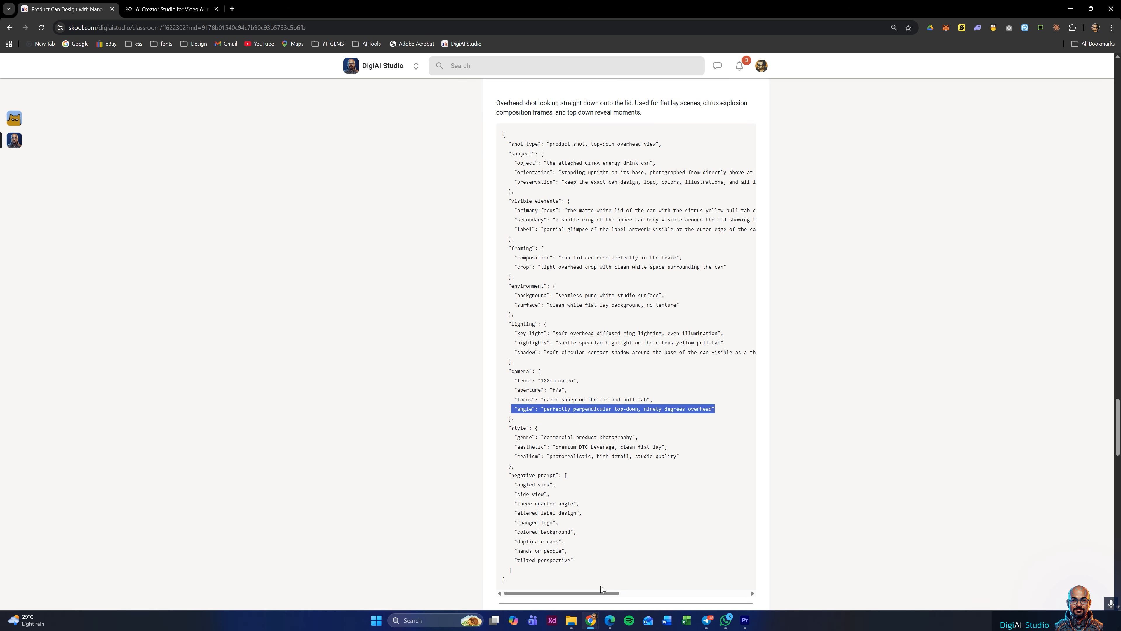
pyautogui.click(622, 531)
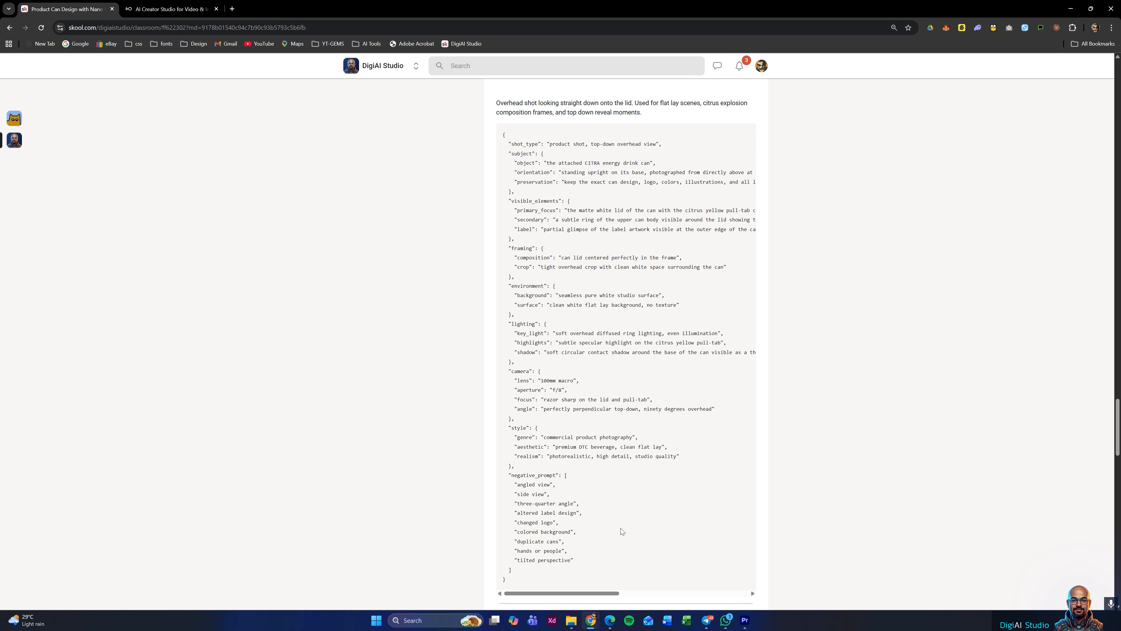
pyautogui.scroll(-2, 622, 531)
pyautogui.scroll(2, 622, 531)
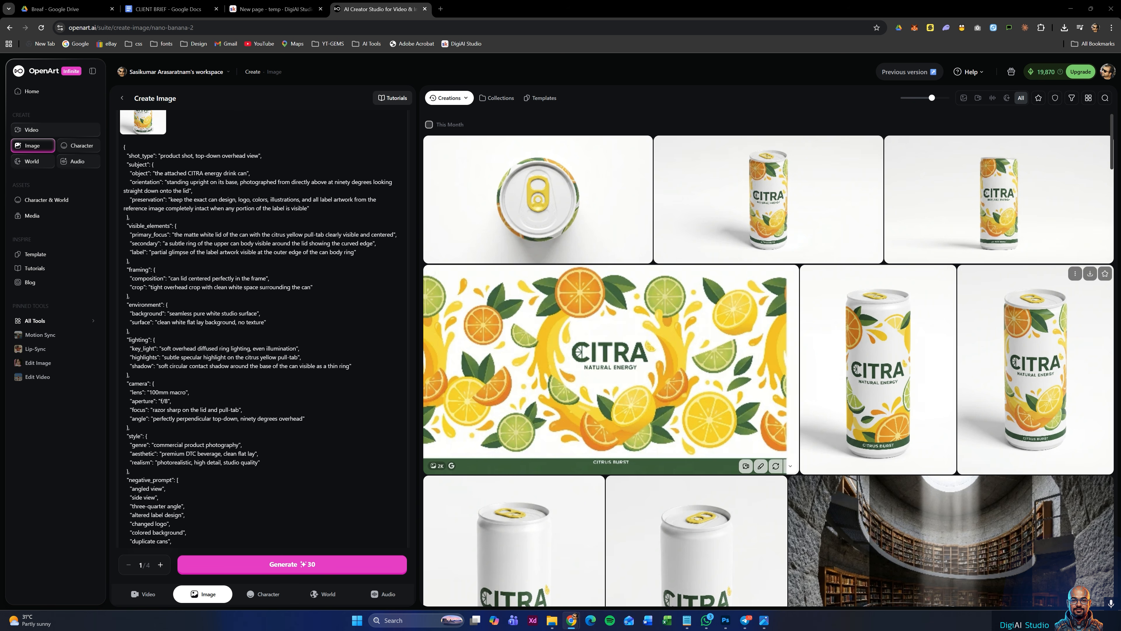
# - Switch to OpenArt and preview the front straight-on, three-quarter and top-down CITRA can shots, closing each preview
pyautogui.click(982, 198)
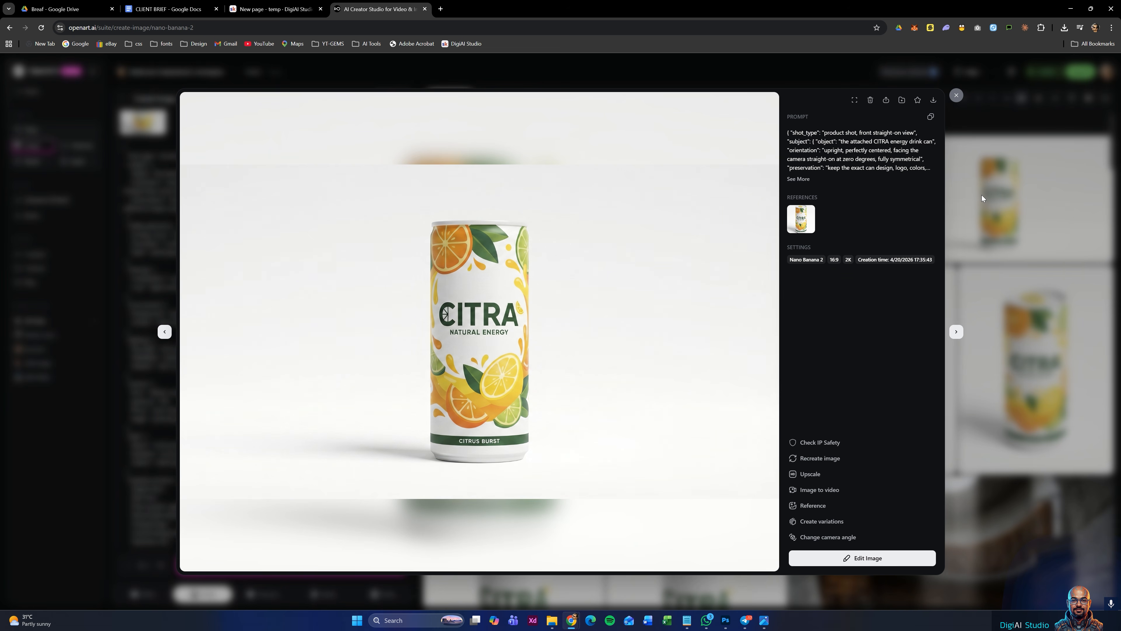
pyautogui.click(952, 93)
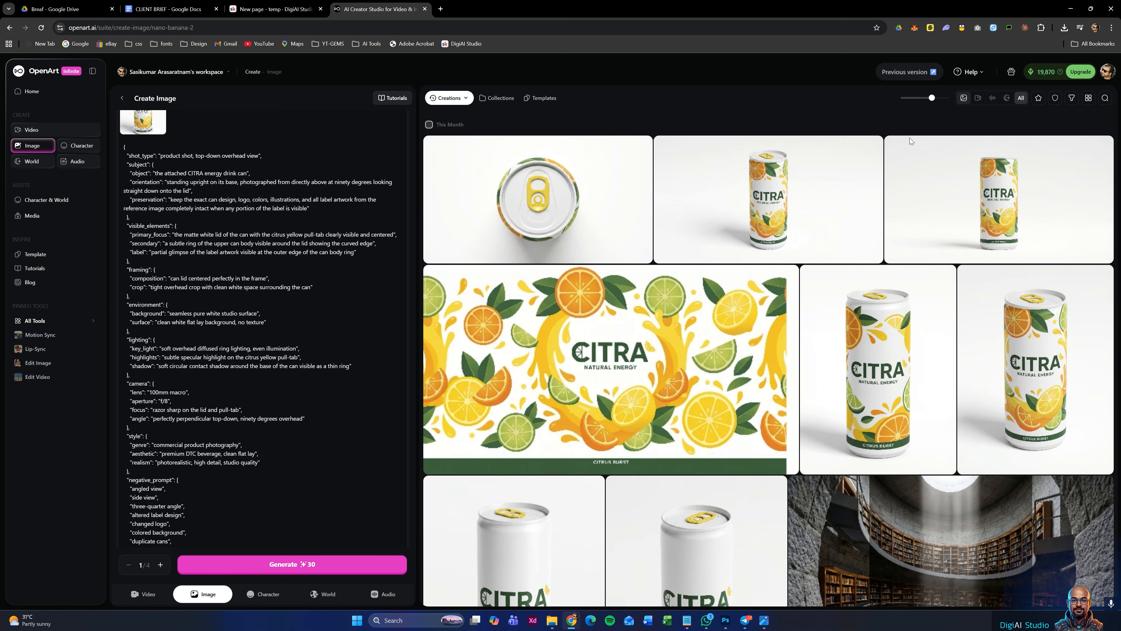
pyautogui.click(909, 138)
pyautogui.click(954, 94)
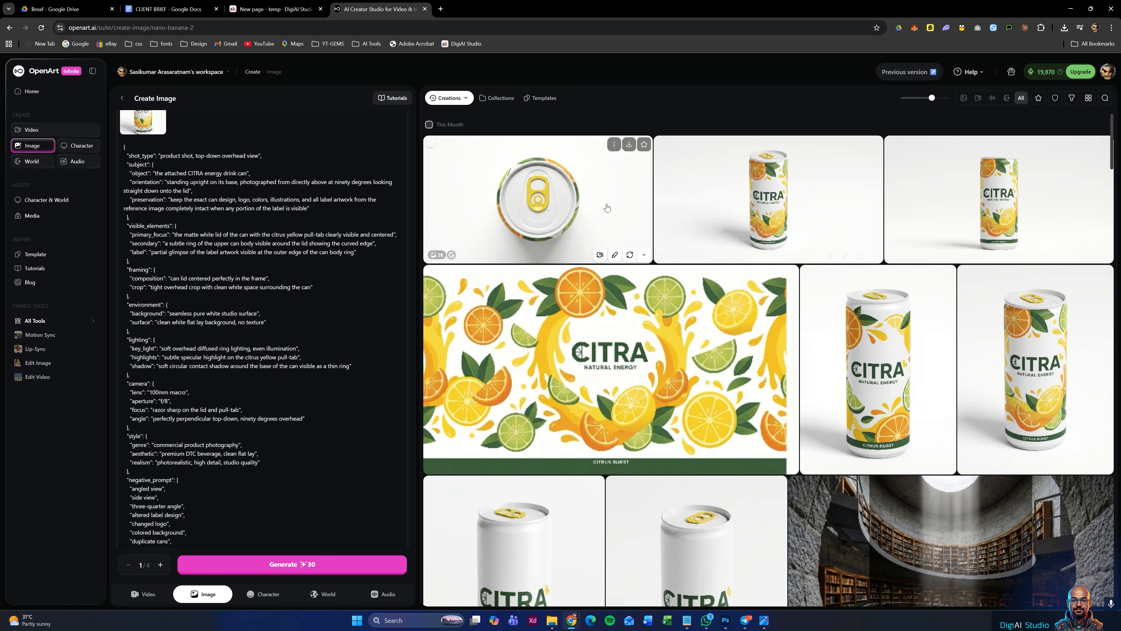
pyautogui.click(591, 177)
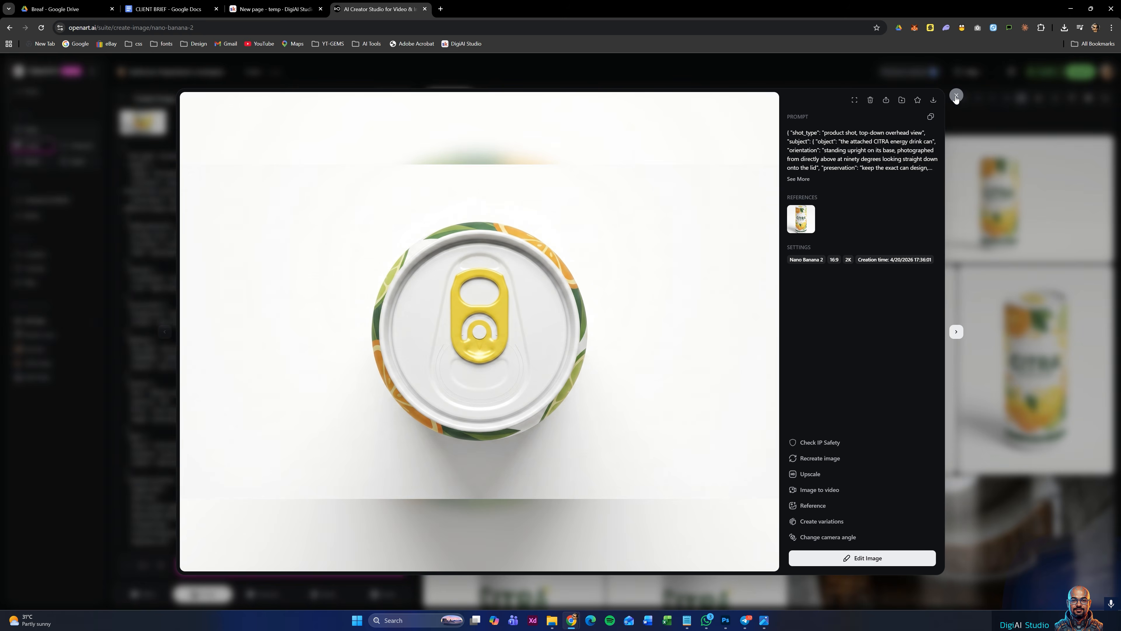
pyautogui.click(956, 96)
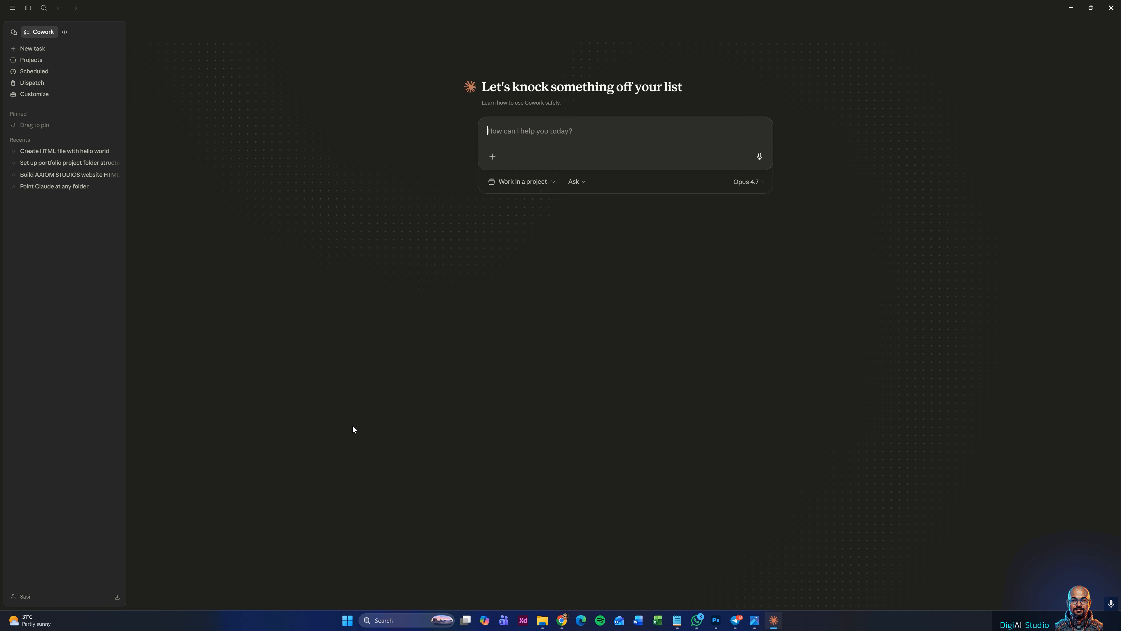
# - Switch to Claude Cowork, start a new project from scratch and name it CITRA Commercial, correcting the spelling of Commercial
pyautogui.click(549, 182)
pyautogui.click(557, 293)
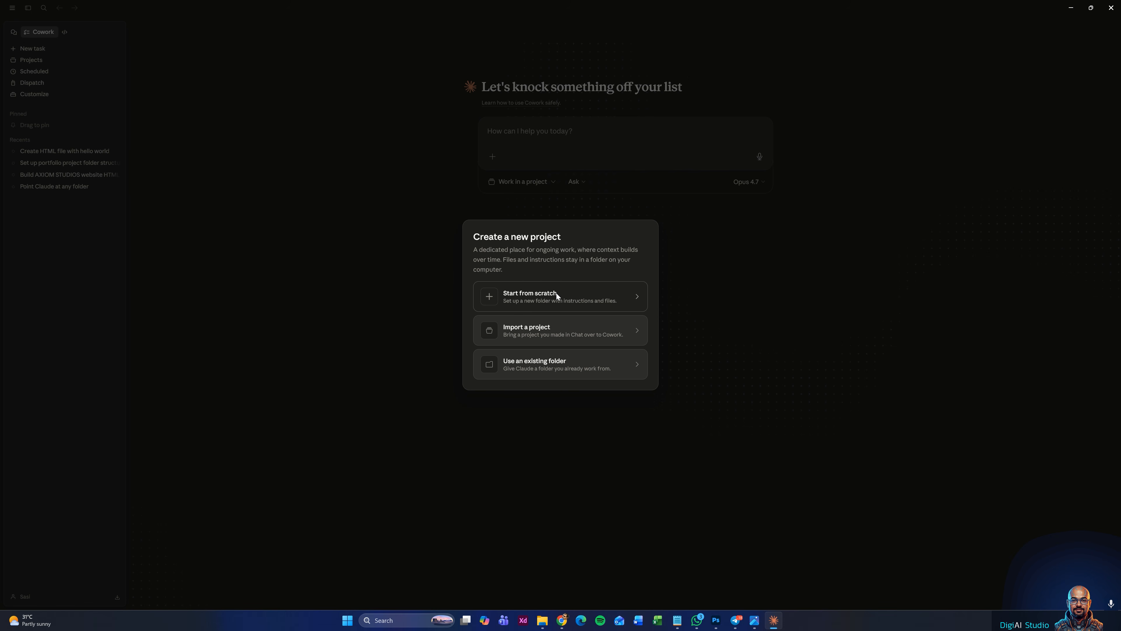
pyautogui.click(556, 293)
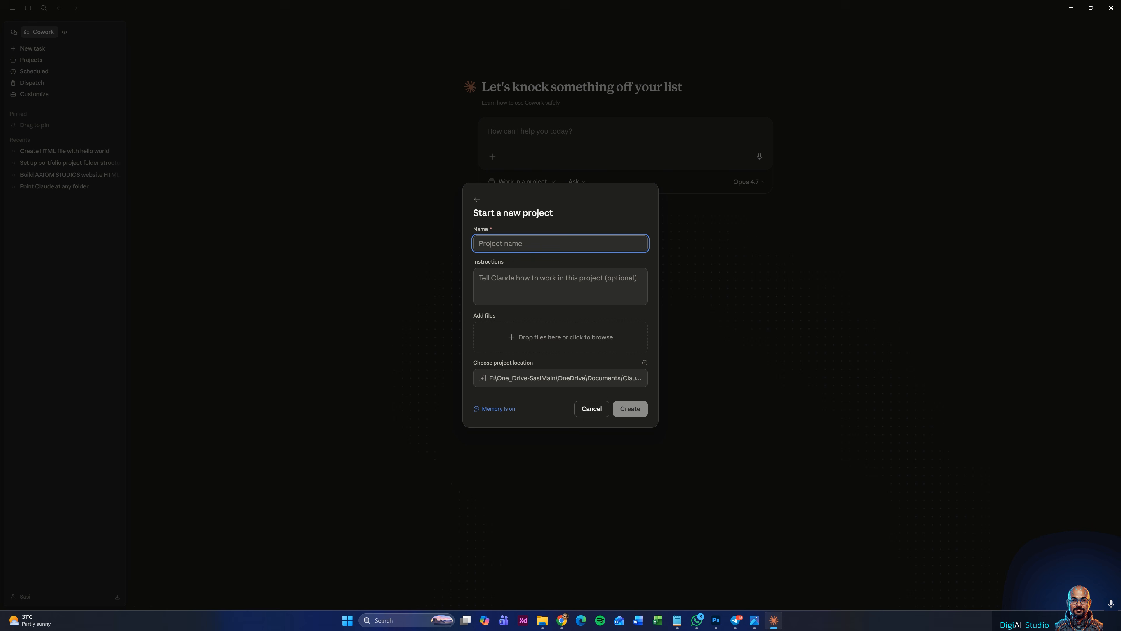
pyautogui.write('CITRA Commerti')
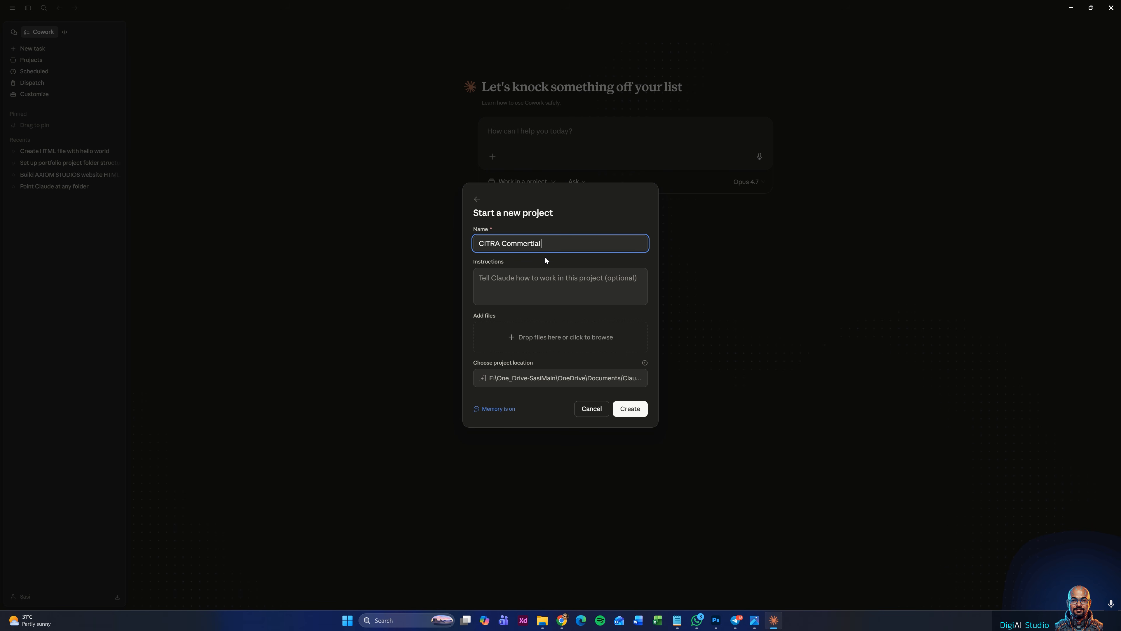
pyautogui.write('al')
pyautogui.rightClick(514, 244)
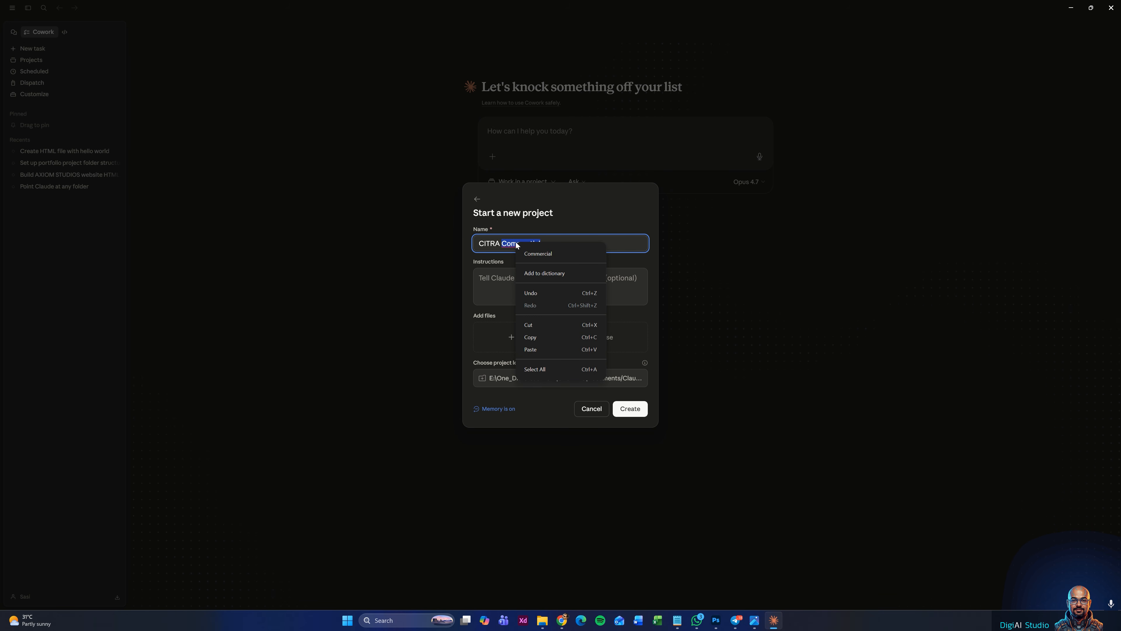
pyautogui.click(534, 255)
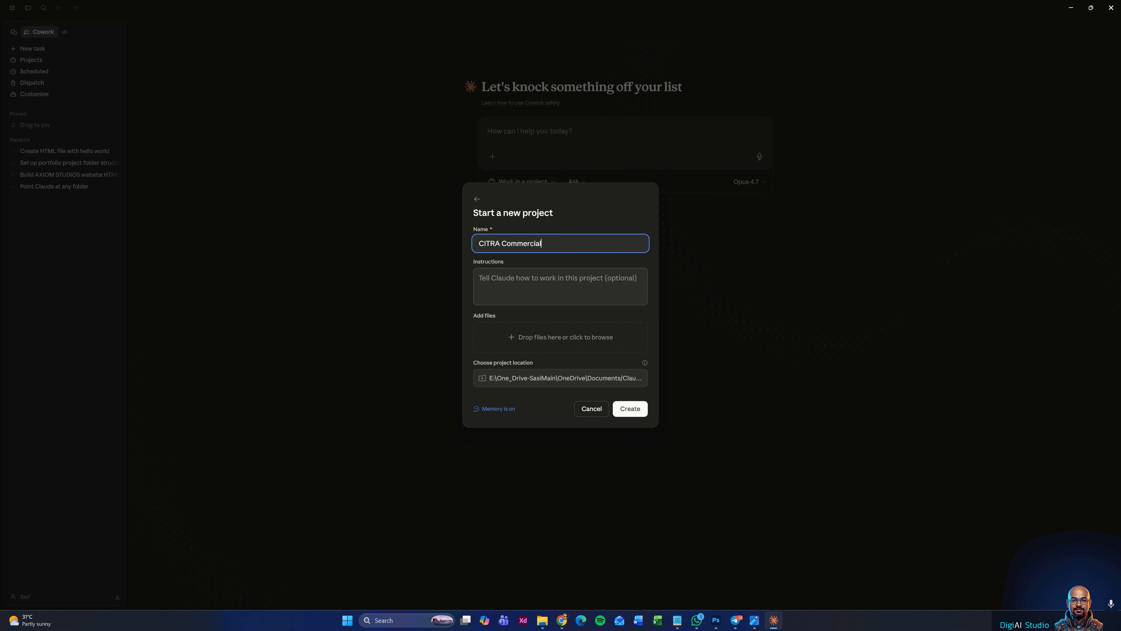
pyautogui.press('Tab')
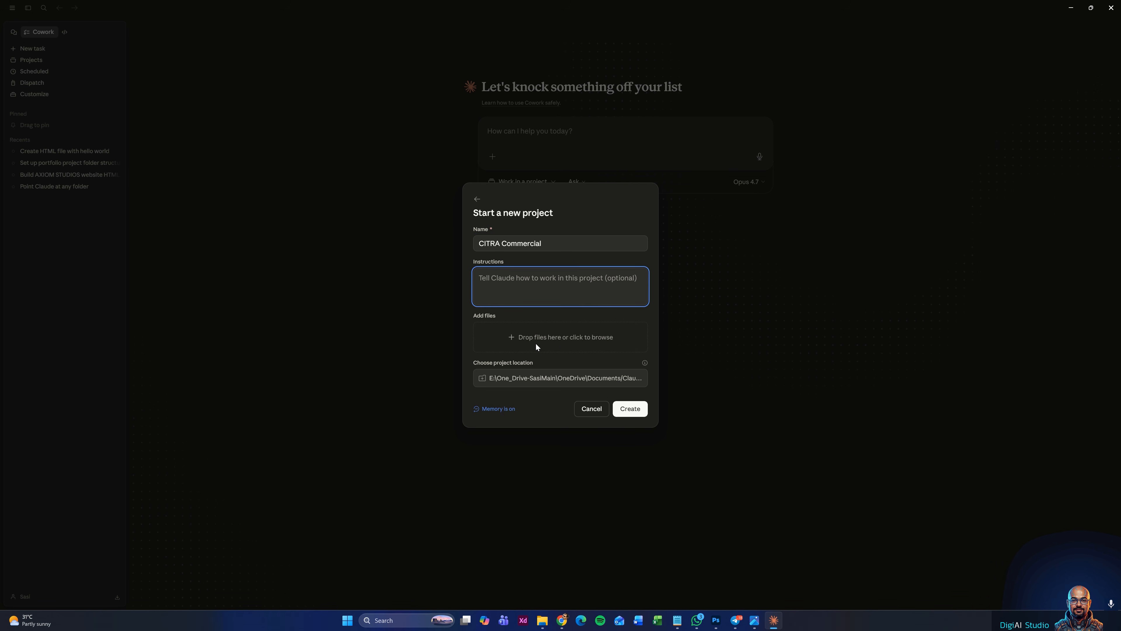
# - Add the three files from the Resources folder of DAS15 - Commercial to the new project
pyautogui.click(543, 337)
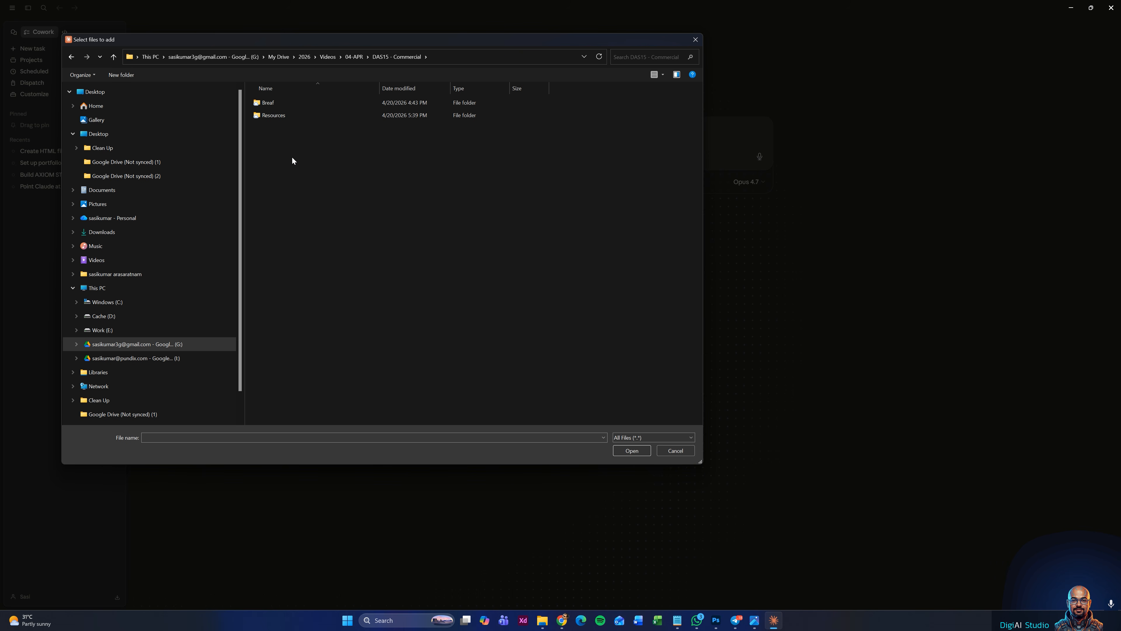
pyautogui.doubleClick(288, 115)
pyautogui.moveTo(424, 196); pyautogui.dragTo(289, 107)
pyautogui.click(635, 450)
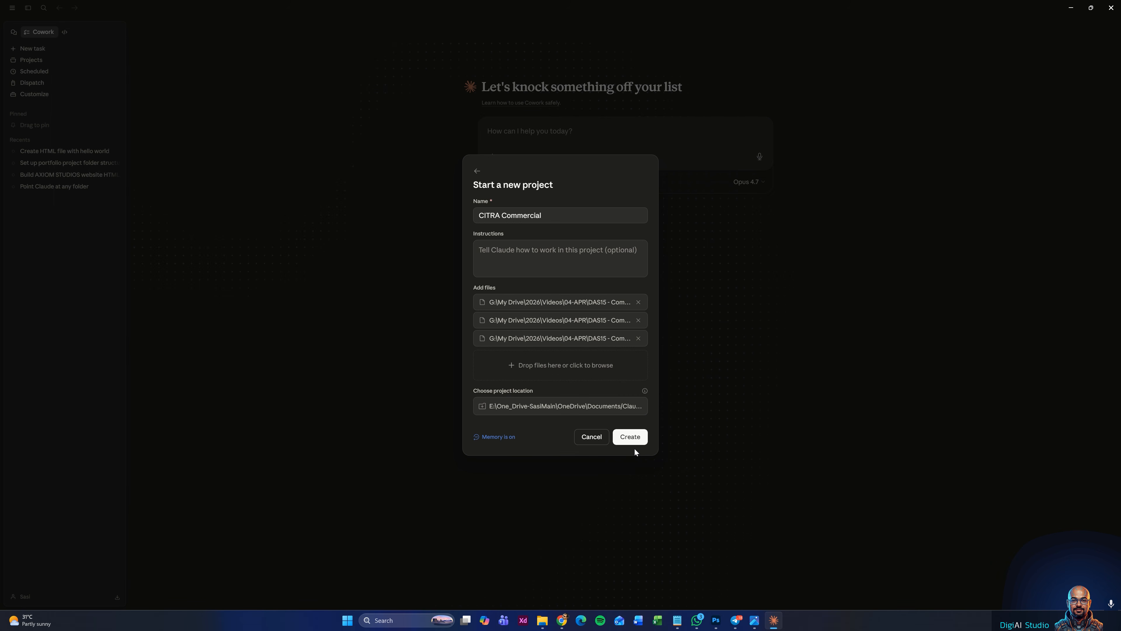
# - Add Logo.png from the brief folder of DAS15 - Commercial to the project files and create the CITRA Commercial project
pyautogui.click(527, 365)
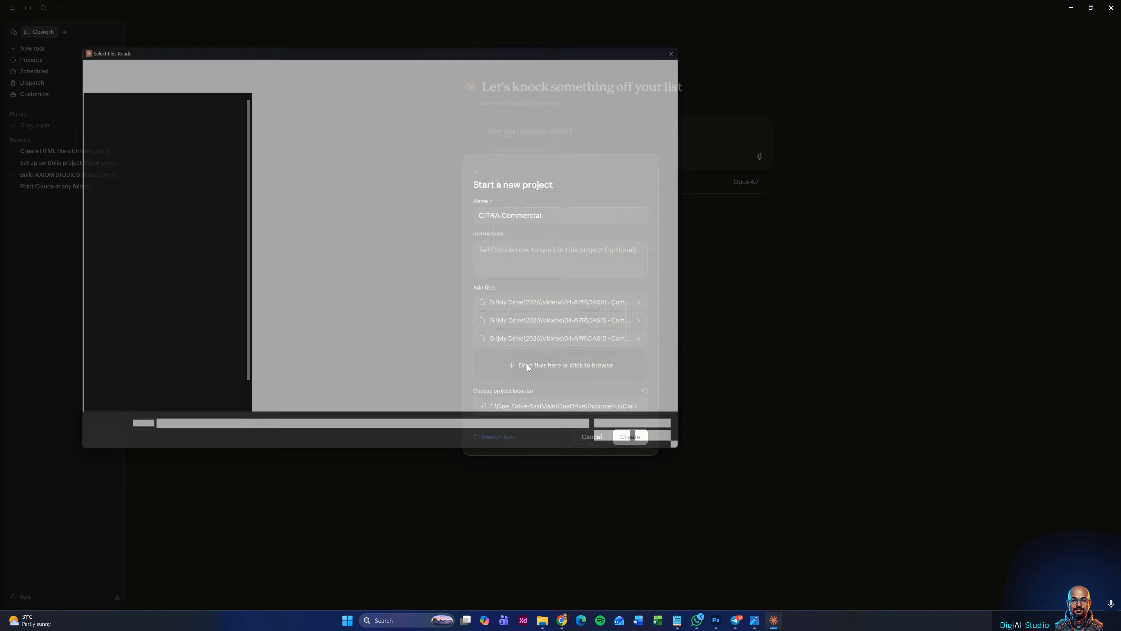
pyautogui.click(399, 57)
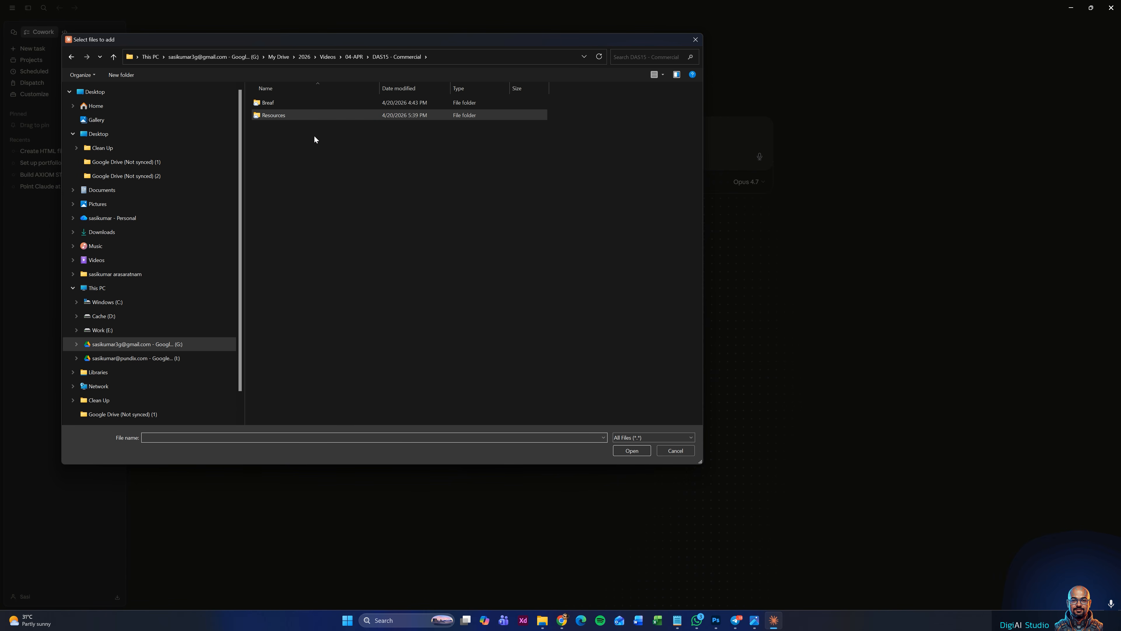
pyautogui.doubleClick(308, 104)
pyautogui.click(325, 108)
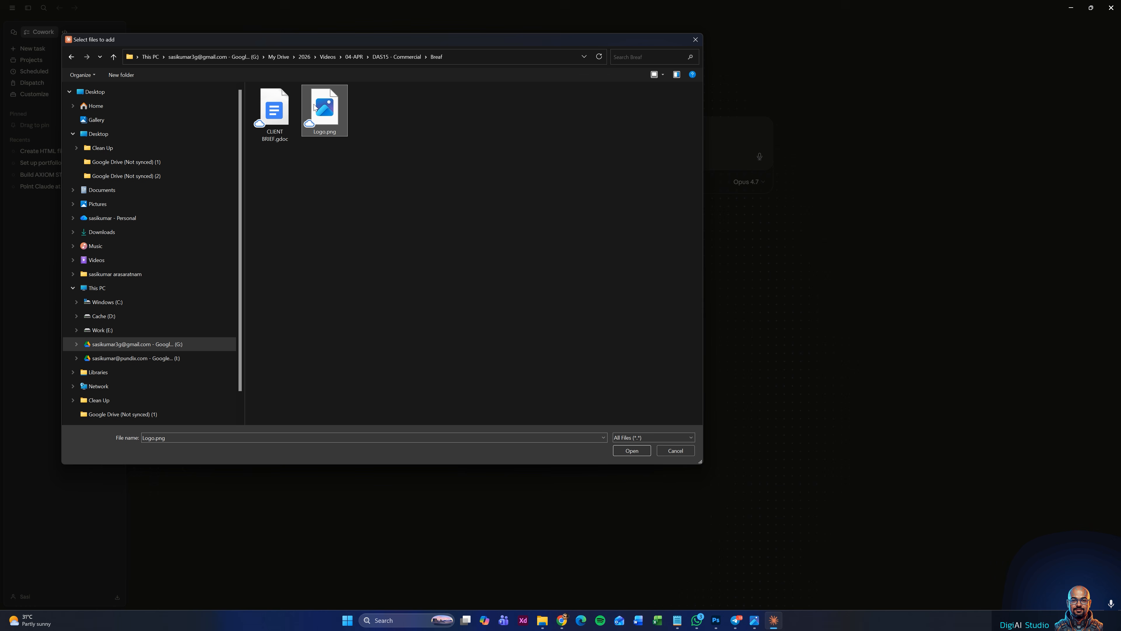
pyautogui.click(631, 450)
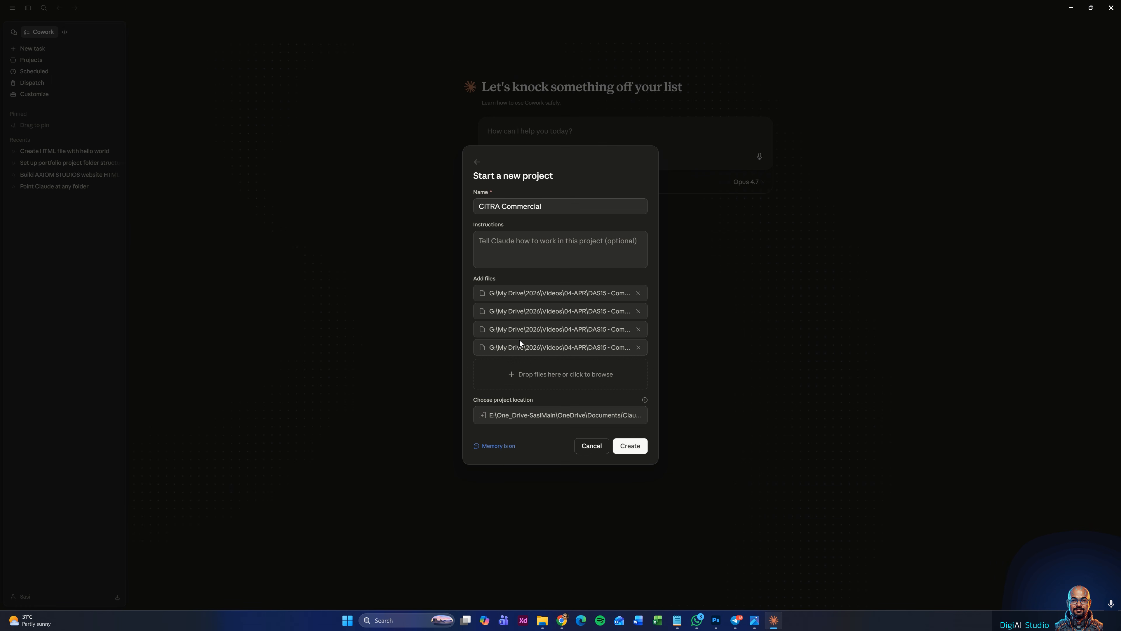
pyautogui.click(630, 446)
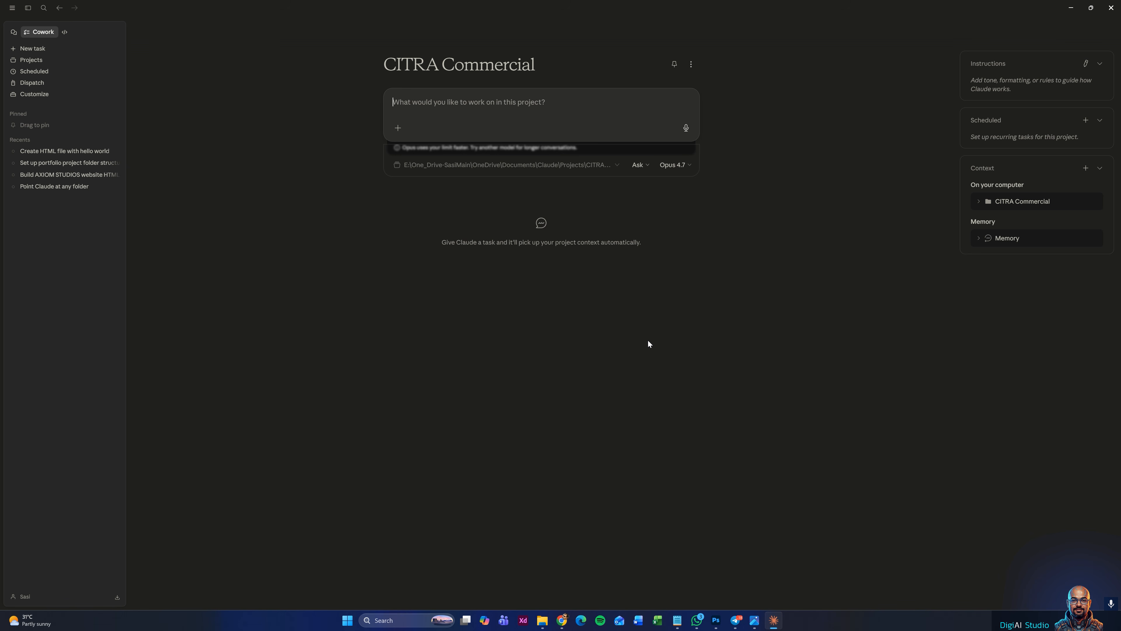
# - Review the model choices for the project's task and keep Opus 4.7 selected
pyautogui.click(681, 167)
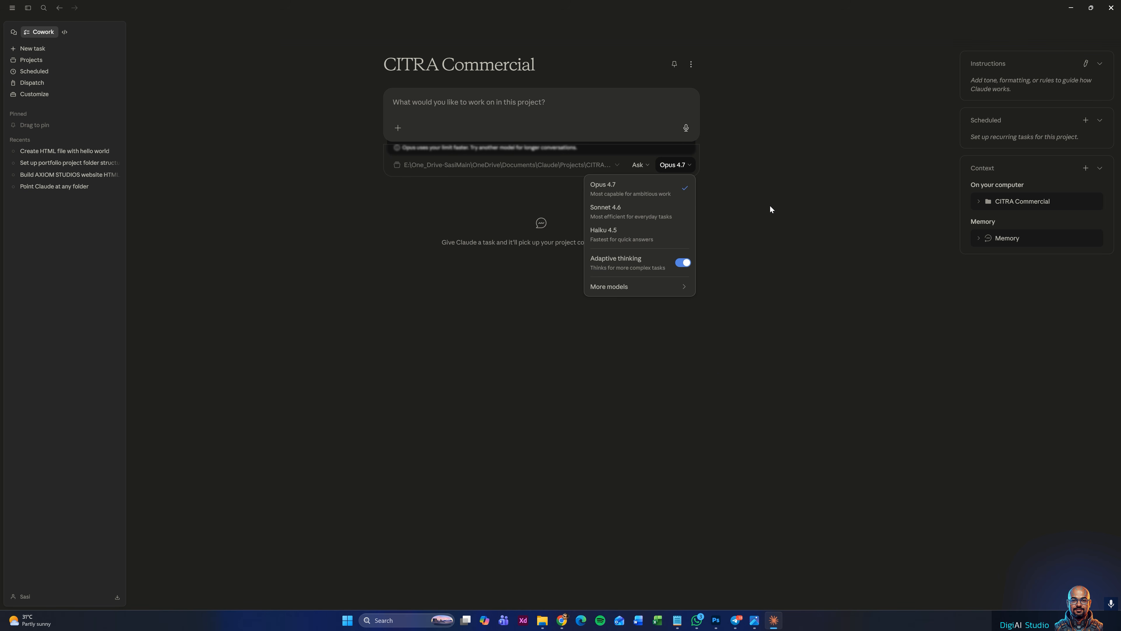
pyautogui.click(771, 291)
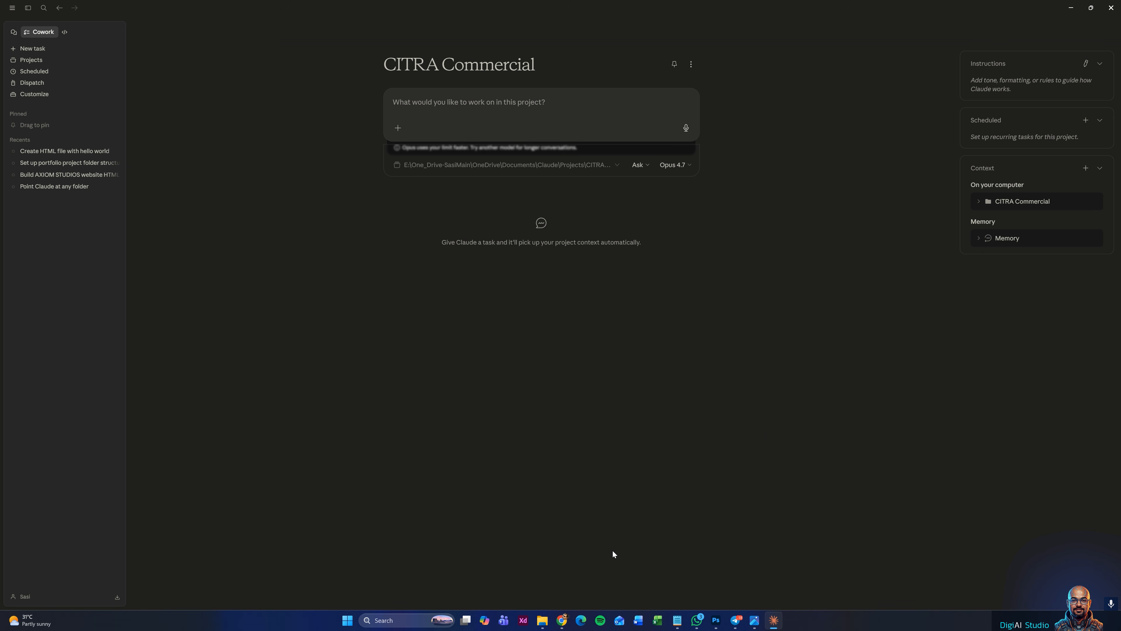
# - Switch to the Skool course in the browser and go to the Cowork prompt in the Brief Analysis and Scene Direction lesson
pyautogui.click(562, 620)
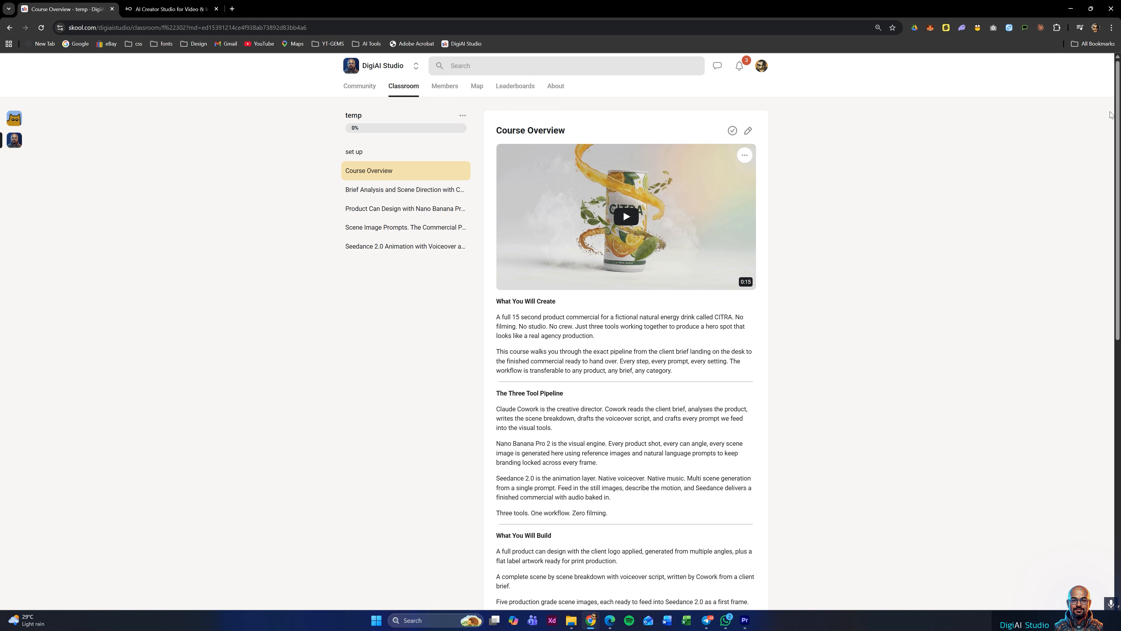
pyautogui.click(443, 195)
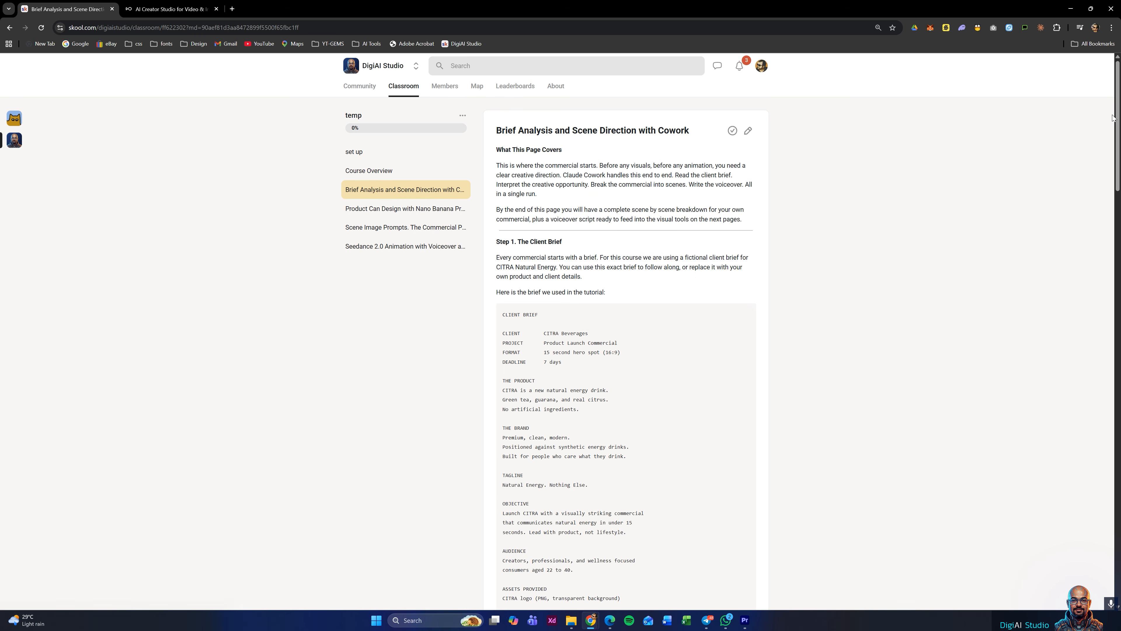
pyautogui.scroll(-10, 444, 198)
pyautogui.scroll(-5, 626, 344)
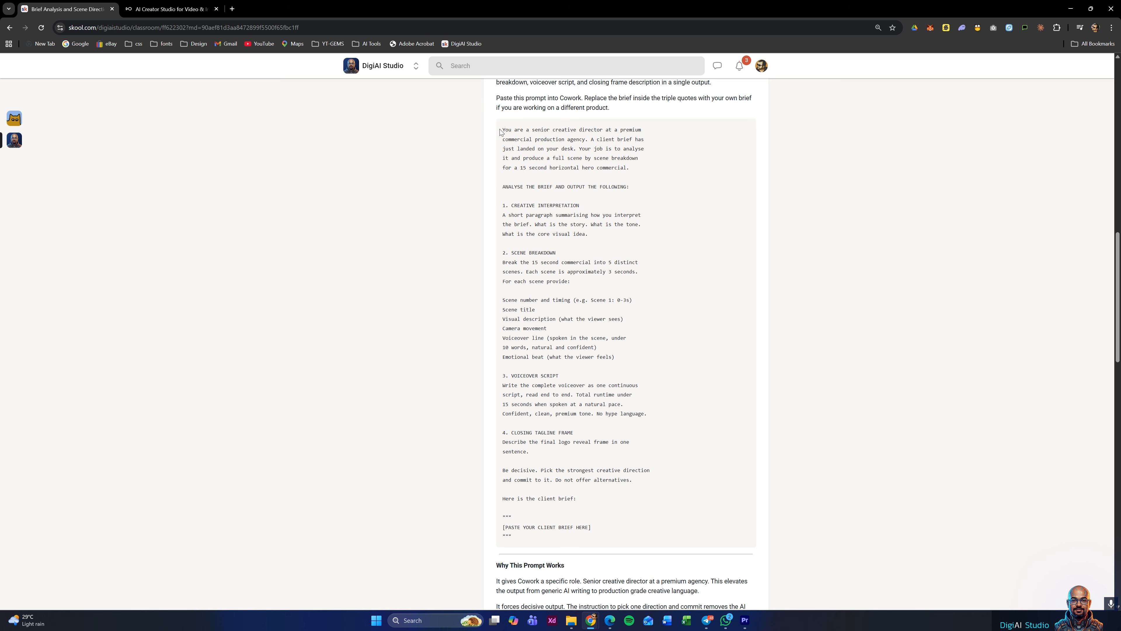
# - Examine the prompt's creative director role and its creative interpretation, scene breakdown, voiceover script and closing tagline frame sections
pyautogui.moveTo(502, 130); pyautogui.dragTo(641, 130)
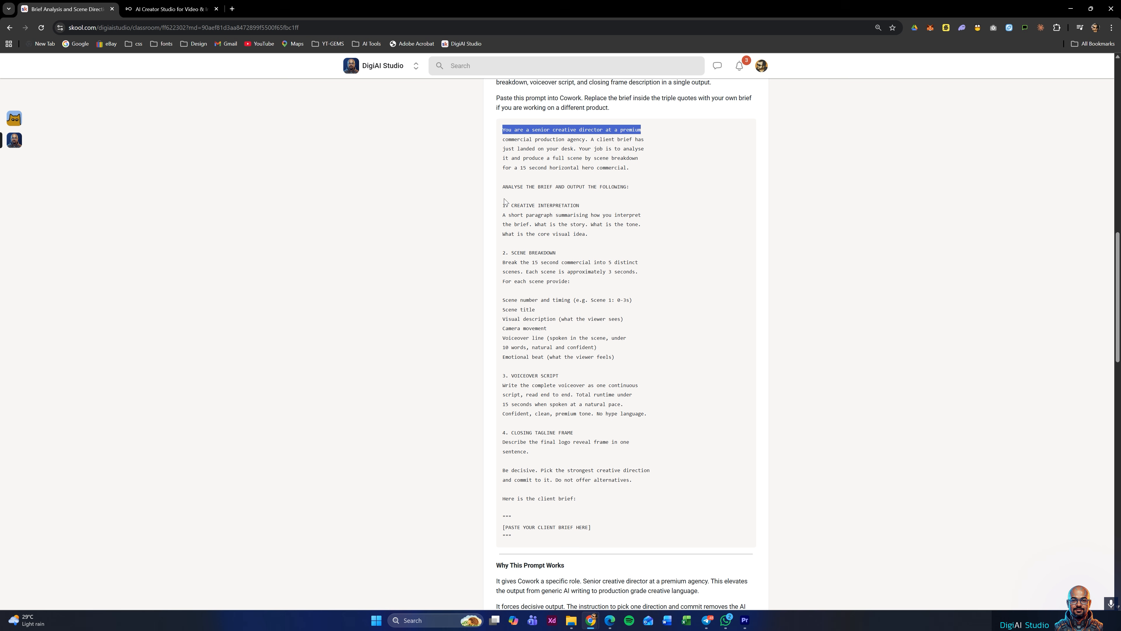
pyautogui.moveTo(509, 252); pyautogui.dragTo(582, 252)
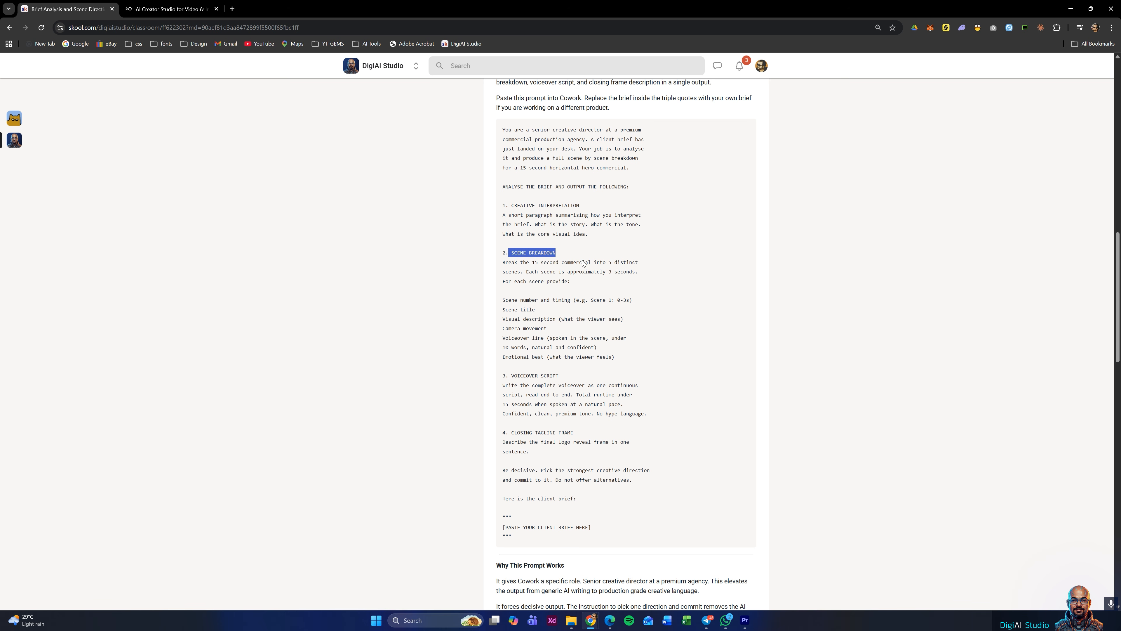
pyautogui.moveTo(512, 375); pyautogui.dragTo(593, 378)
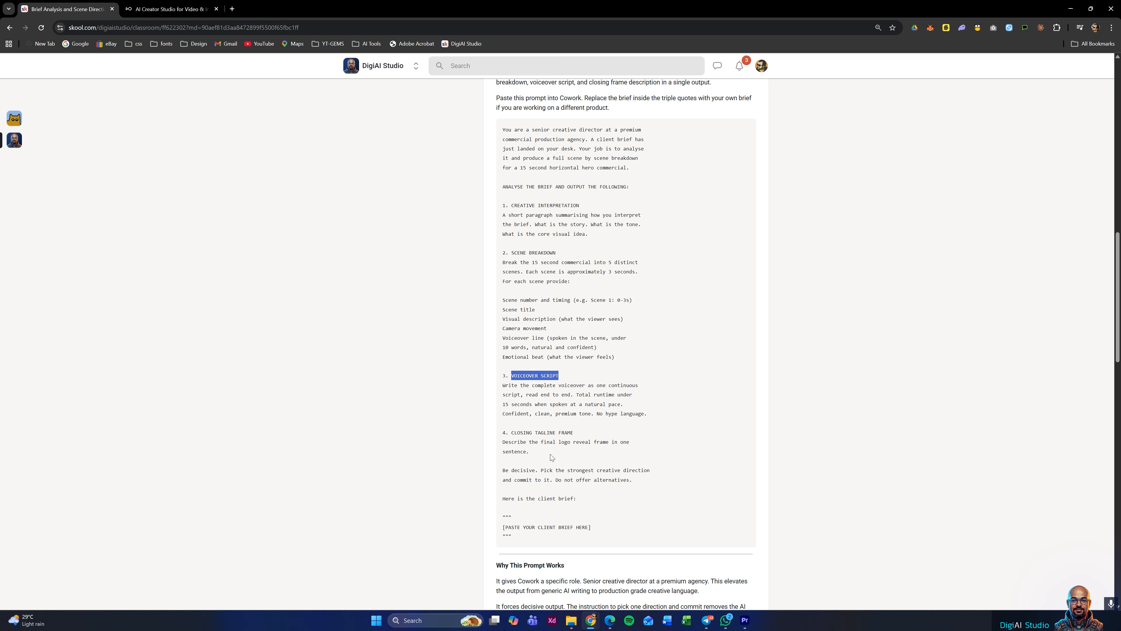
pyautogui.moveTo(508, 433); pyautogui.dragTo(575, 433)
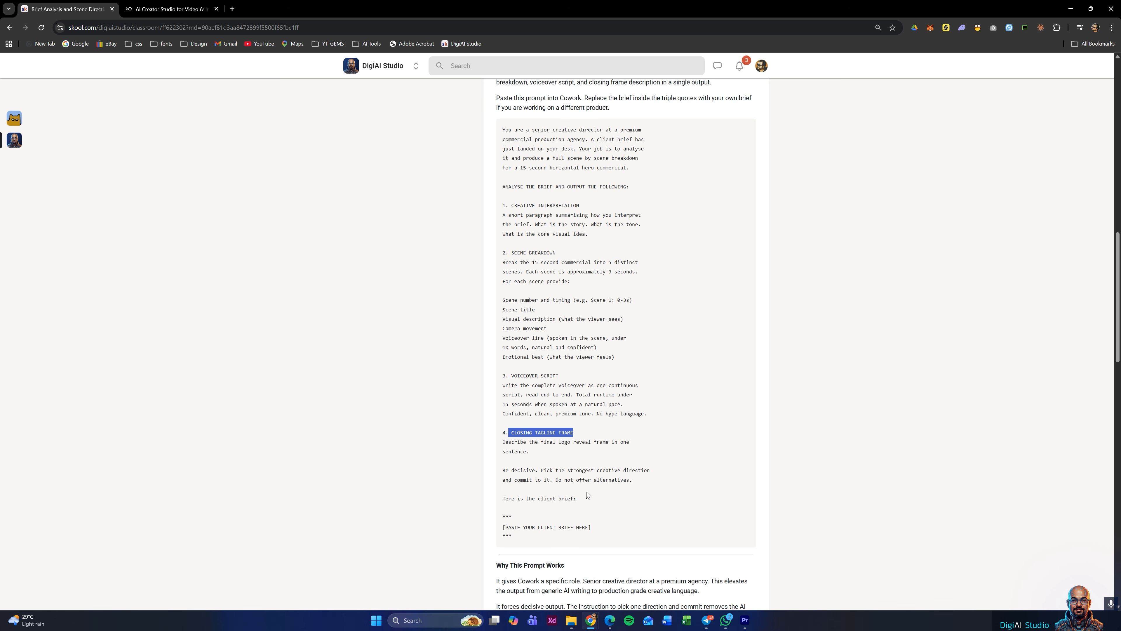
pyautogui.moveTo(502, 214); pyautogui.dragTo(579, 245)
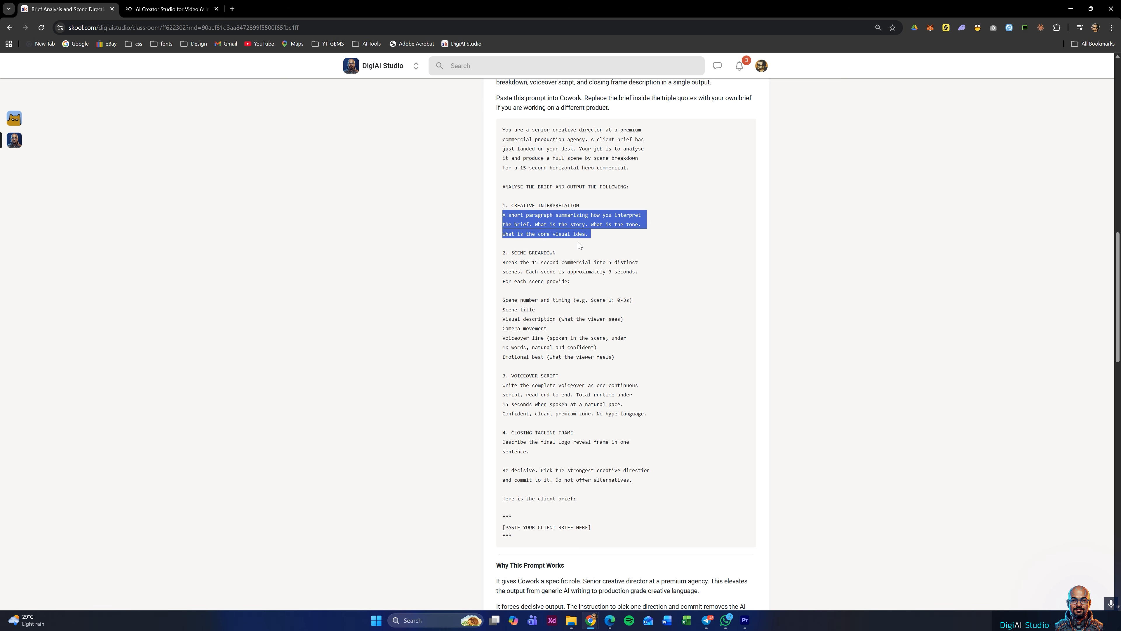
pyautogui.click(577, 499)
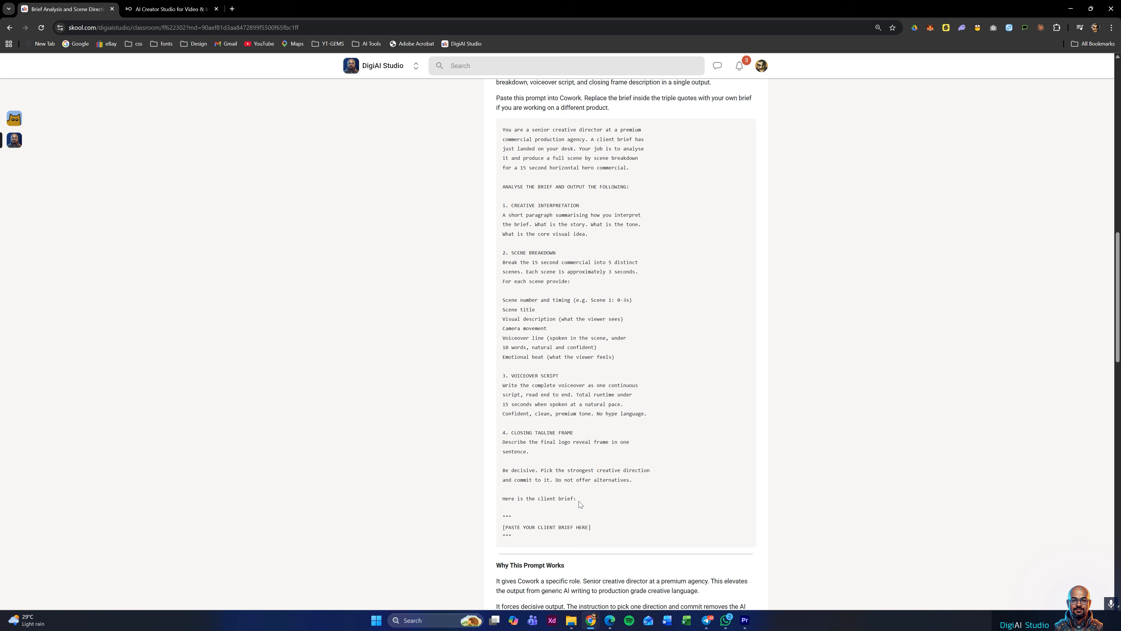
# - Copy the creative director prompt from the lesson and paste it as a new task in the CITRA Commercial project in Claude Cowork
pyautogui.moveTo(579, 500); pyautogui.dragTo(501, 129)
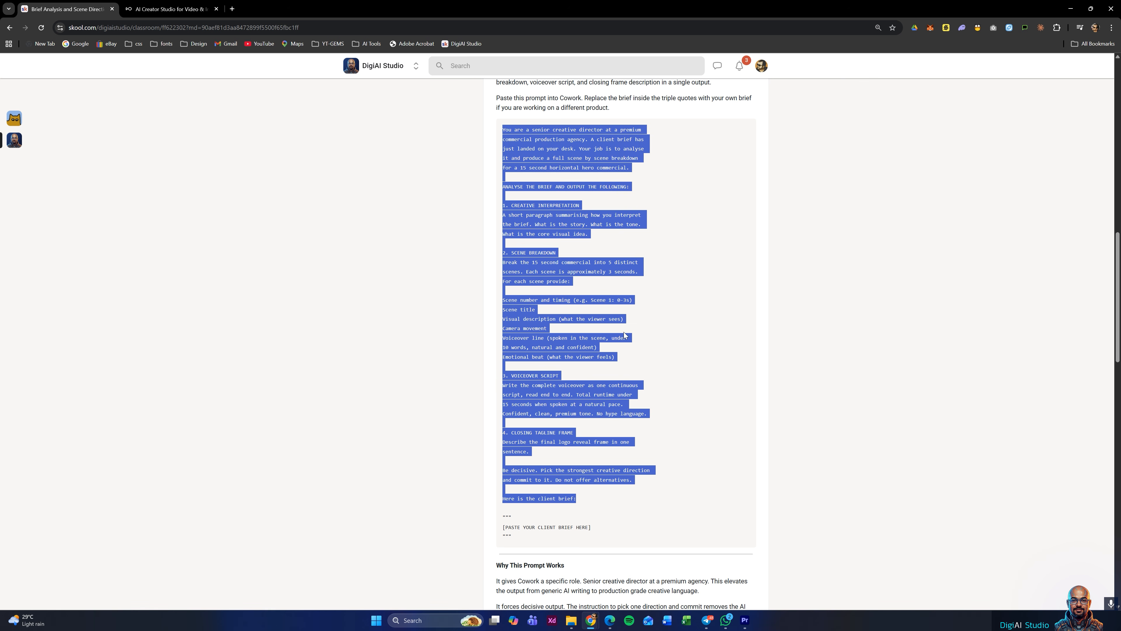
pyautogui.click(582, 323)
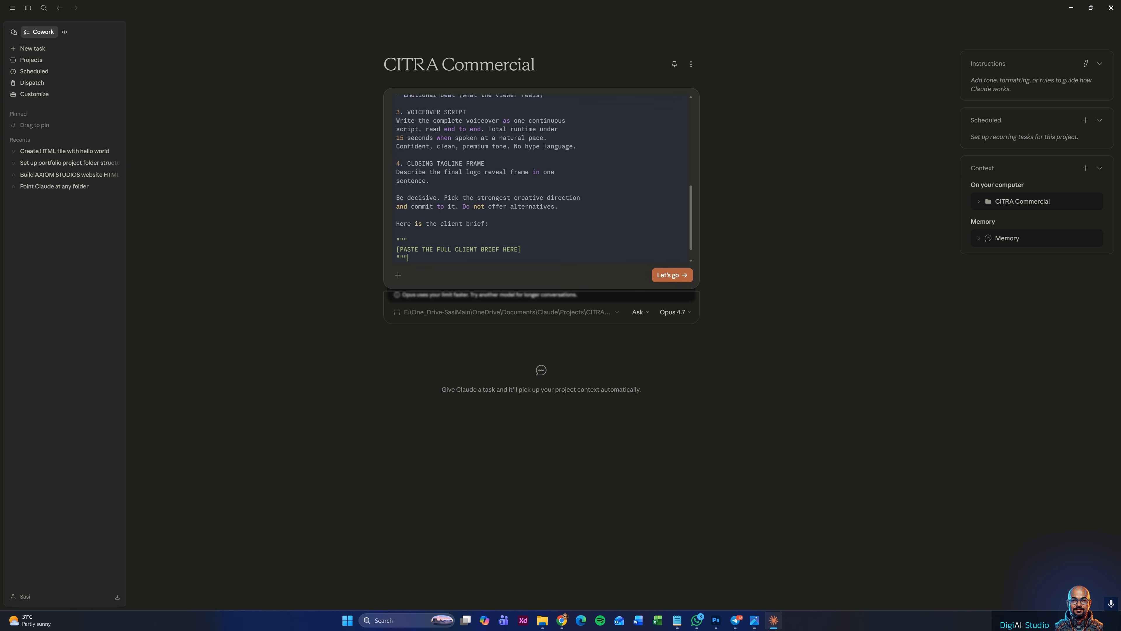
# - Replace the [PASTE THE FULL CLIENT BRIEF HERE] placeholder with the entire CLIENT BRIEF text from Google Docs and submit the task
pyautogui.moveTo(396, 249); pyautogui.dragTo(522, 249)
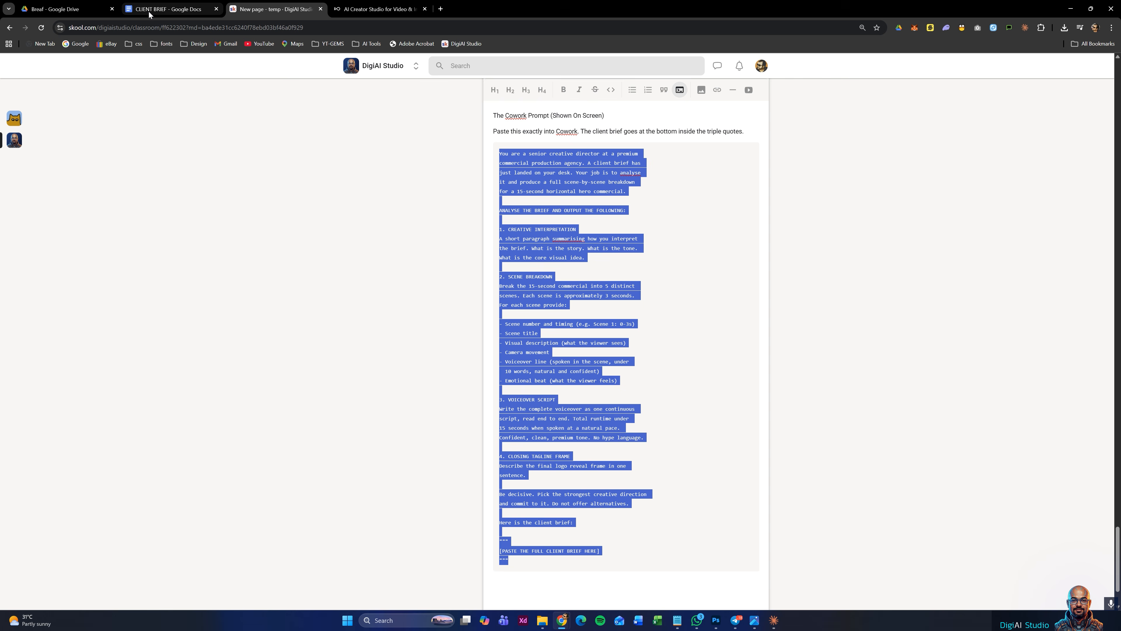
pyautogui.click(148, 3)
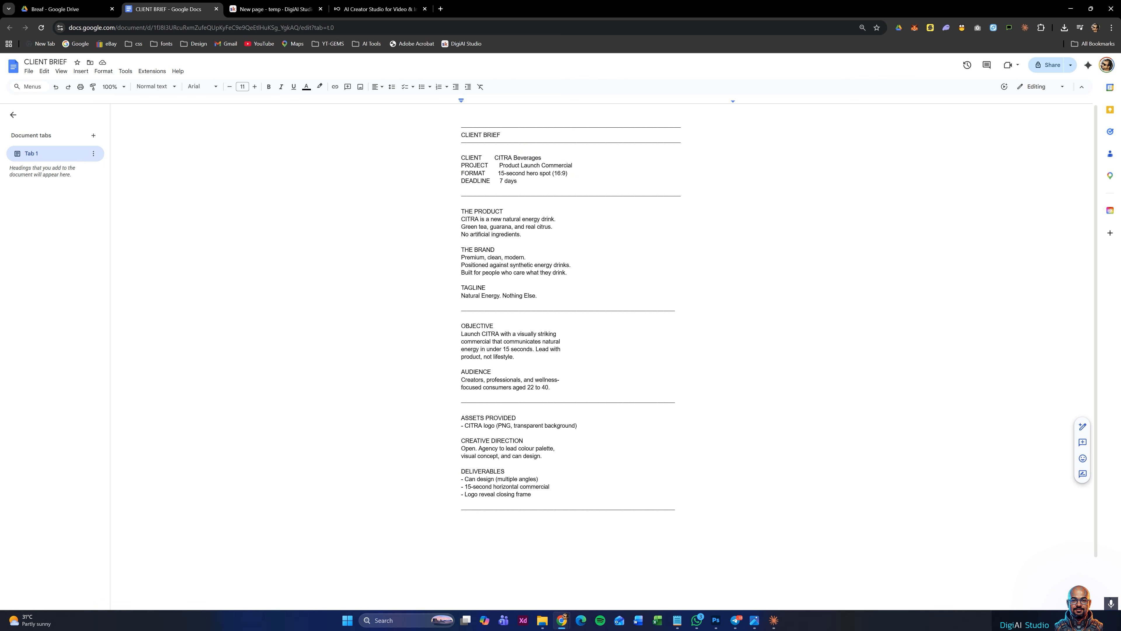
pyautogui.hotkey('ctrl', 'a')
pyautogui.hotkey('ctrl', 'c')
pyautogui.hotkey('alt', 'Tab')
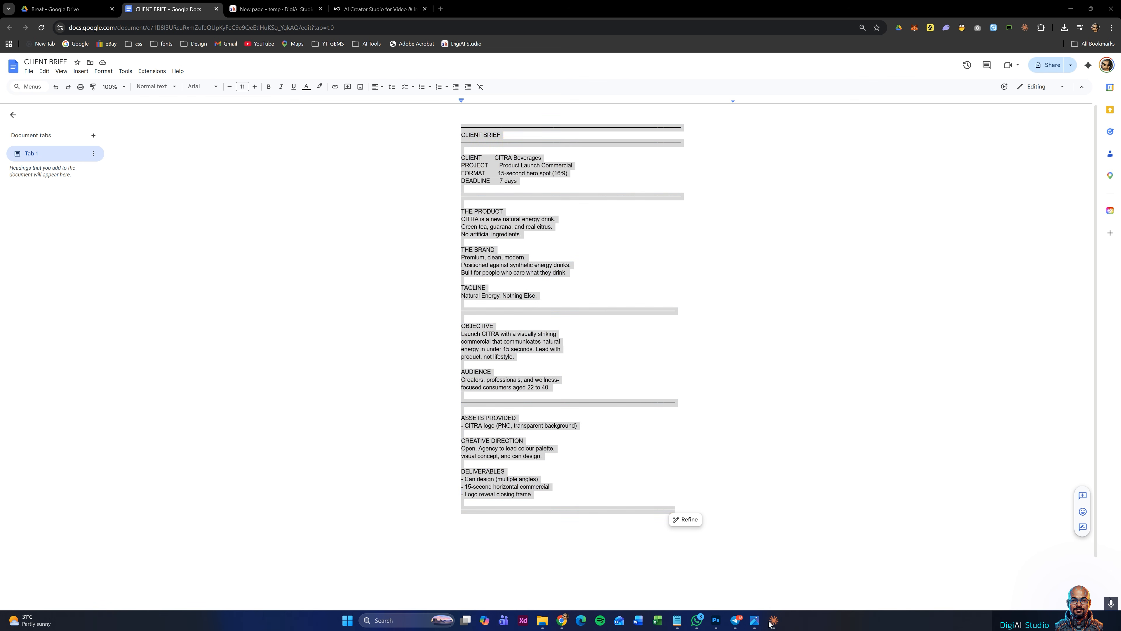
pyautogui.hotkey('ctrl', 'v')
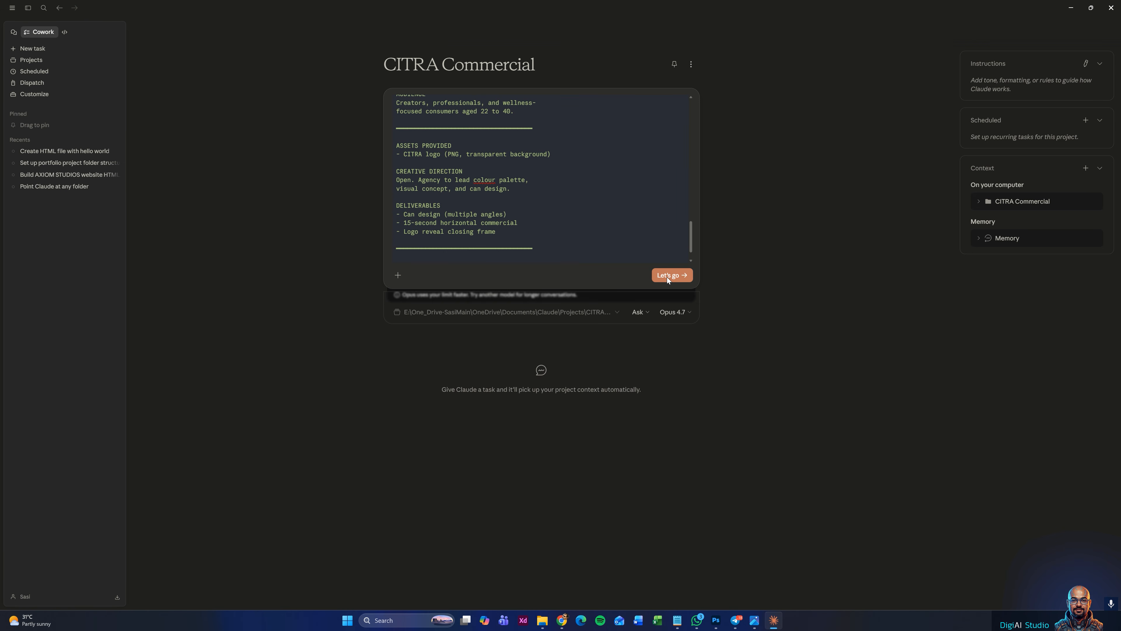
pyautogui.click(667, 276)
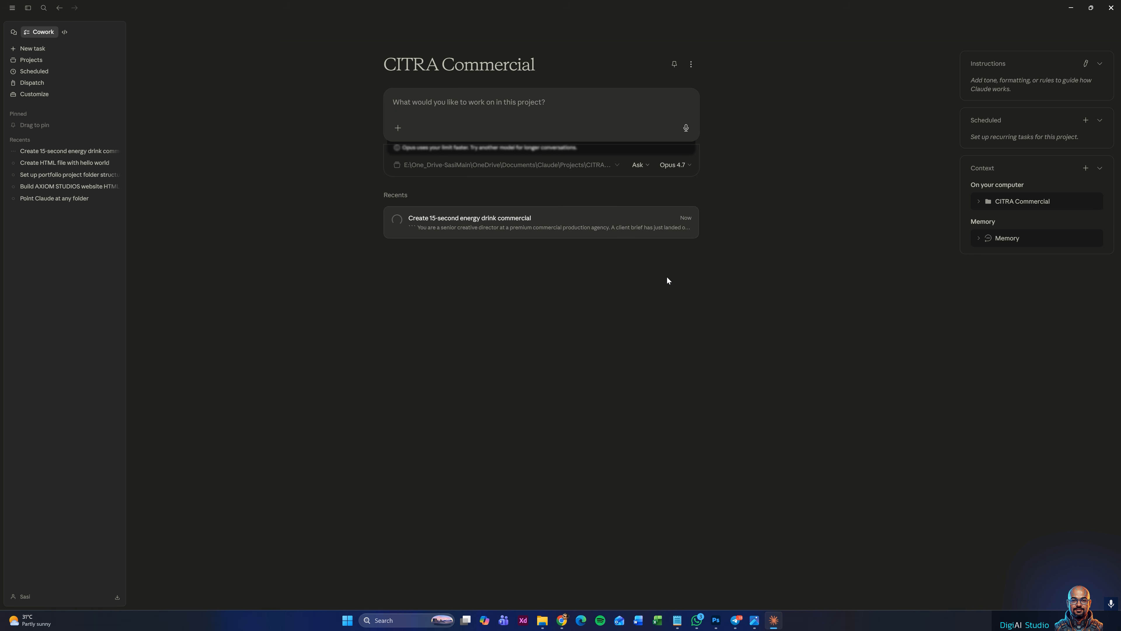
# - Open the submitted energy drink commercial task and examine its creative interpretation, palette, scene breakdown, voiceover script and closing tagline frame
pyautogui.hotkey('alt', 'Tab')
pyautogui.click(469, 218)
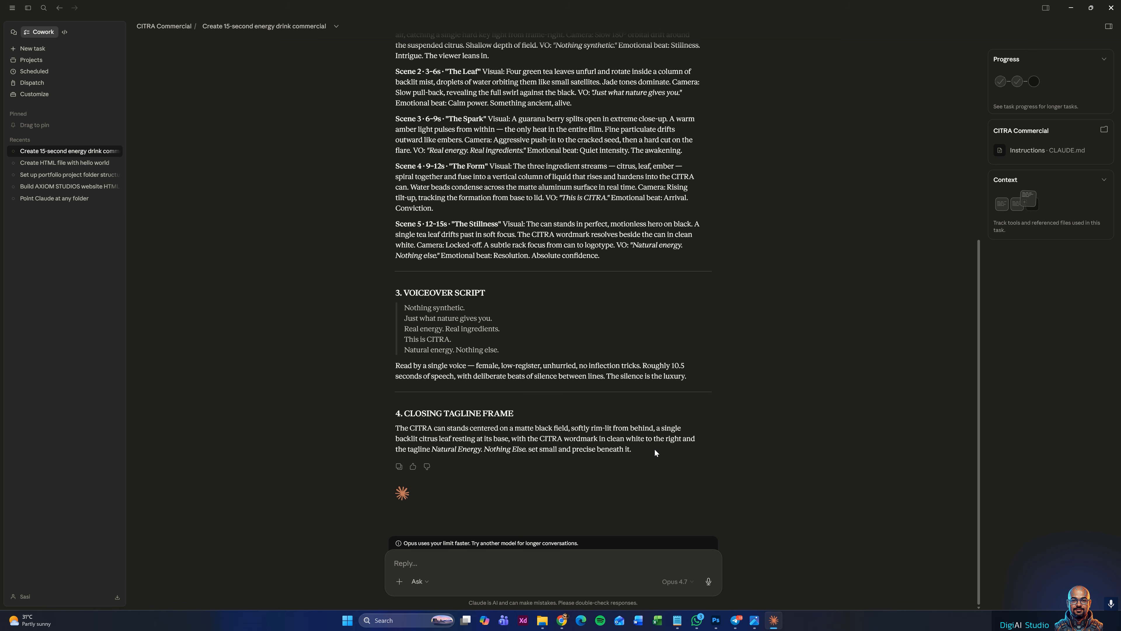
pyautogui.moveTo(654, 450); pyautogui.dragTo(388, 198)
pyautogui.scroll(8, 364, 261)
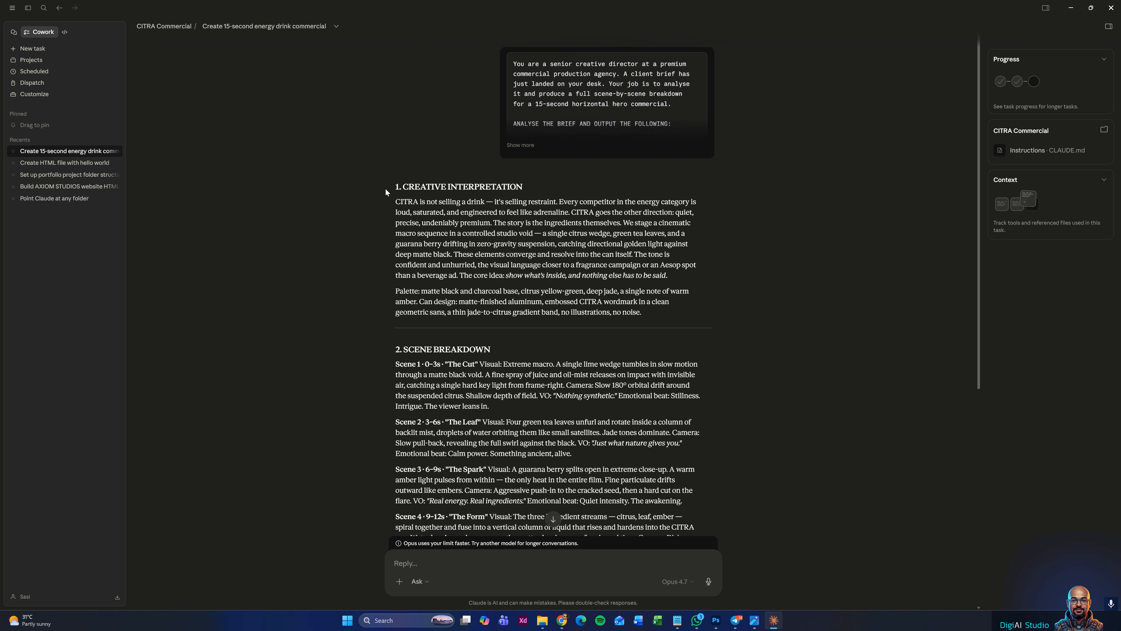
pyautogui.keyDown('shift'); pyautogui.click(387, 182); pyautogui.keyUp('shift')
pyautogui.hotkey('alt', 'Tab')
pyautogui.moveTo(643, 312); pyautogui.dragTo(358, 300)
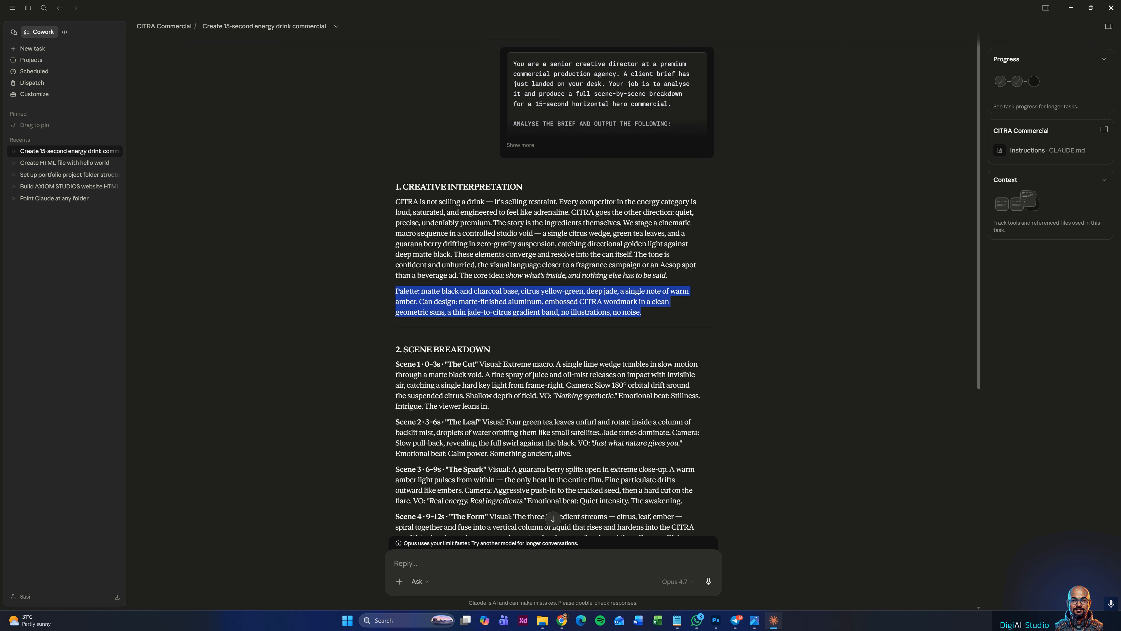
pyautogui.scroll(-4, 330, 373)
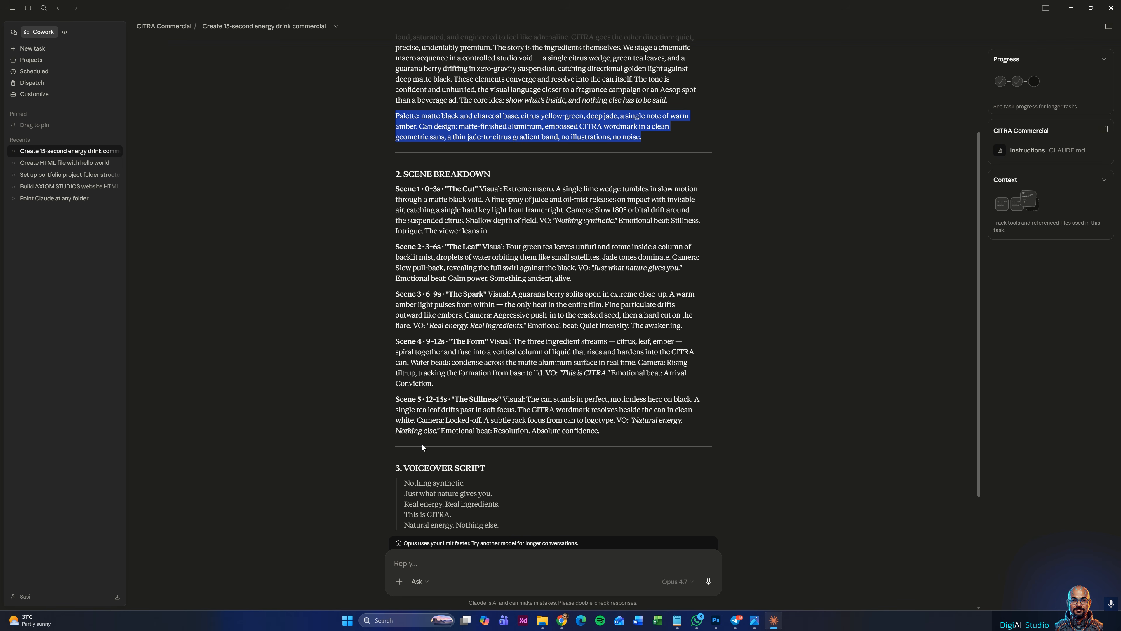
pyautogui.scroll(-4, 421, 446)
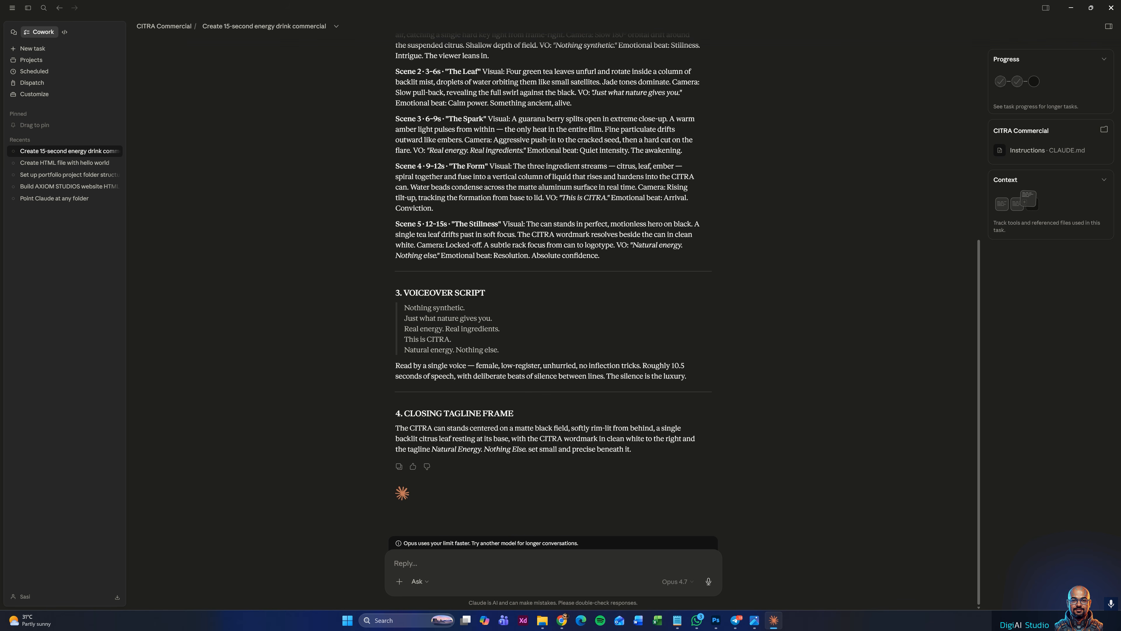
# - Attach Logo.png from the brief folder to the reply in the energy drink commercial task
pyautogui.click(400, 584)
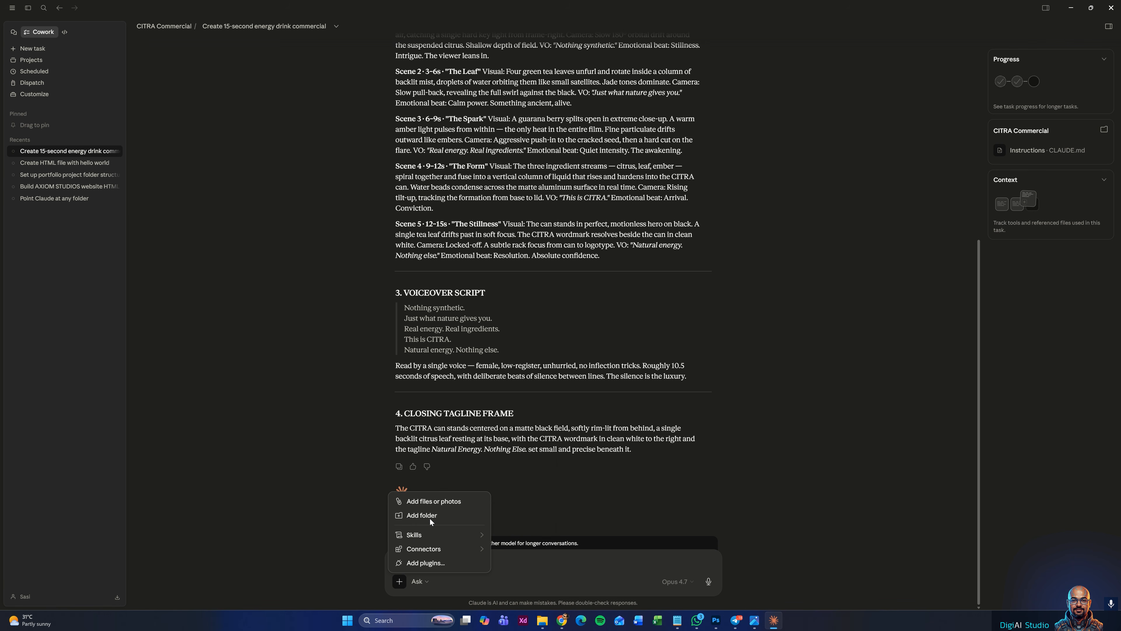
pyautogui.click(435, 503)
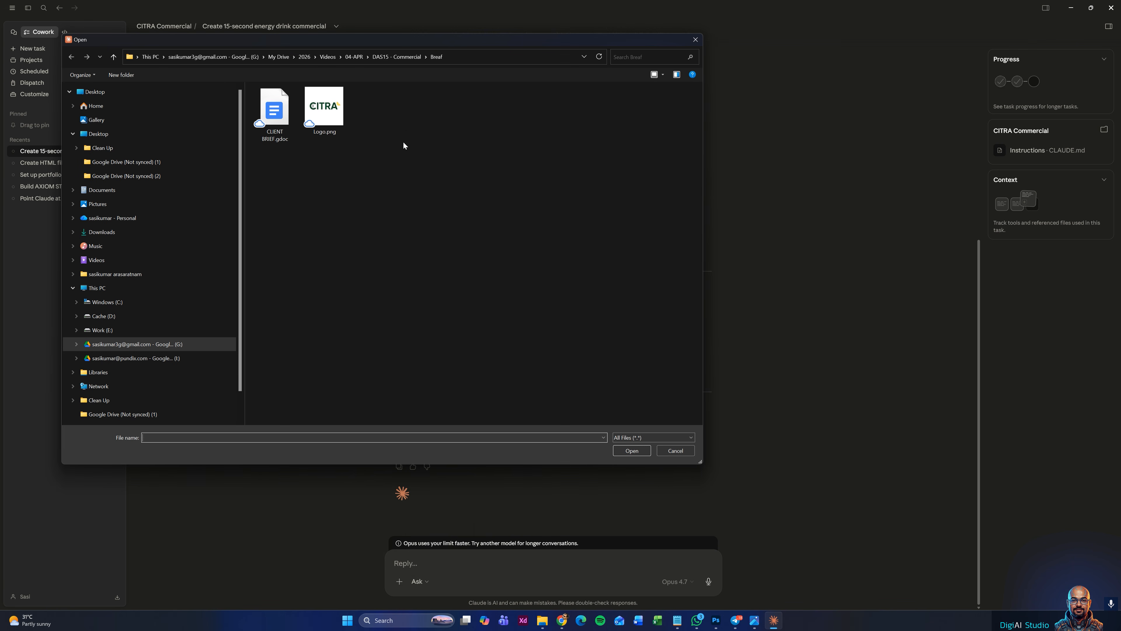
pyautogui.click(342, 129)
pyautogui.click(621, 451)
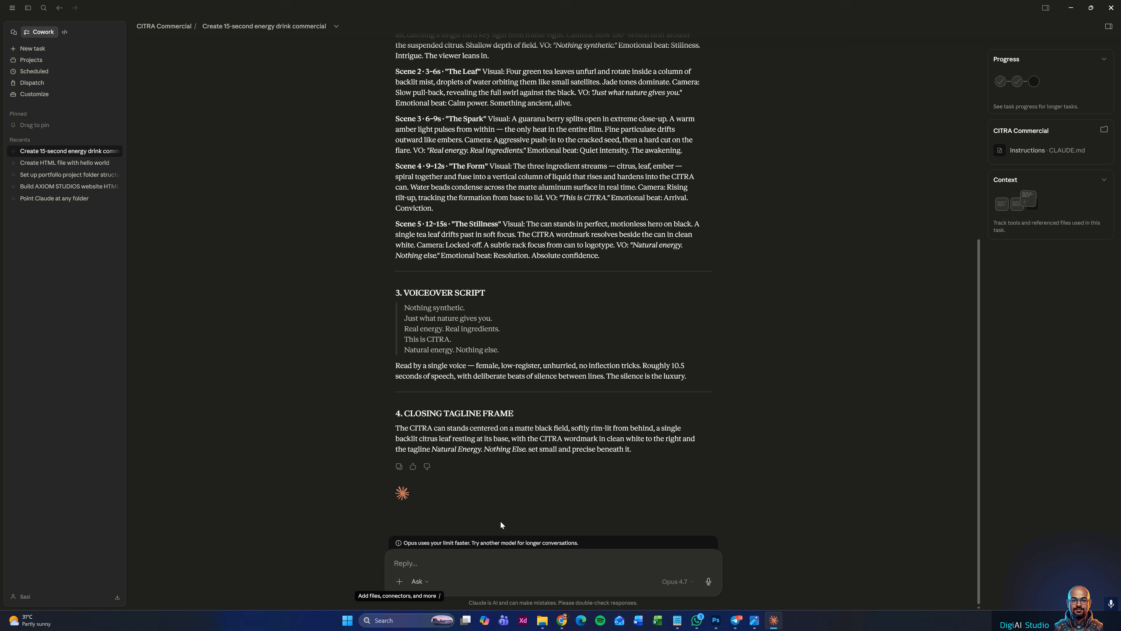
# - Attach angle.png, front.png and top.png from the Resources folder of DAS15 - Commercial to the same reply
pyautogui.click(399, 582)
pyautogui.click(428, 504)
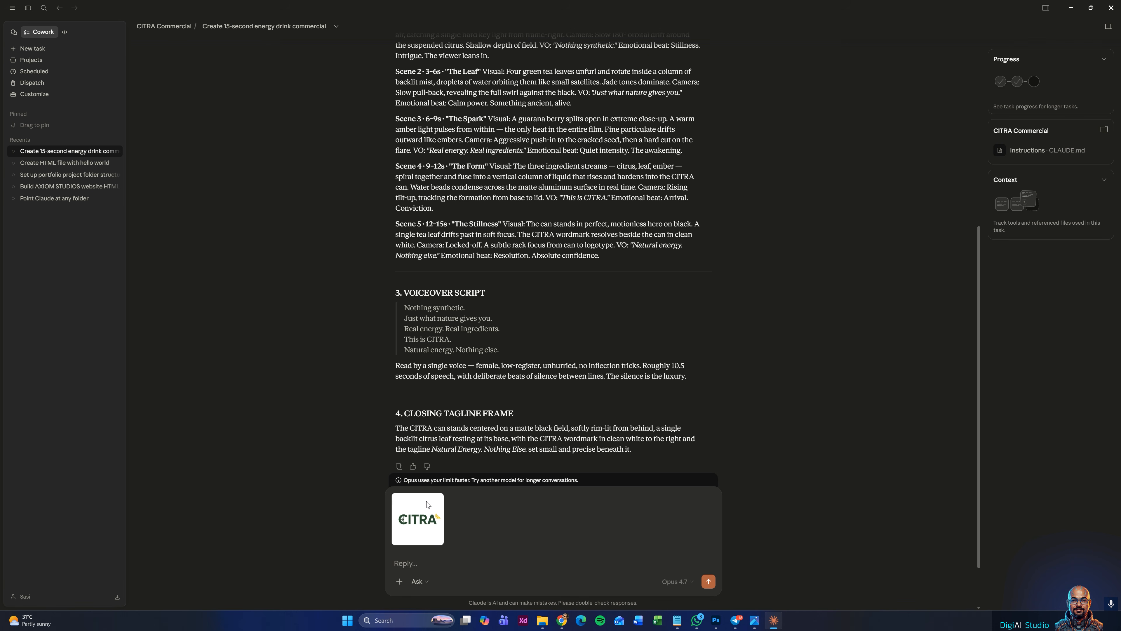
pyautogui.click(398, 56)
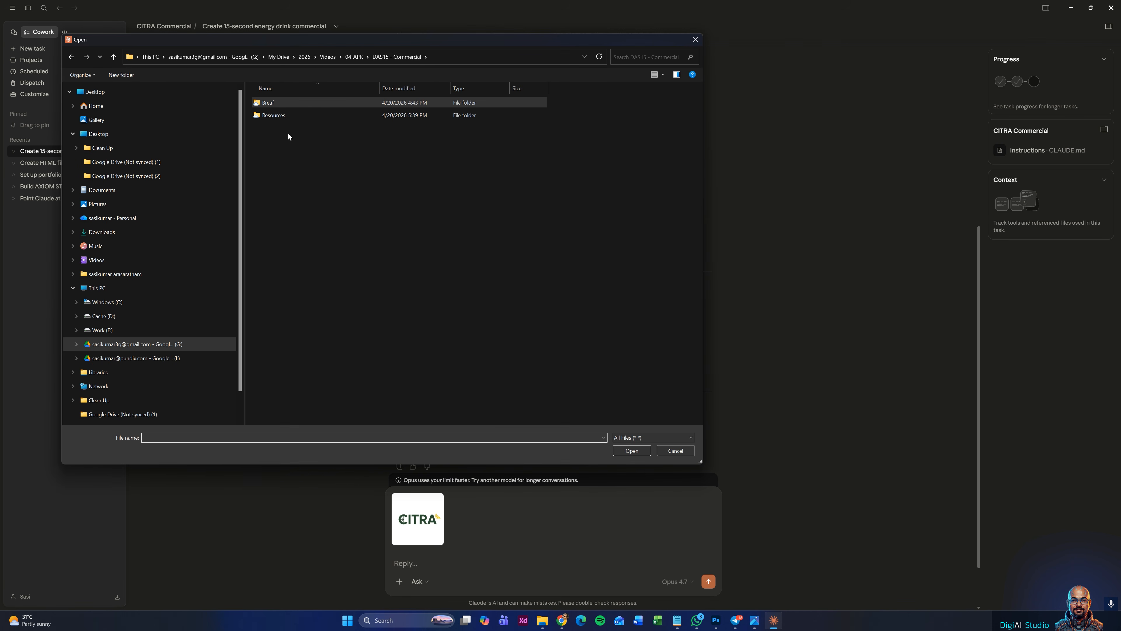
pyautogui.click(292, 116)
pyautogui.doubleClick(291, 115)
pyautogui.moveTo(463, 196); pyautogui.dragTo(280, 98)
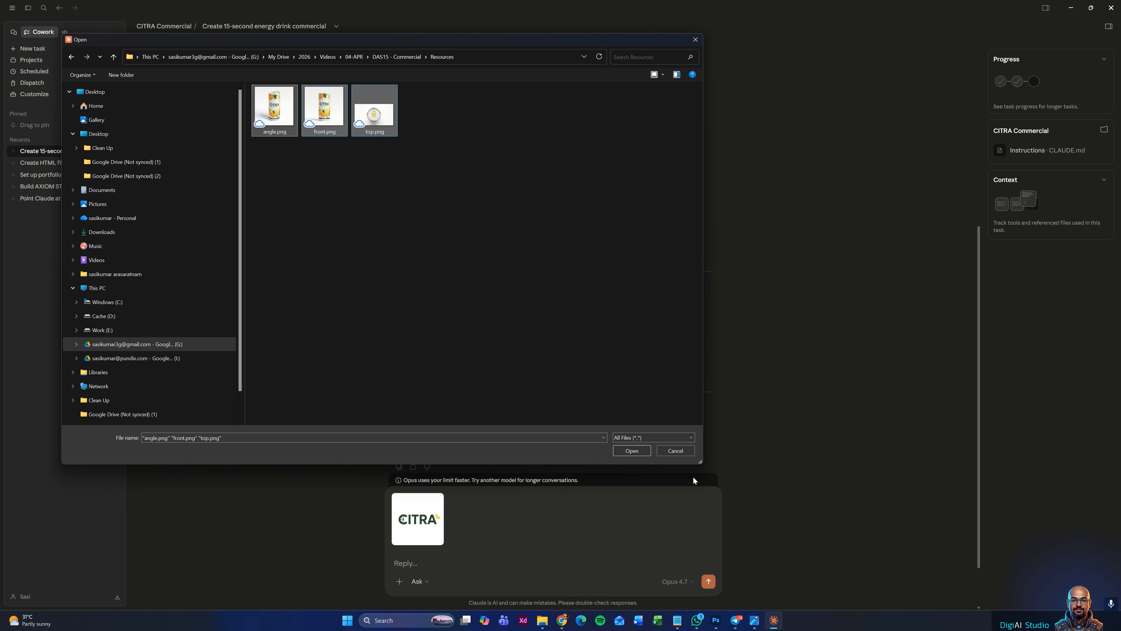
pyautogui.click(645, 452)
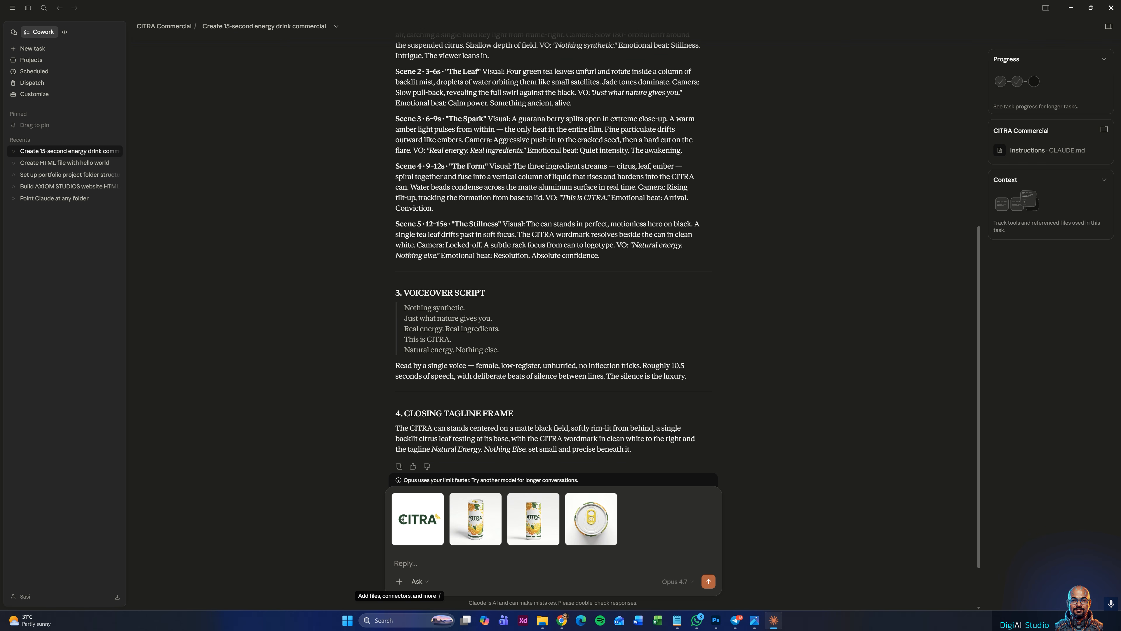
# - Submit the prepared revision prompt asking to rewrite all 5 scenes around the locked matte white CITRA can with a bright, clean, airy palette
pyautogui.hotkey('ctrl', 'v')
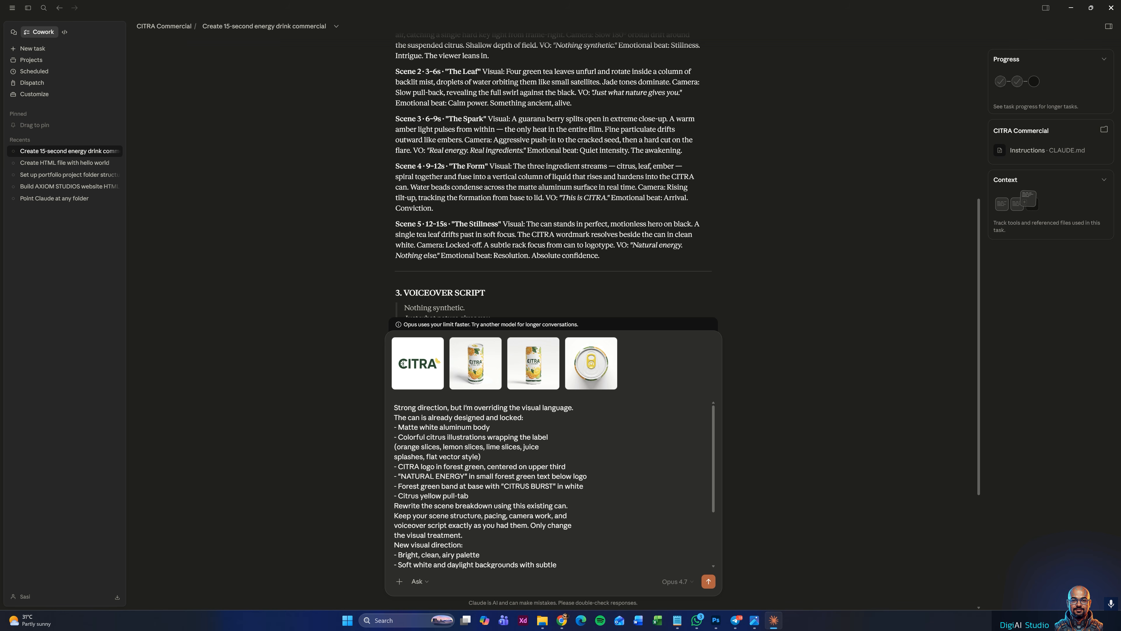
pyautogui.scroll(-3, 554, 485)
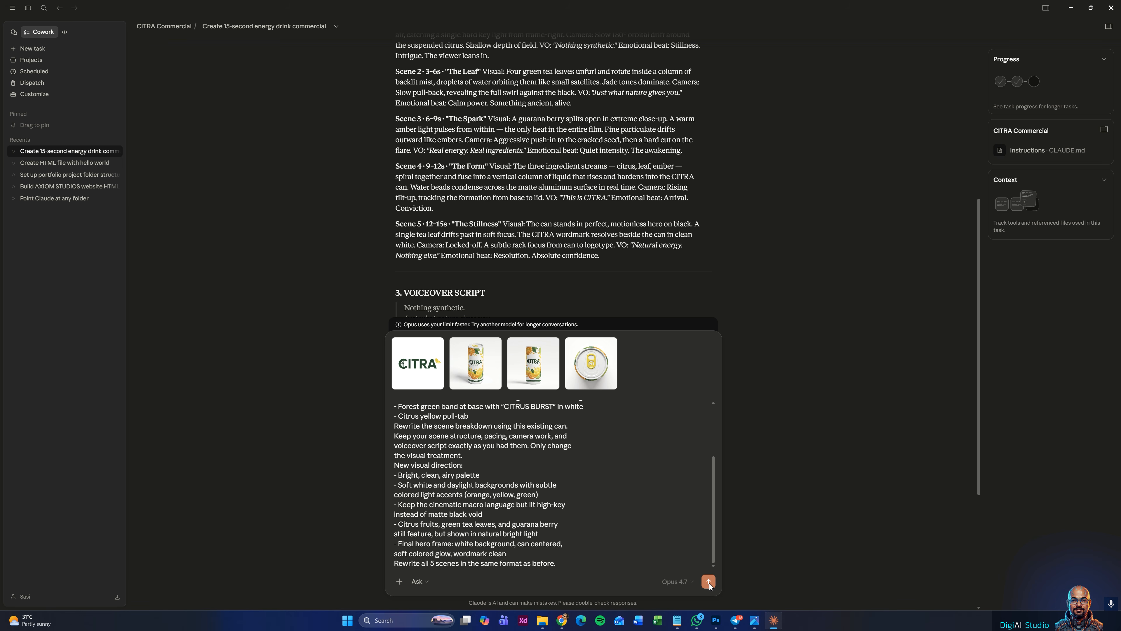
pyautogui.click(709, 582)
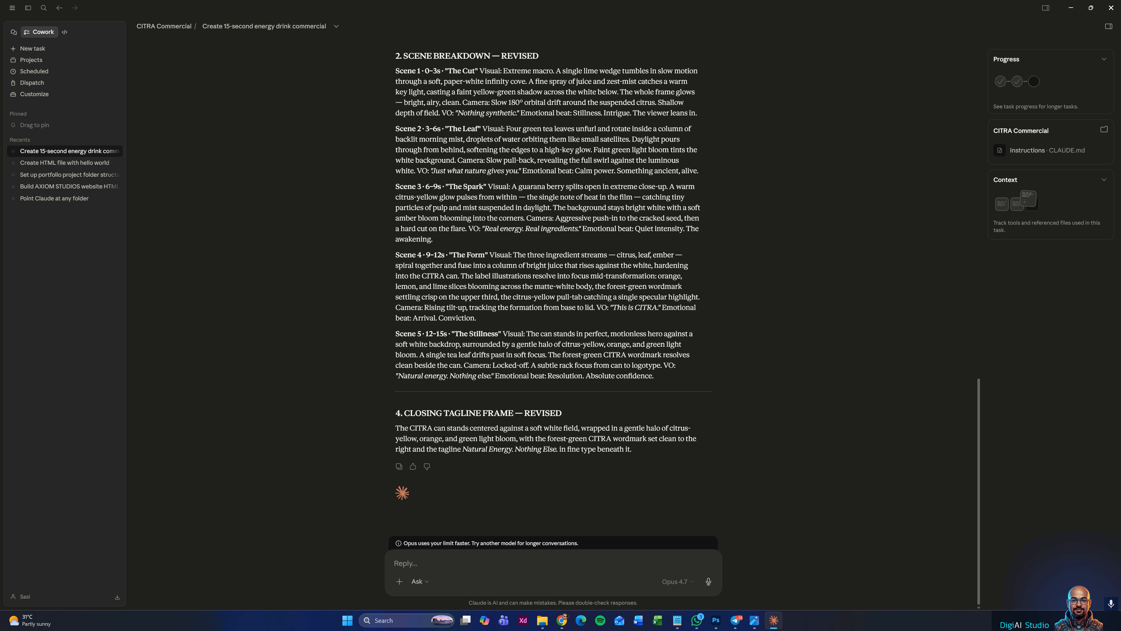
# - Review the revised scene breakdown and closing tagline frame, including Scene 2 "The Leaf" and Scene 3 "The Spark"
pyautogui.moveTo(654, 457); pyautogui.dragTo(391, 59)
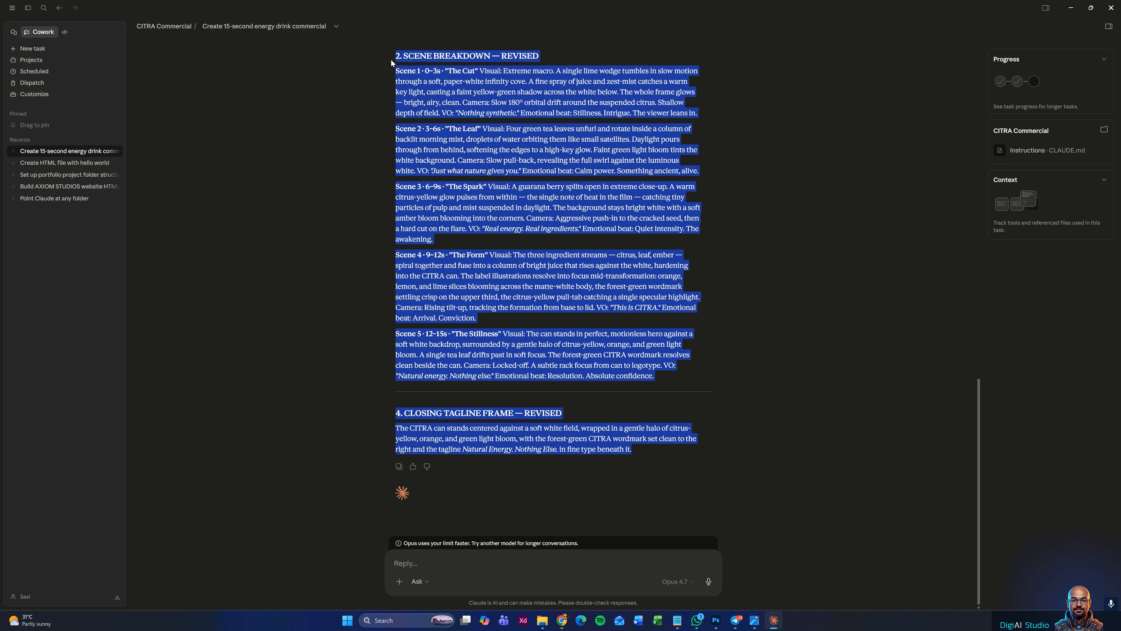
pyautogui.click(519, 150)
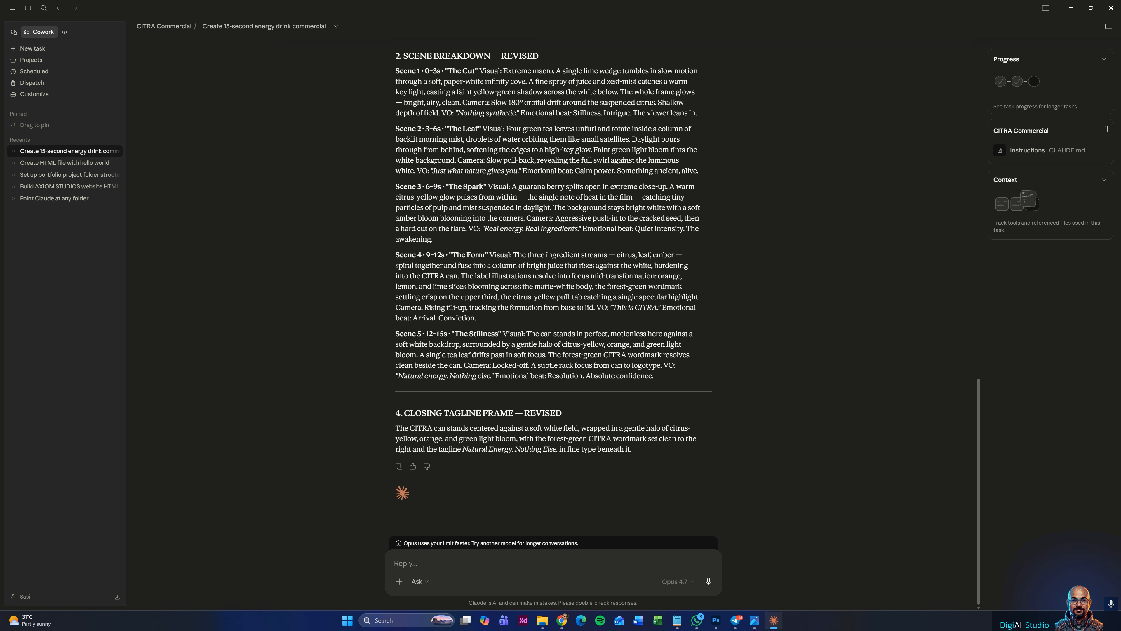
pyautogui.hotkey('alt', 'Tab')
pyautogui.moveTo(397, 129); pyautogui.dragTo(725, 176)
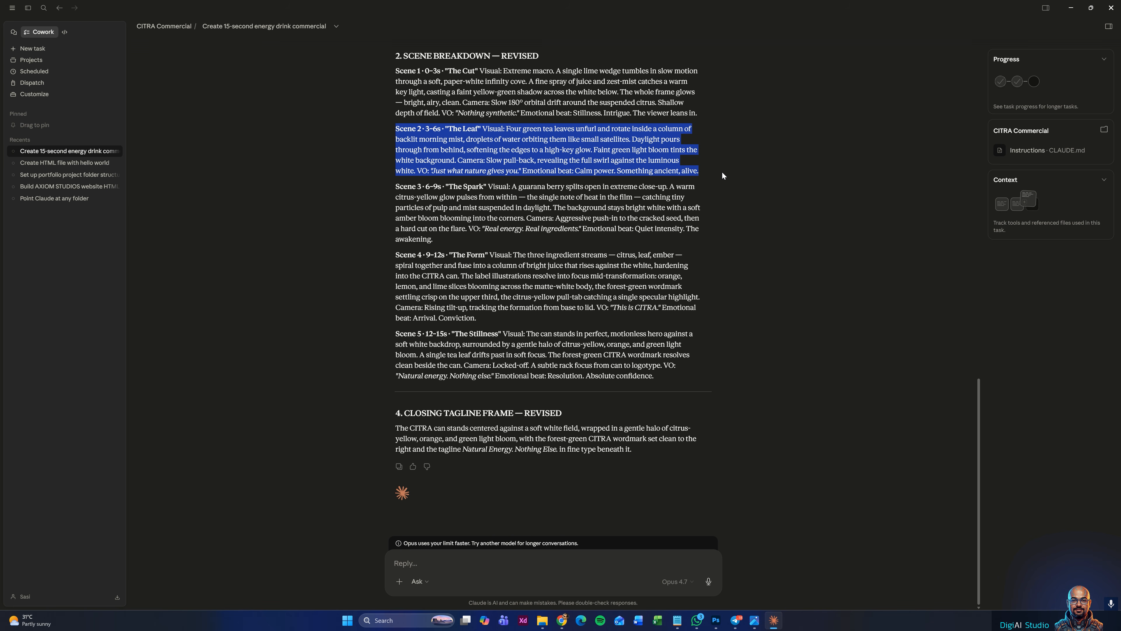
pyautogui.moveTo(396, 186); pyautogui.dragTo(576, 239)
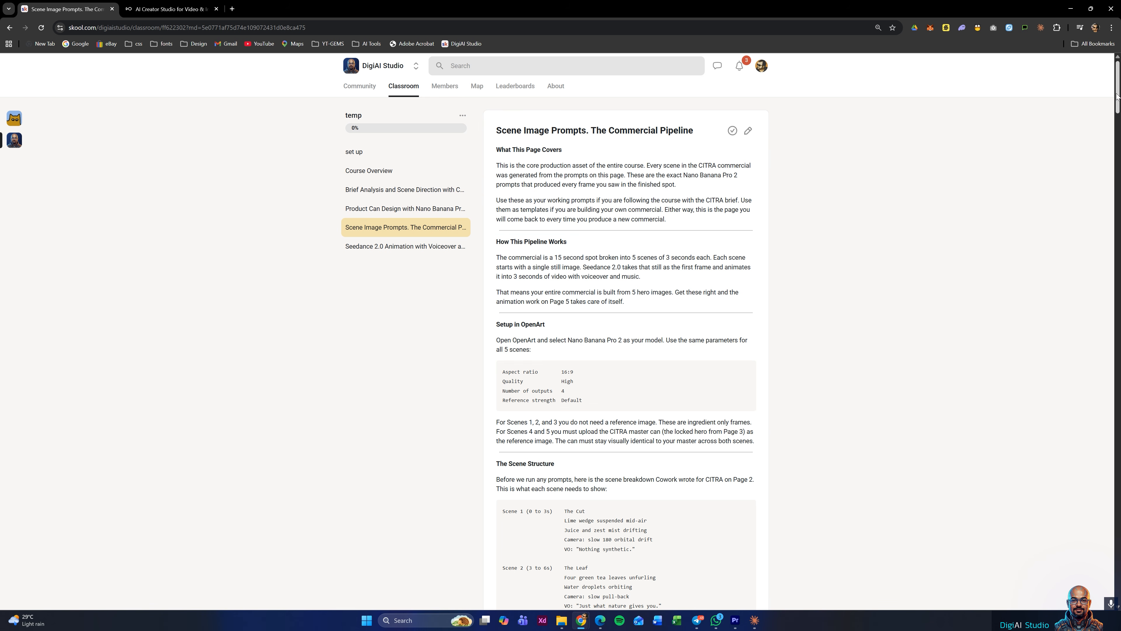
# - Examine the "Let Cowork Write the Scene Prompts" section on the Scene Image Prompts course page, including the Scene 1 JSON reference prompt
pyautogui.scroll(-5, 1118, 110)
pyautogui.scroll(-10, 1118, 110)
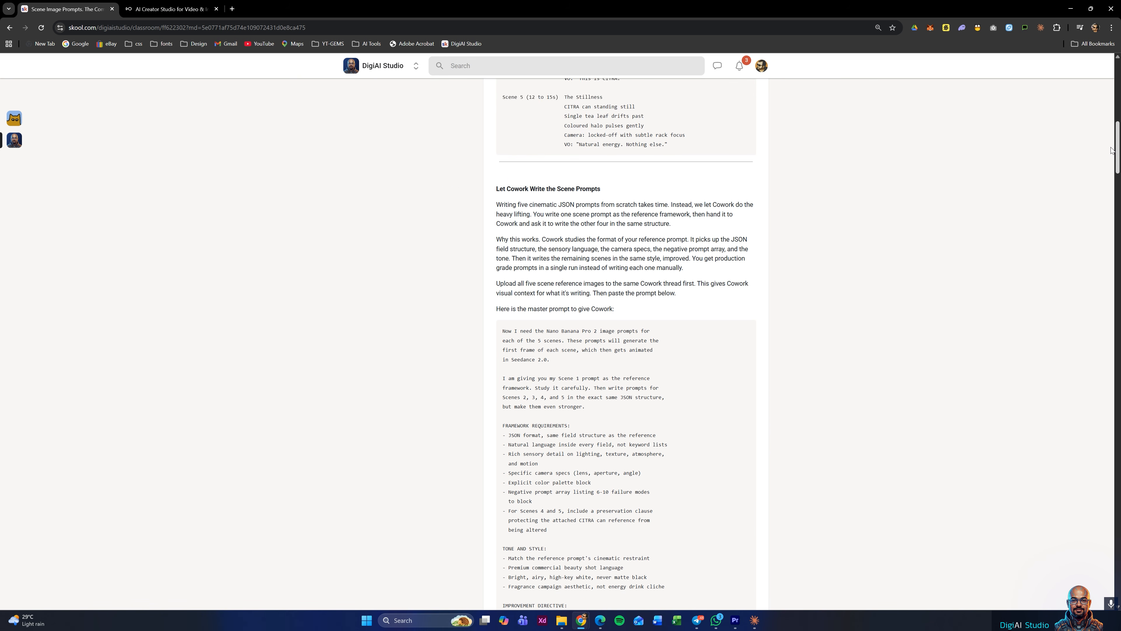
pyautogui.tripleClick(548, 127)
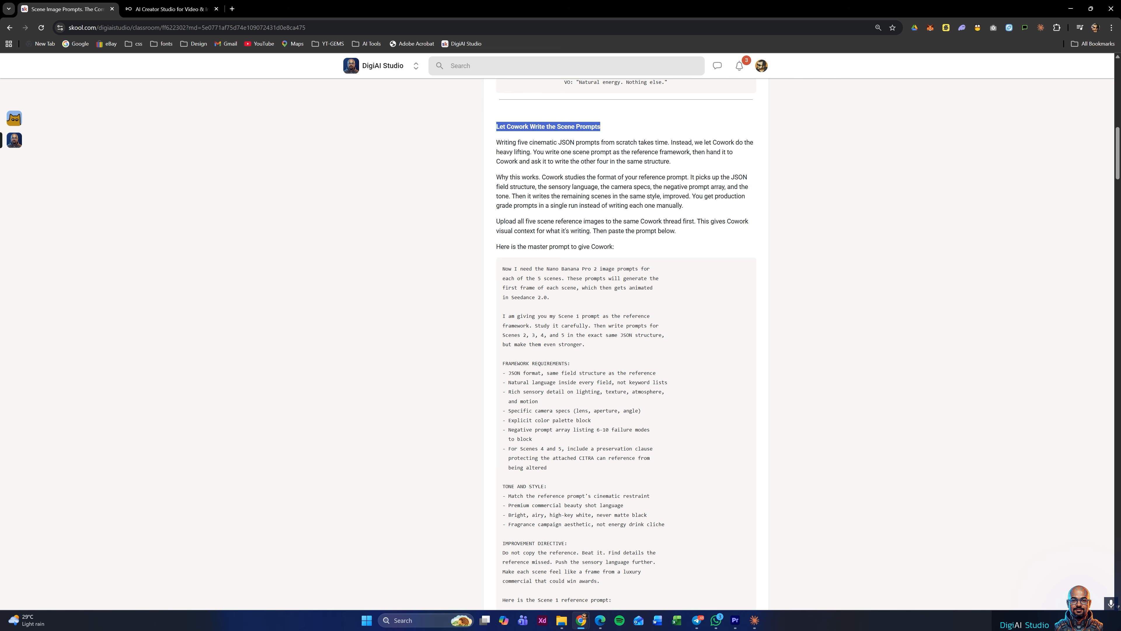
pyautogui.scroll(-10, 503, 113)
pyautogui.click(504, 114)
pyautogui.keyDown('shift'); pyautogui.click(519, 529); pyautogui.keyUp('shift')
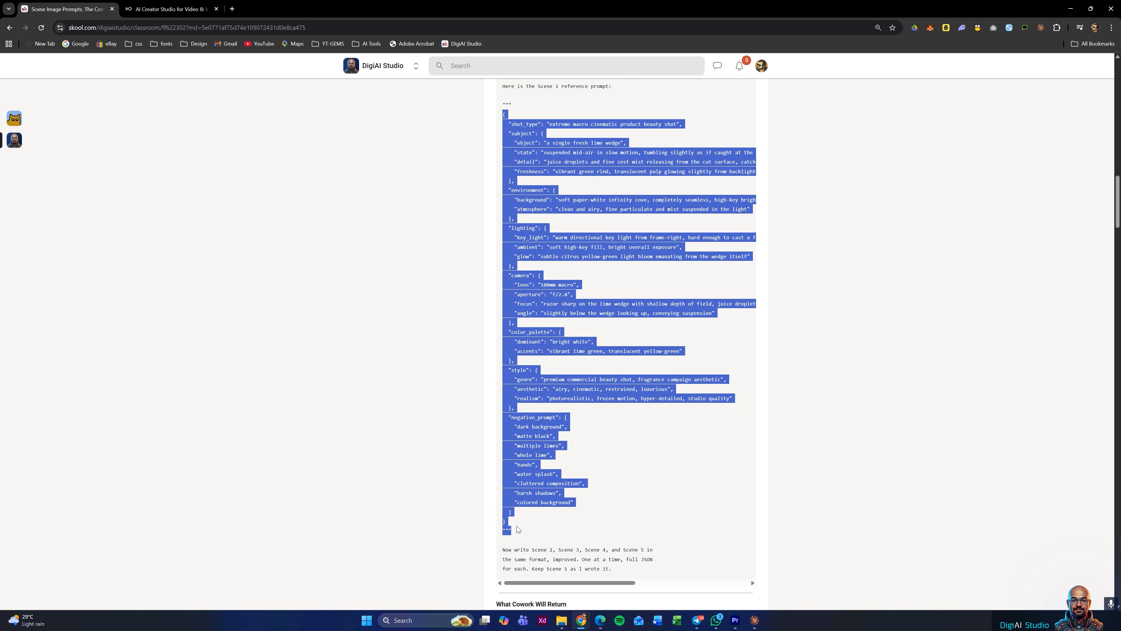
pyautogui.click(606, 567)
pyautogui.scroll(9, 600, 544)
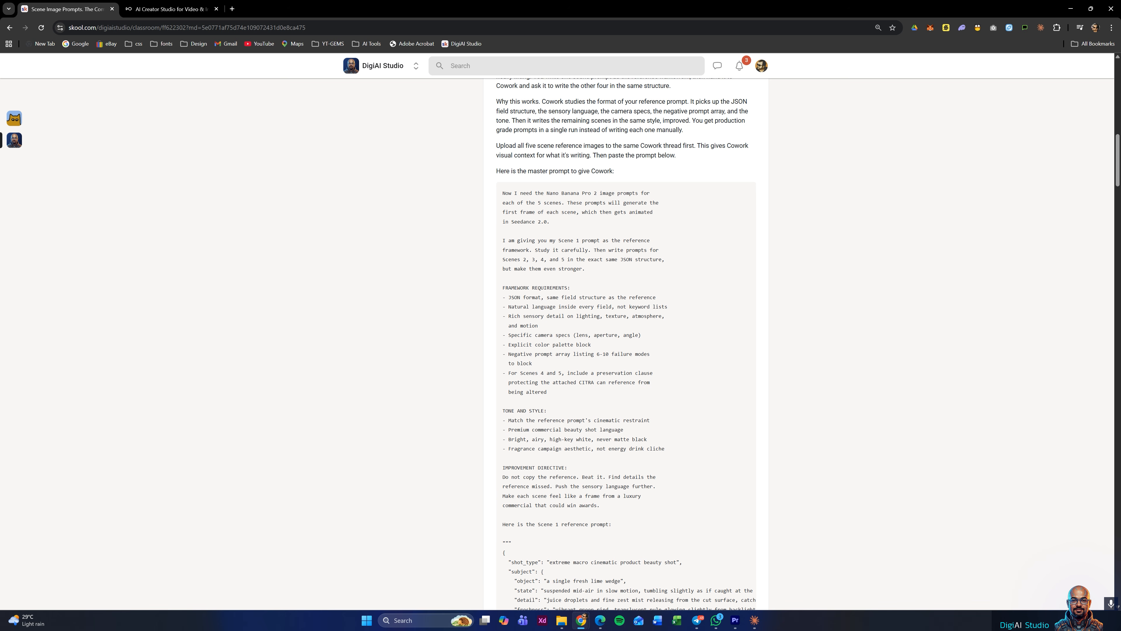
# - Review the master prompt's opening instructions, framework requirements, tone and style, and improvement directive
pyautogui.moveTo(502, 193); pyautogui.dragTo(550, 222)
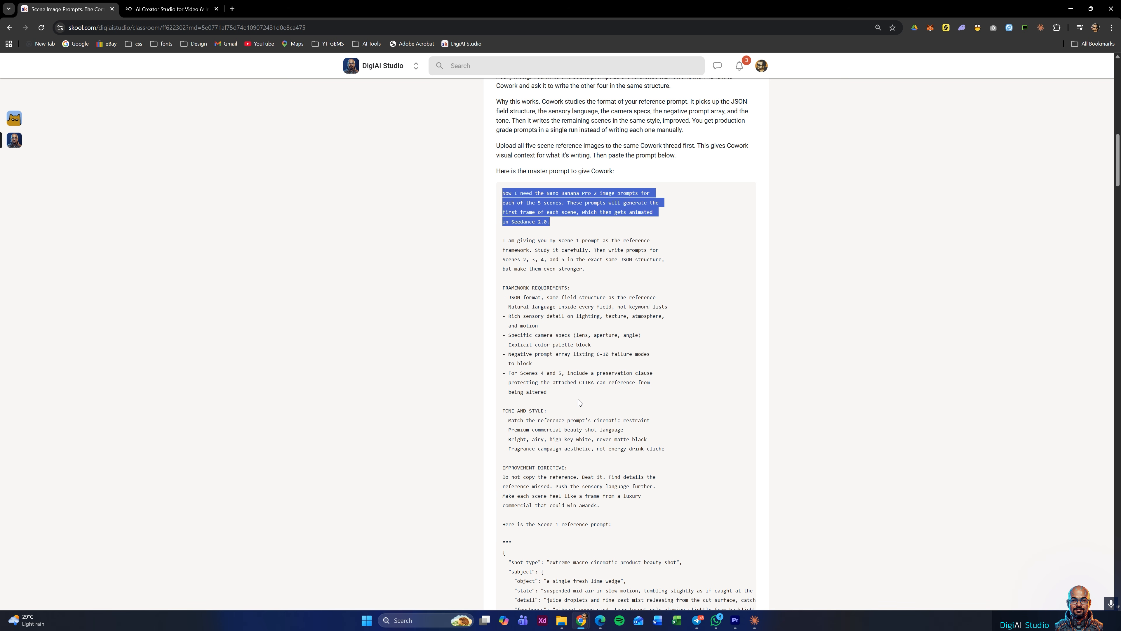
pyautogui.moveTo(502, 240); pyautogui.dragTo(665, 268)
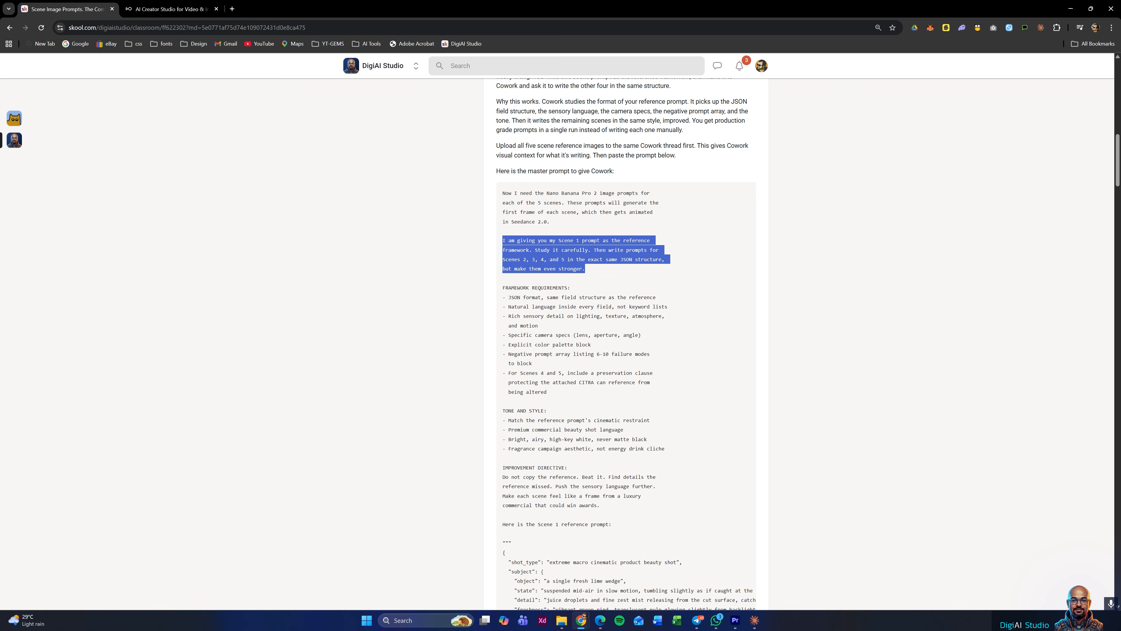
pyautogui.moveTo(502, 287); pyautogui.dragTo(605, 291)
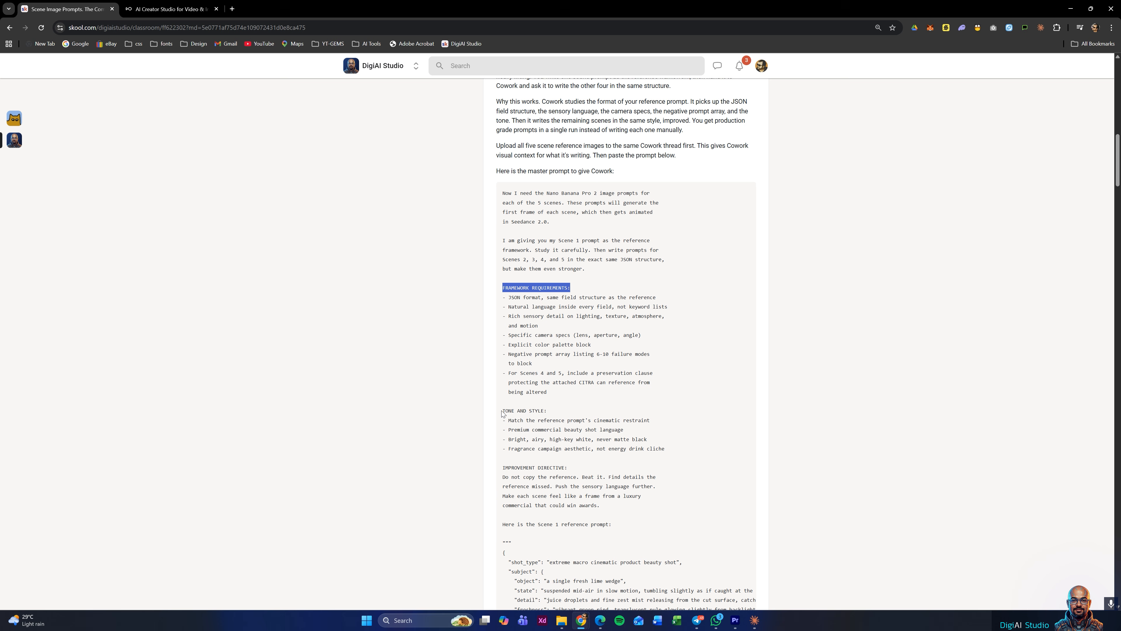
pyautogui.moveTo(503, 411); pyautogui.dragTo(559, 414)
pyautogui.click(505, 469)
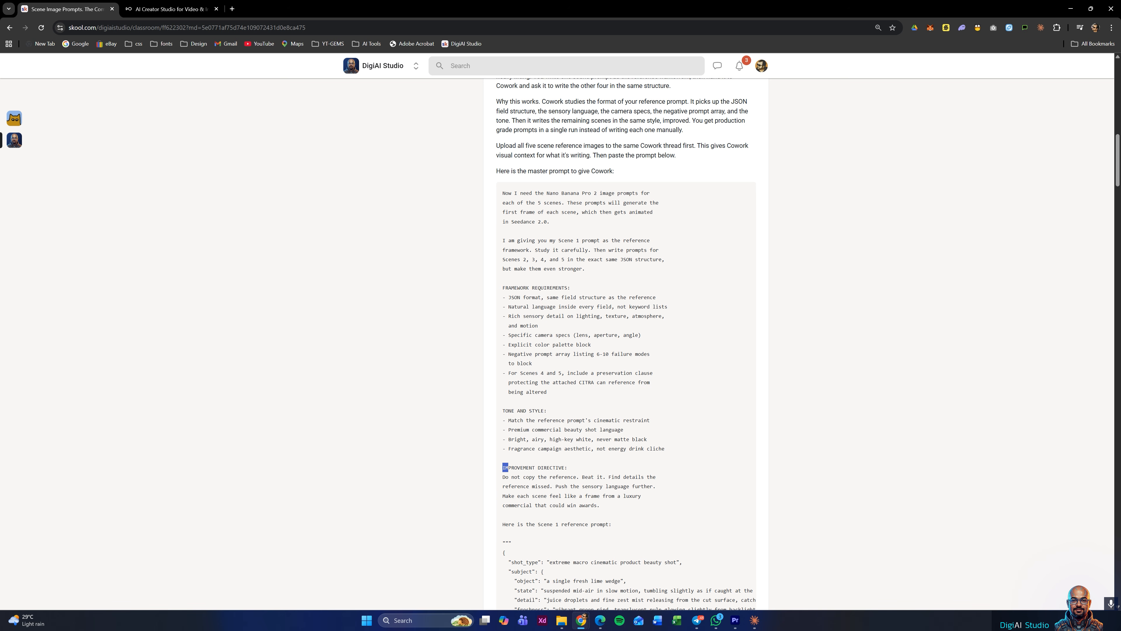
# - Copy the entire master prompt, including the Scene 1 JSON reference, from the course page and submit it in the Claude energy drink commercial task
pyautogui.tripleClick(565, 464)
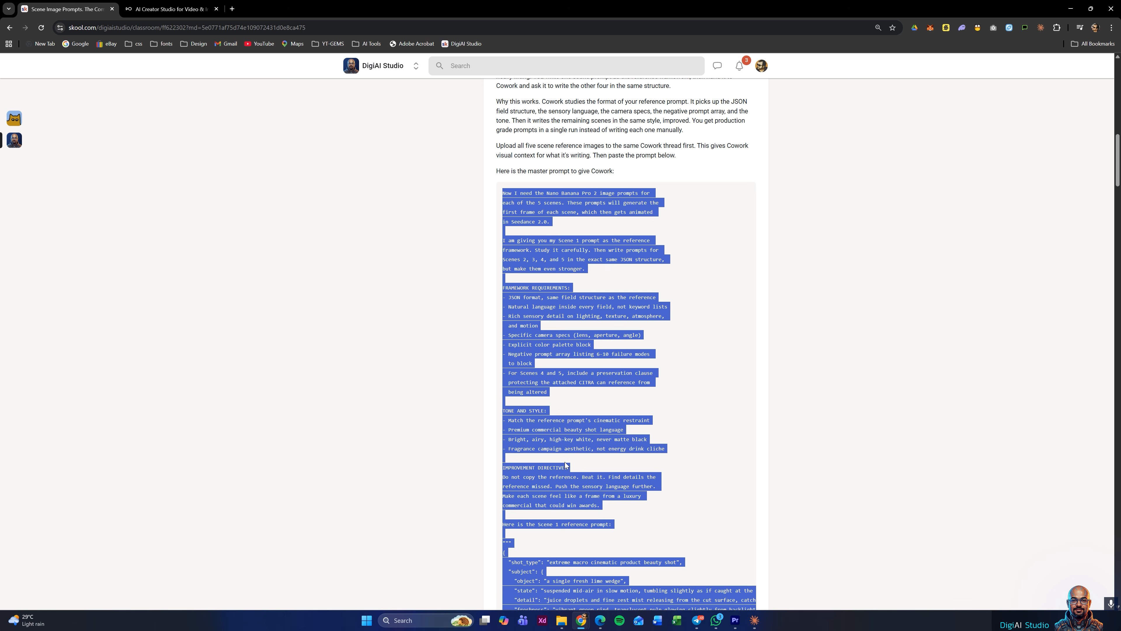
pyautogui.scroll(-3, 745, 398)
pyautogui.scroll(-7, 743, 401)
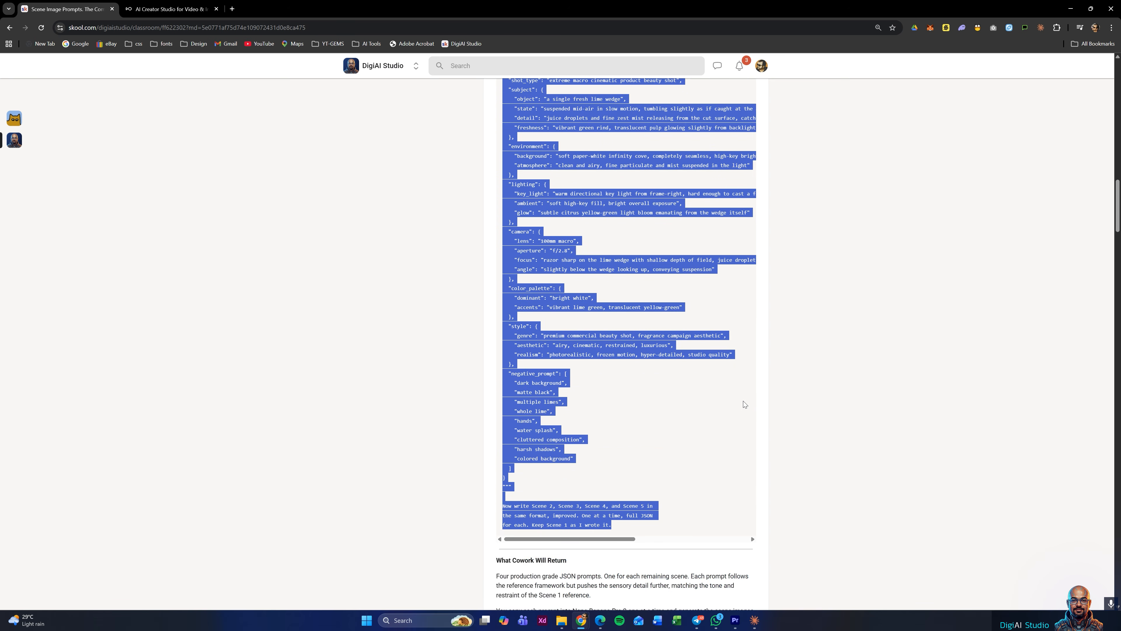
pyautogui.scroll(6, 743, 401)
pyautogui.scroll(8, 743, 401)
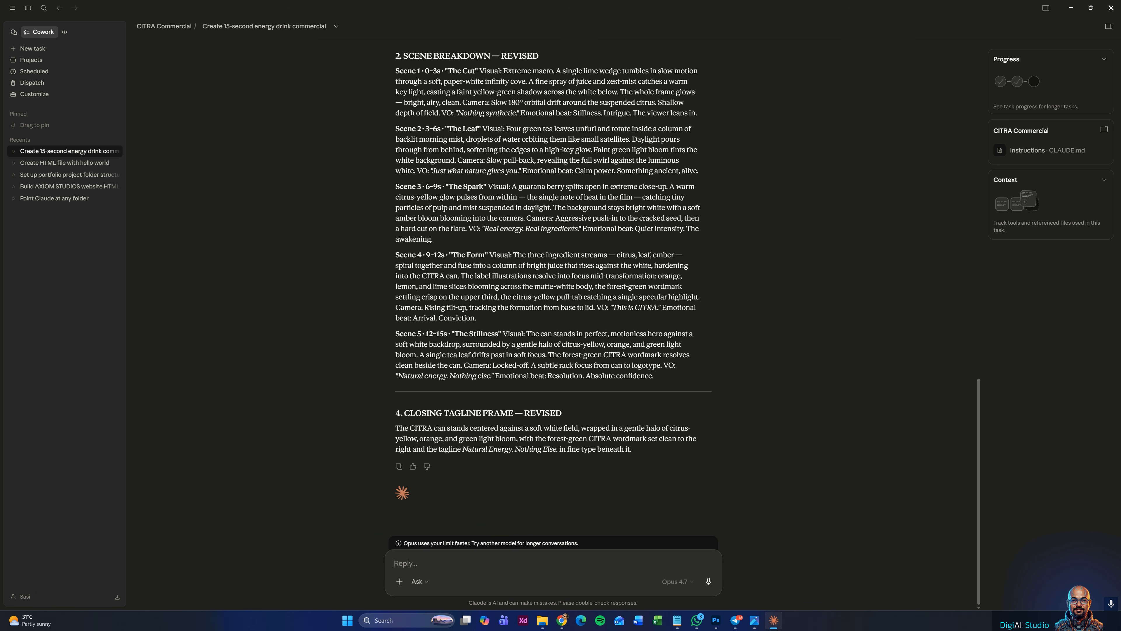
pyautogui.hotkey('ctrl', 'v')
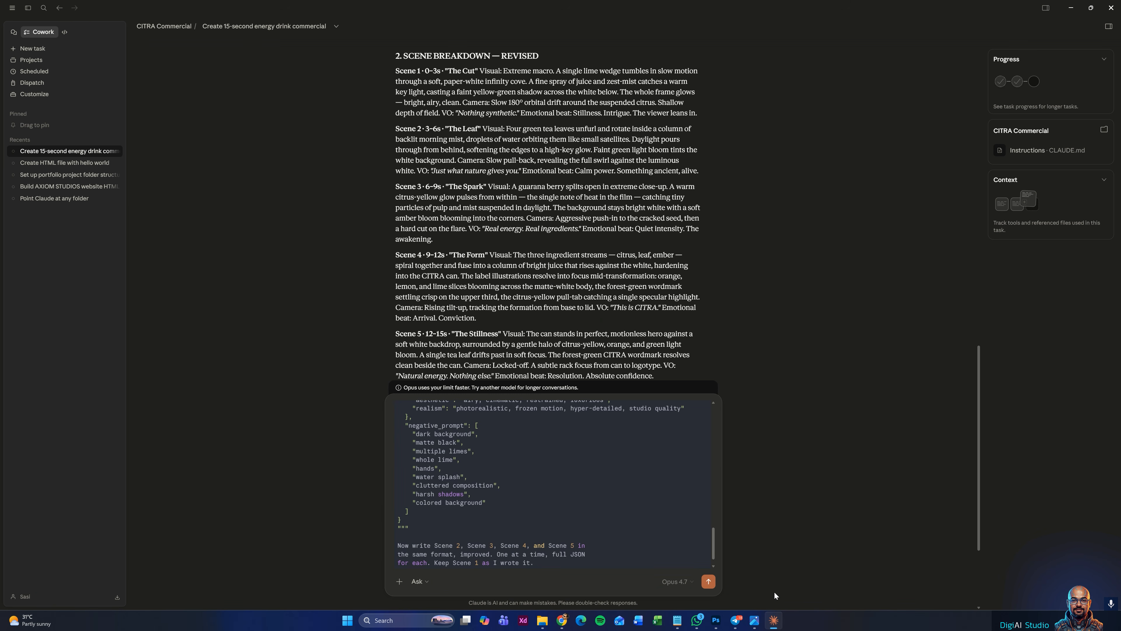
pyautogui.click(708, 582)
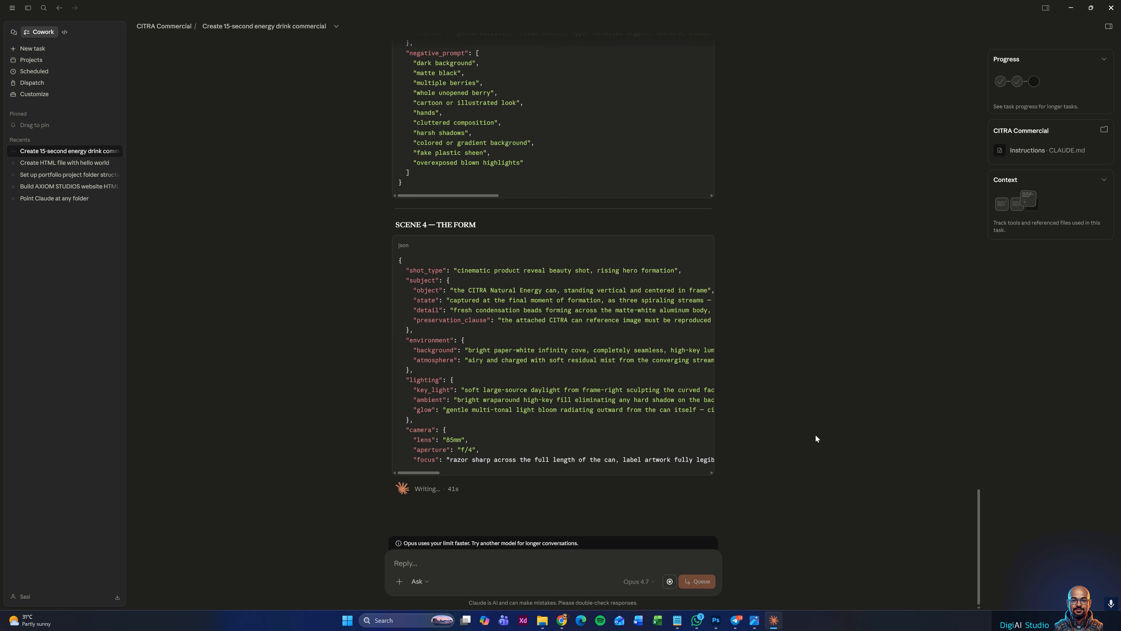
# - Send the follow-up "give me SCENE 1 as well" and copy the resulting Scene 1 "The Cut" JSON prompt
pyautogui.click(459, 552)
pyautogui.write('give me SCENE 1 as well')
pyautogui.press('Return')
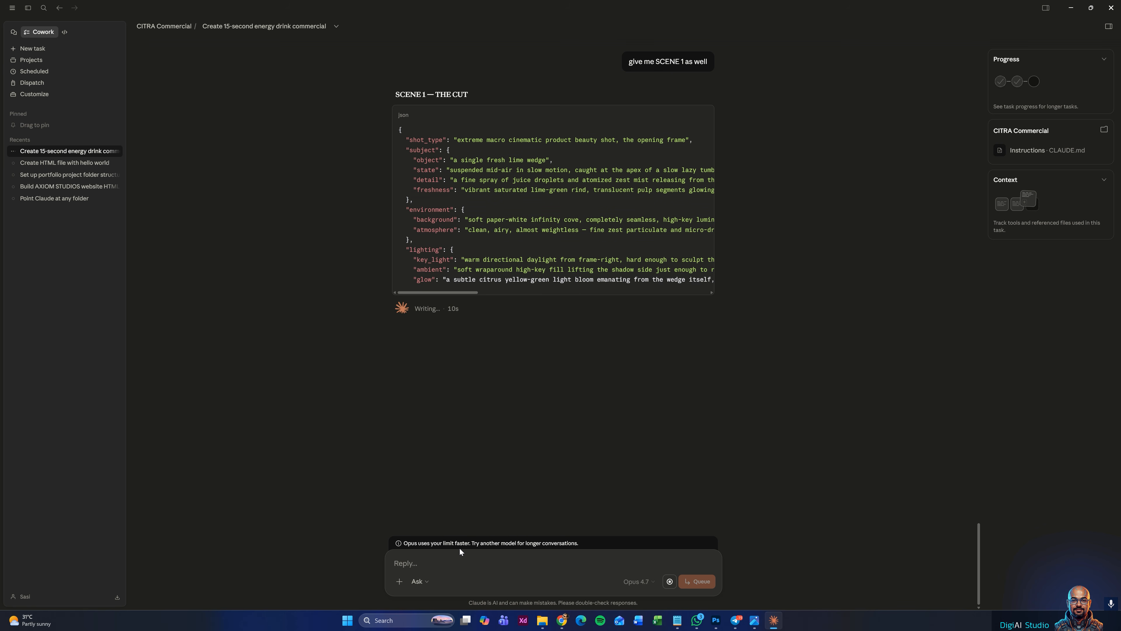
pyautogui.scroll(-3, 531, 391)
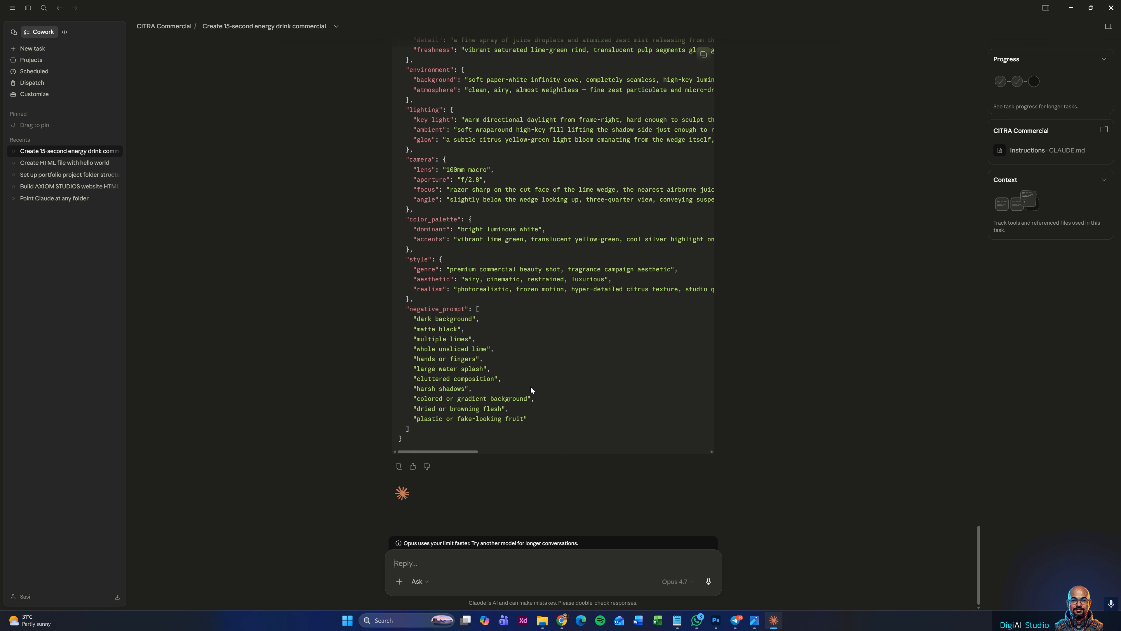
pyautogui.scroll(5, 531, 391)
pyautogui.click(704, 195)
# - Switch to OpenArt's Create Image page and add the angled, front and top CITRA can creations as visual references
pyautogui.click(1071, 8)
pyautogui.click(363, 5)
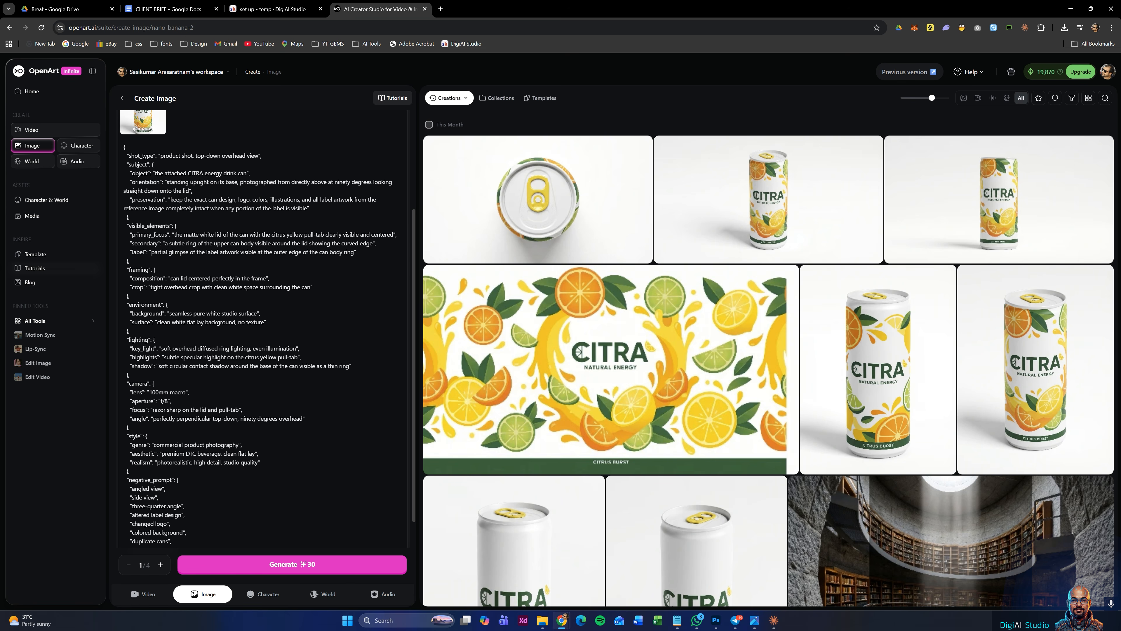
pyautogui.scroll(4, 166, 249)
pyautogui.moveTo(161, 254)
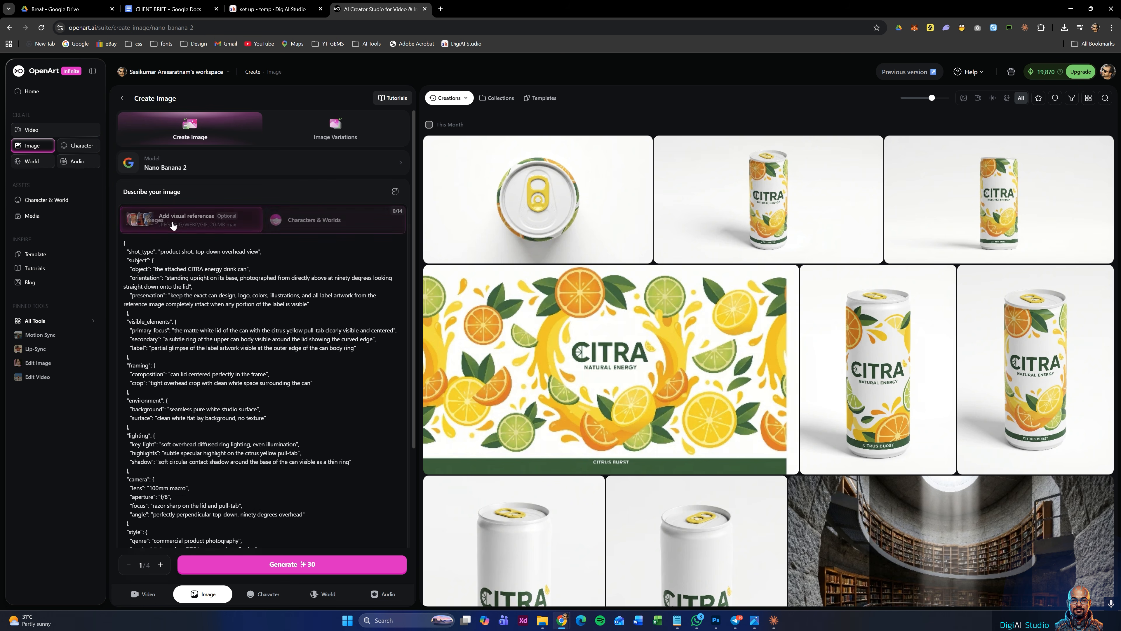
pyautogui.click(190, 218)
pyautogui.click(673, 211)
pyautogui.click(566, 205)
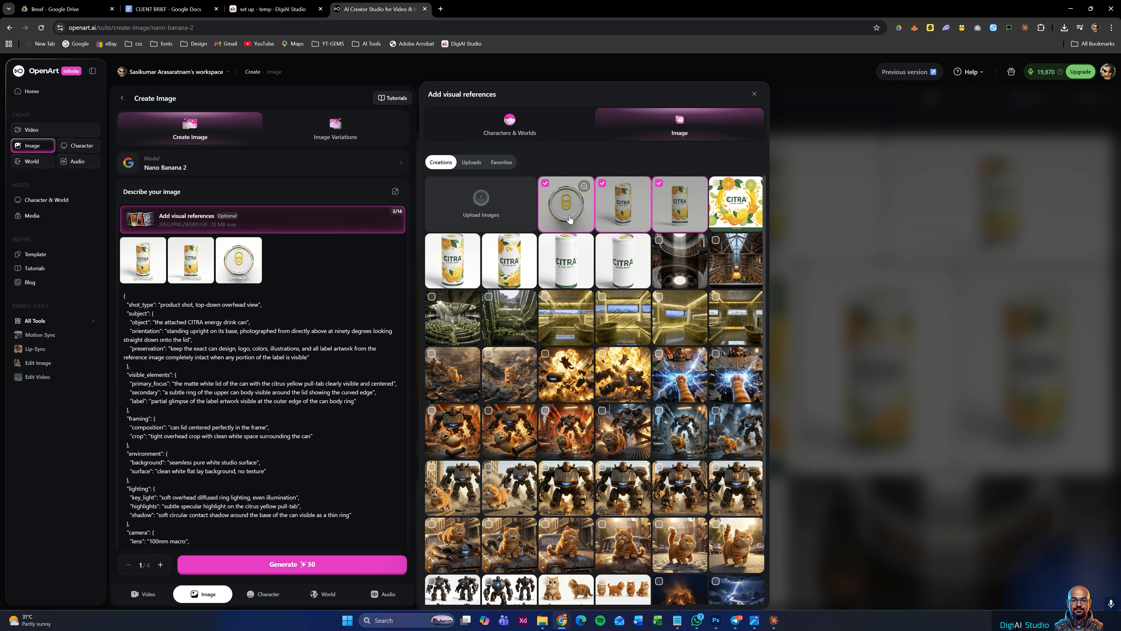
# - Replace the existing image prompt with the copied Scene 1 lime wedge JSON prompt and close the visual references picker
pyautogui.hotkey('ctrl', 'a')
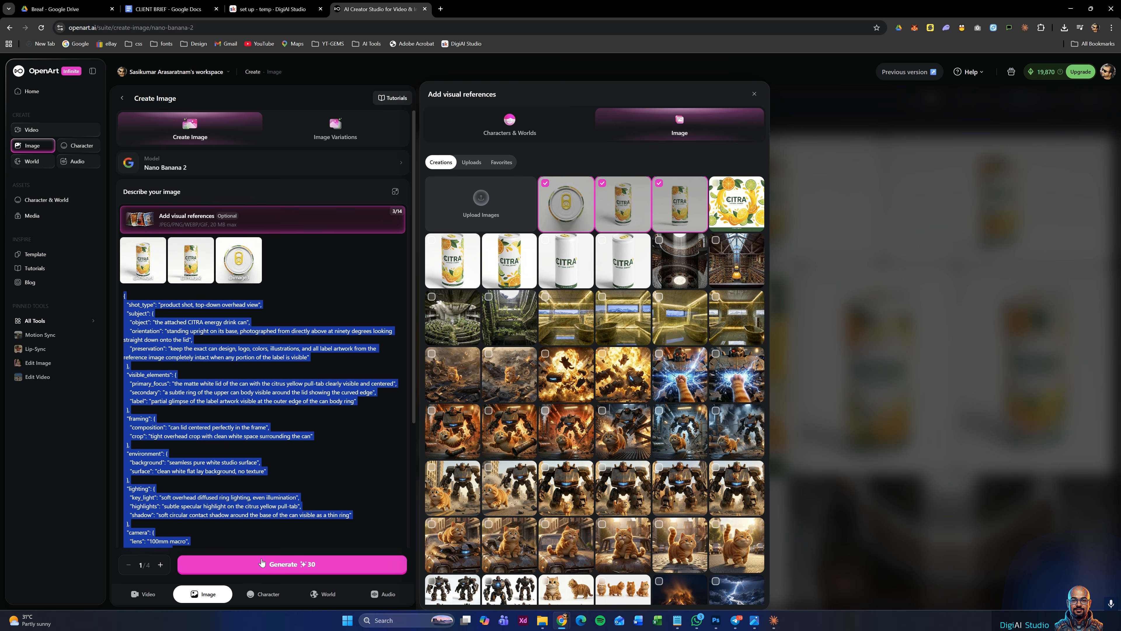
pyautogui.hotkey('ctrl', 'v')
pyautogui.press('Escape')
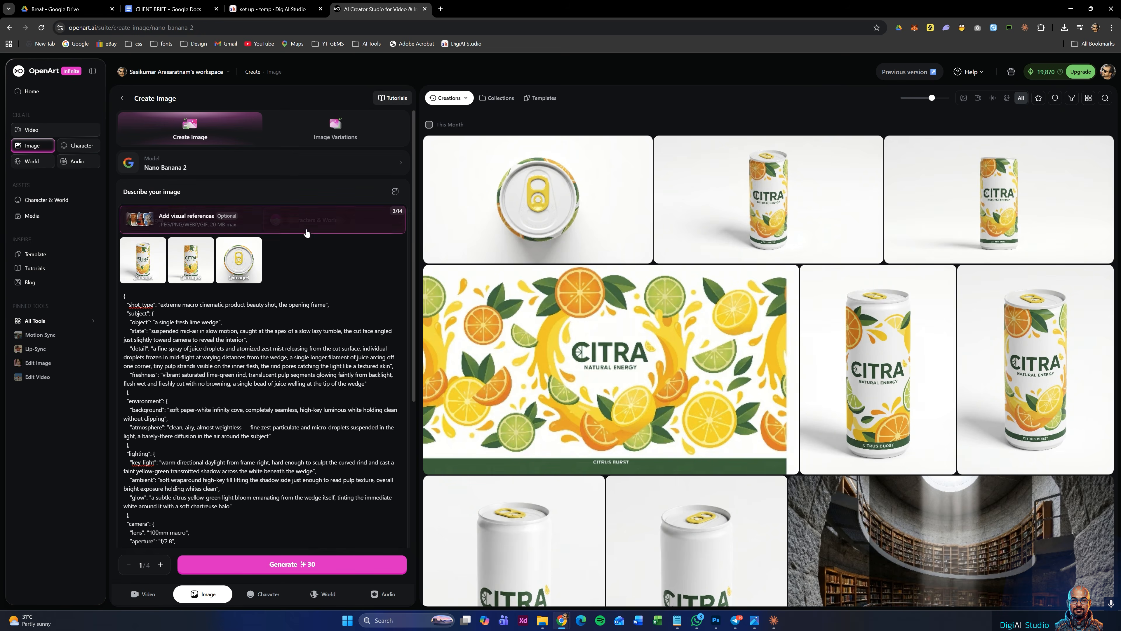
# - Upload Logo.png from the Downloads folder as an additional visual reference
pyautogui.click(264, 220)
pyautogui.click(481, 203)
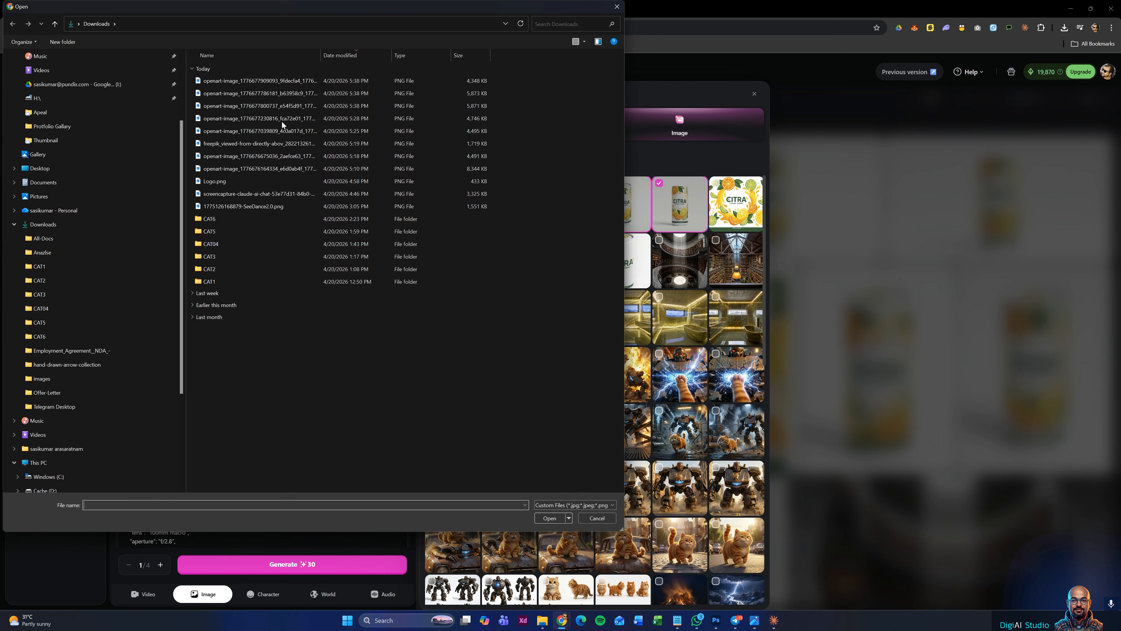
pyautogui.doubleClick(265, 181)
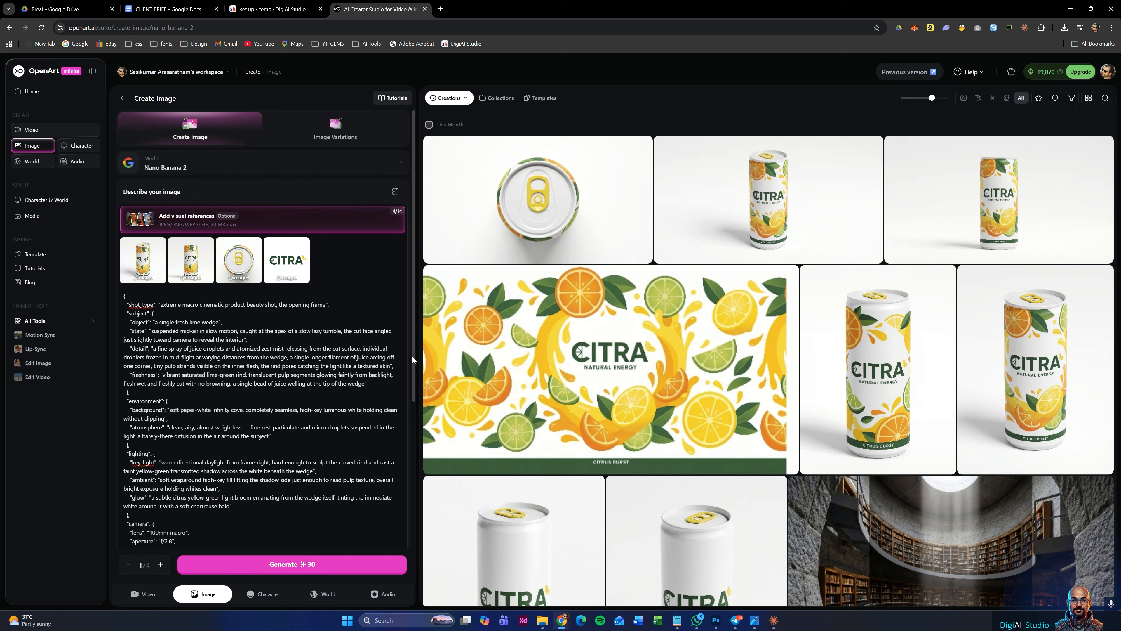
# - Check the output settings for 16:9 aspect ratio and 2K resolution, and generate the Scene 1 image
pyautogui.click(411, 363)
pyautogui.scroll(-5, 265, 353)
pyautogui.click(212, 537)
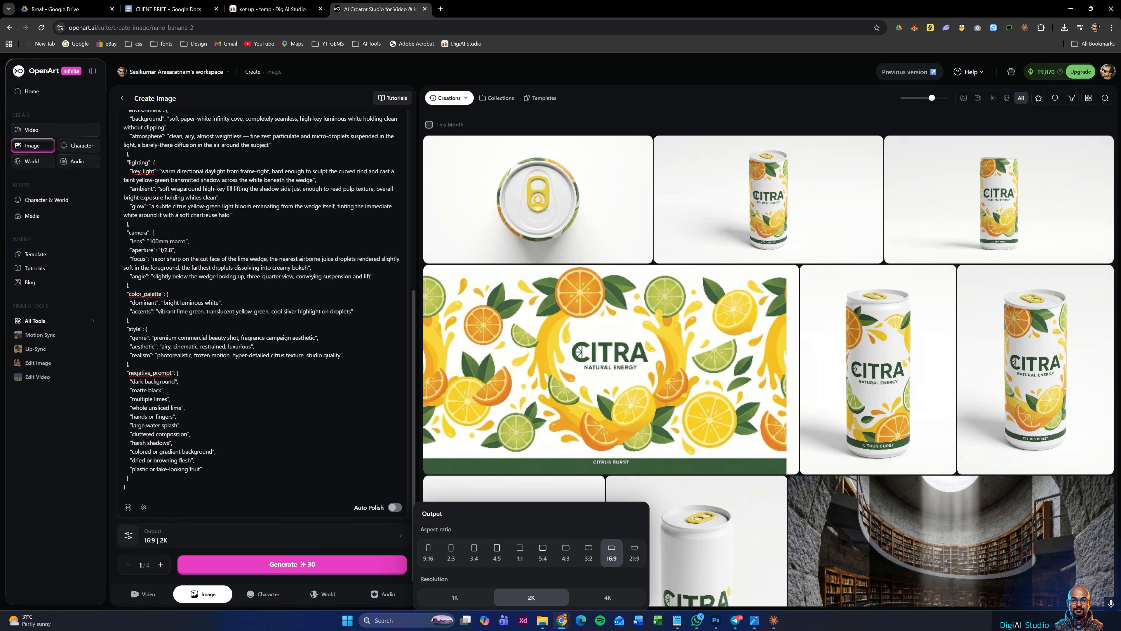
pyautogui.click(292, 564)
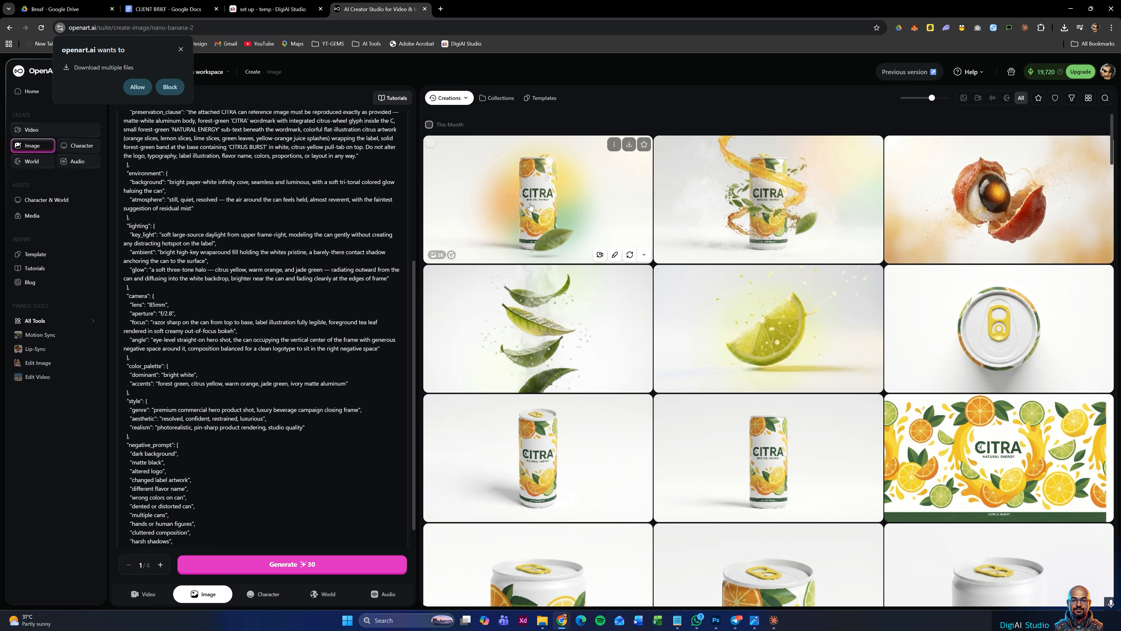
# - Inspect the final can hero frame and the split guarana berry image enlarged, and allow openart.ai to download multiple files
pyautogui.click(532, 207)
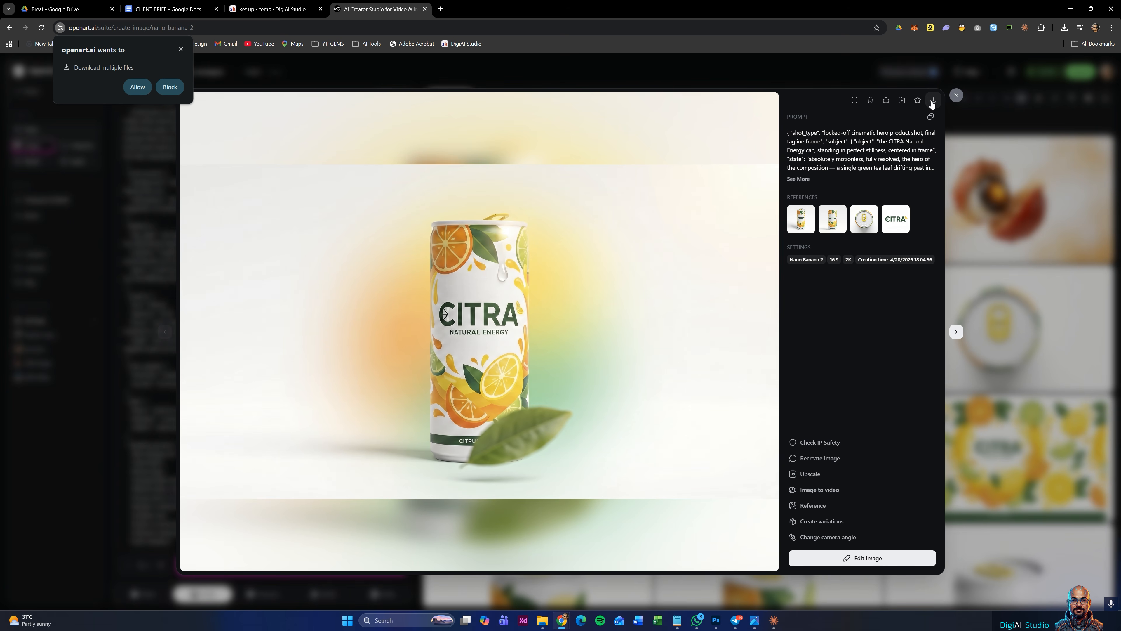
pyautogui.click(754, 57)
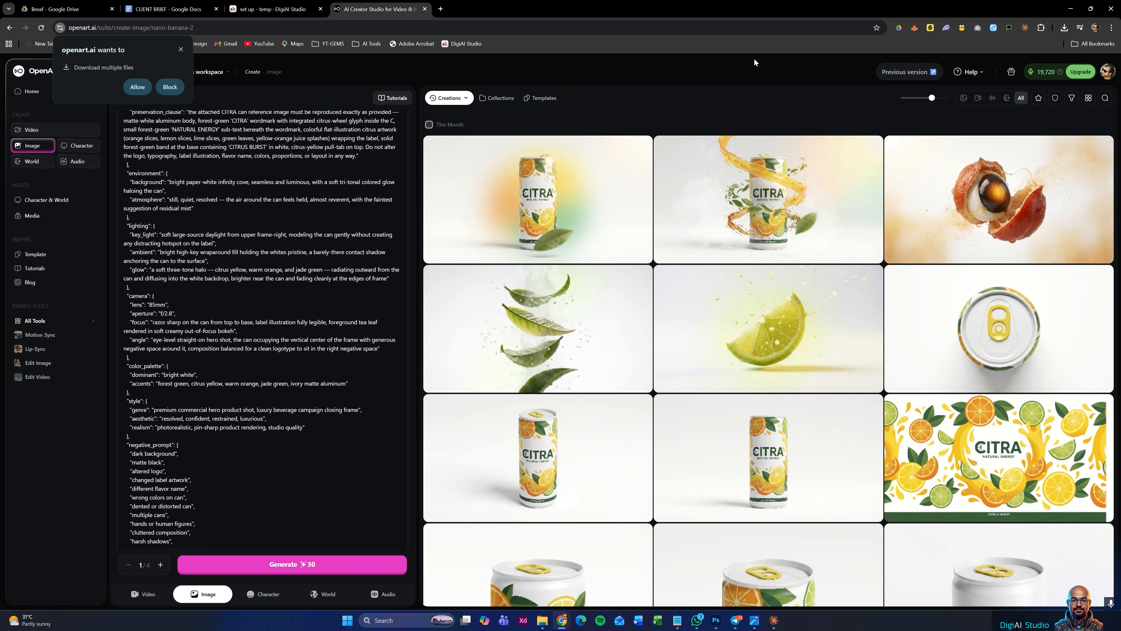
pyautogui.click(994, 199)
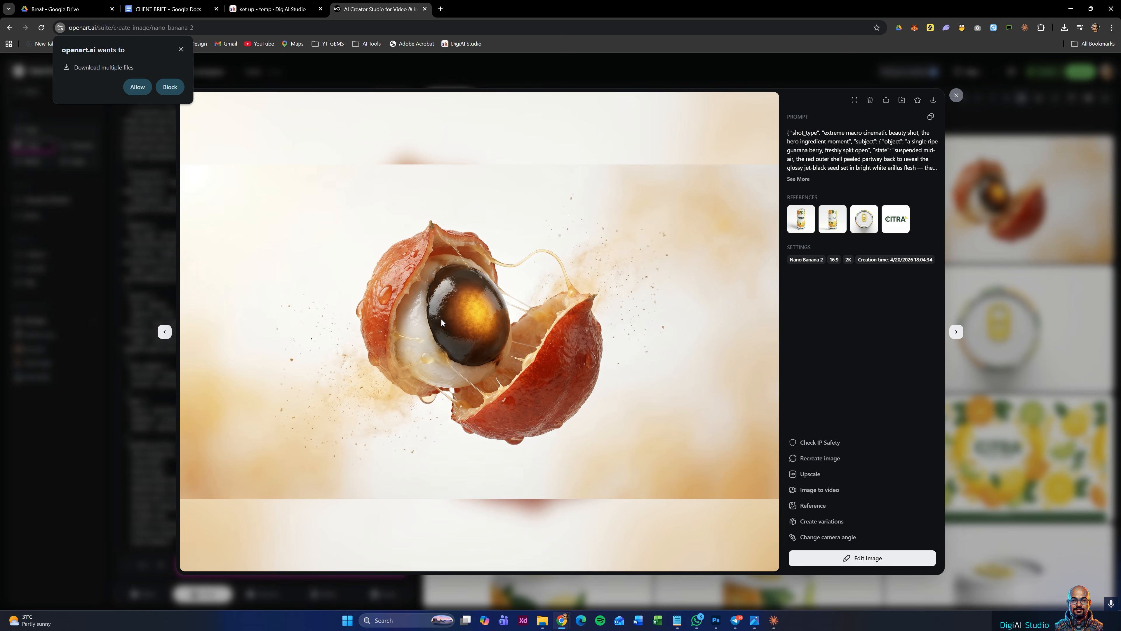
pyautogui.press('Escape')
pyautogui.click(137, 86)
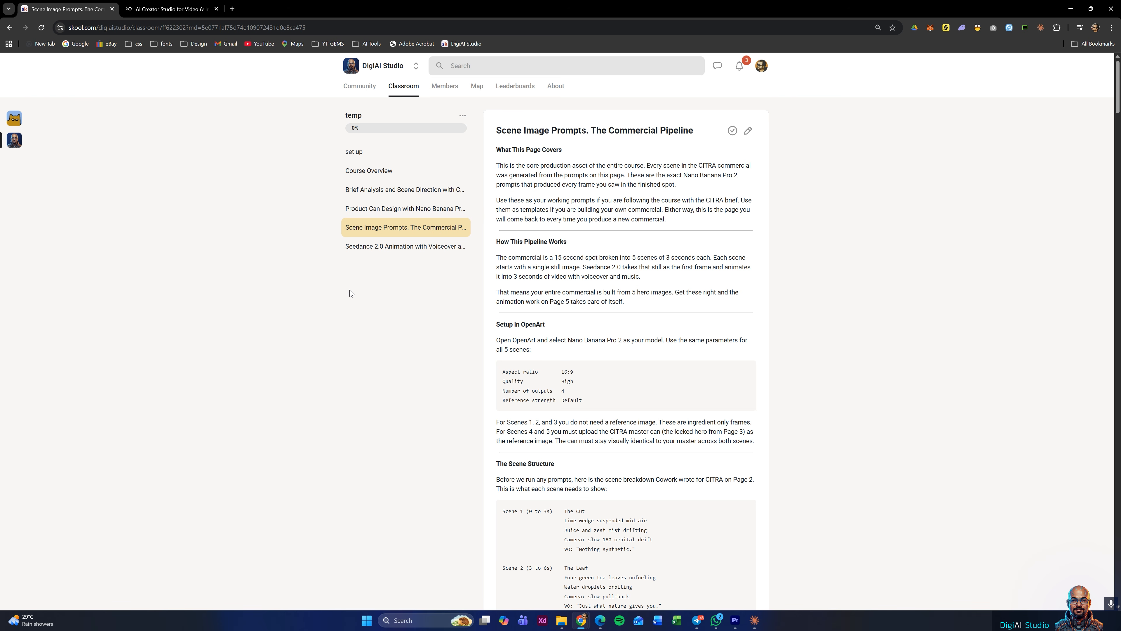
# - Open the Seedance 2.0 Animation with Voiceover and Music lesson and read the opening paragraphs of its Cowork prompt
pyautogui.click(394, 254)
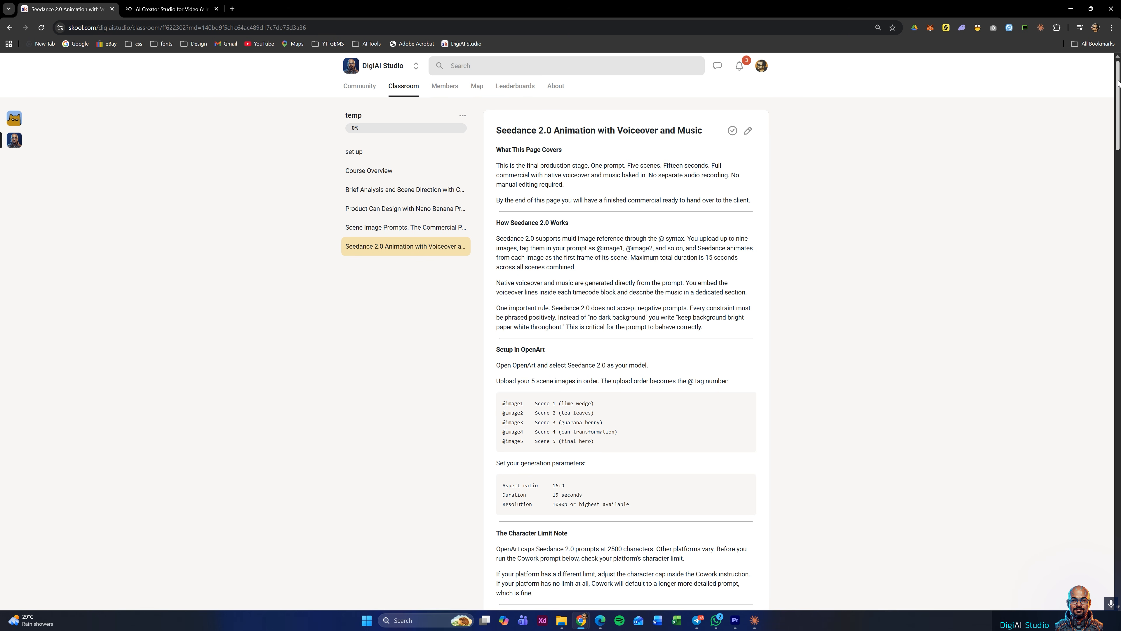
pyautogui.moveTo(1117, 87); pyautogui.dragTo(1117, 162)
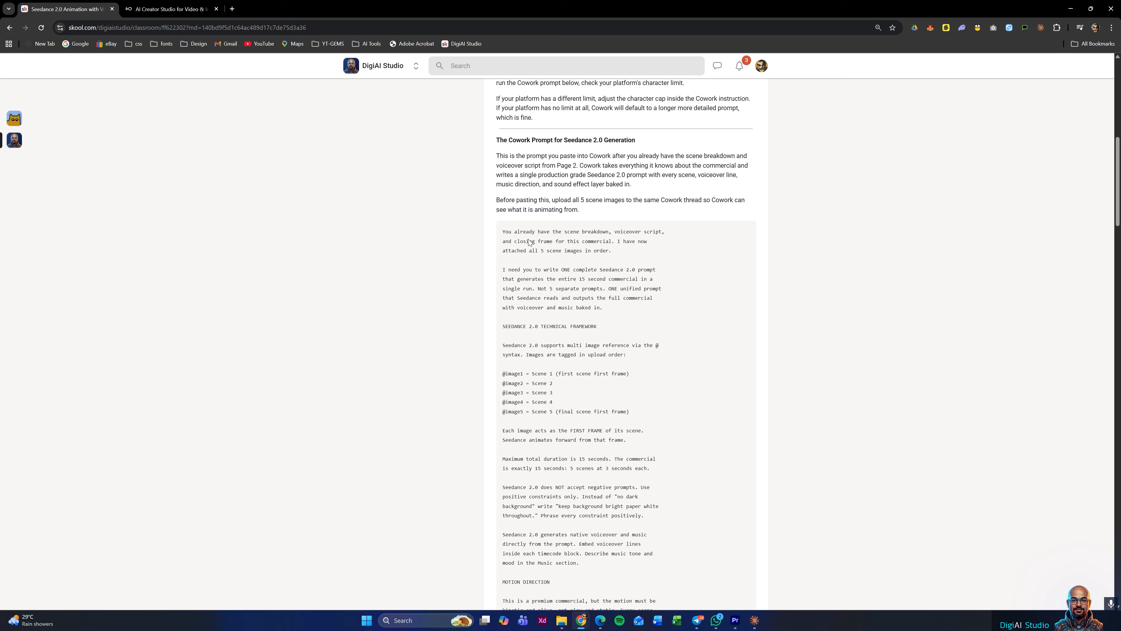
pyautogui.moveTo(503, 231); pyautogui.dragTo(613, 408)
pyautogui.scroll(-1, 613, 409)
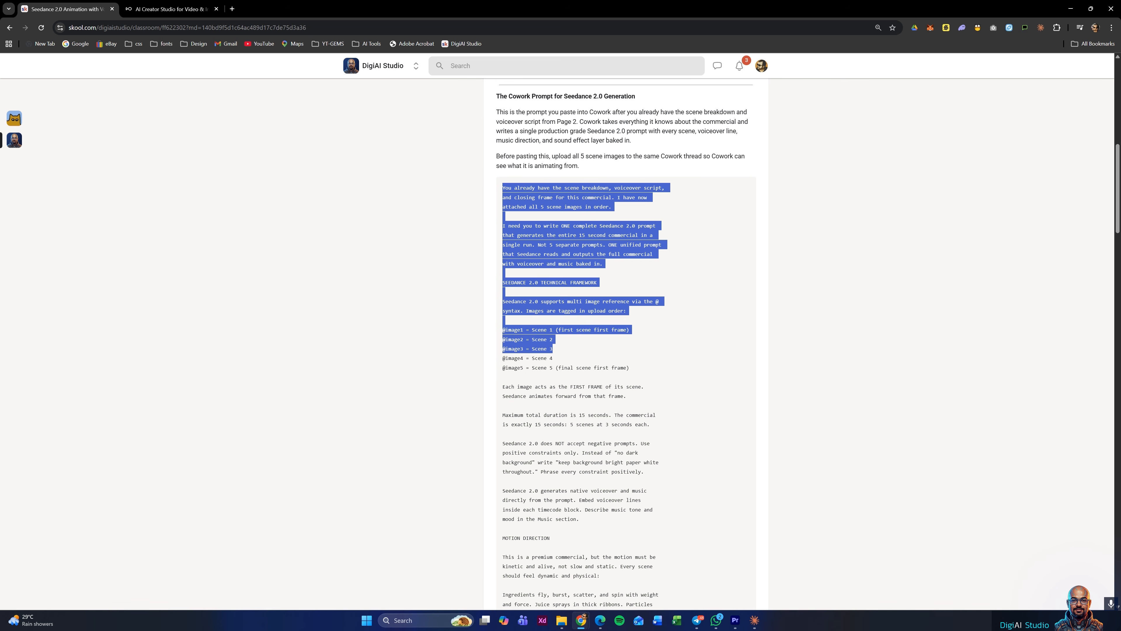
pyautogui.click(559, 214)
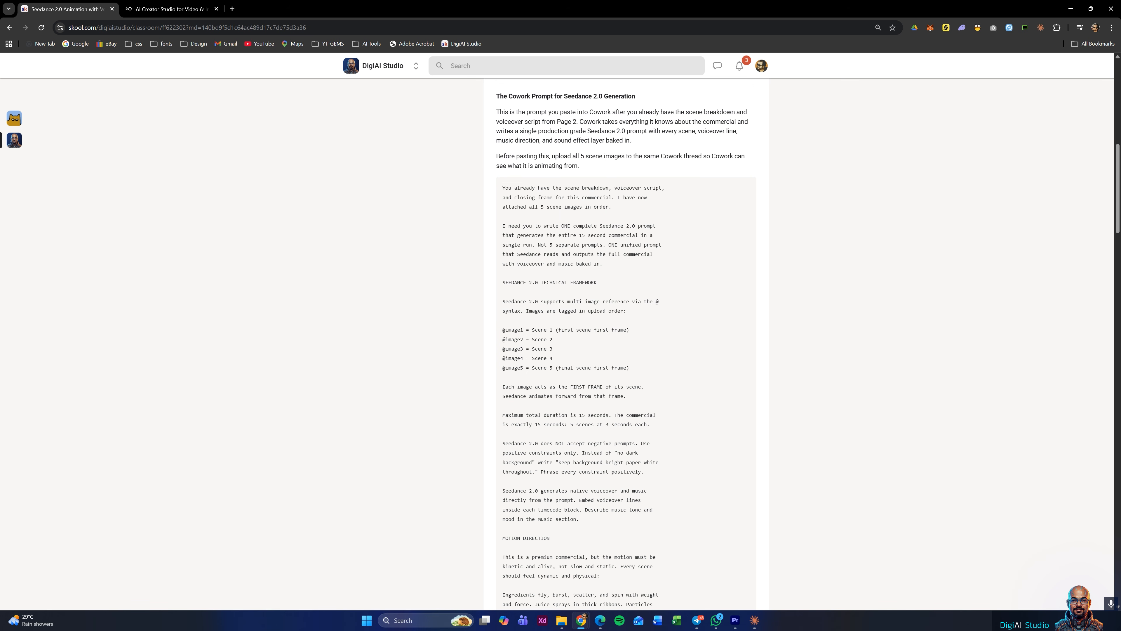
pyautogui.moveTo(503, 187); pyautogui.dragTo(641, 207)
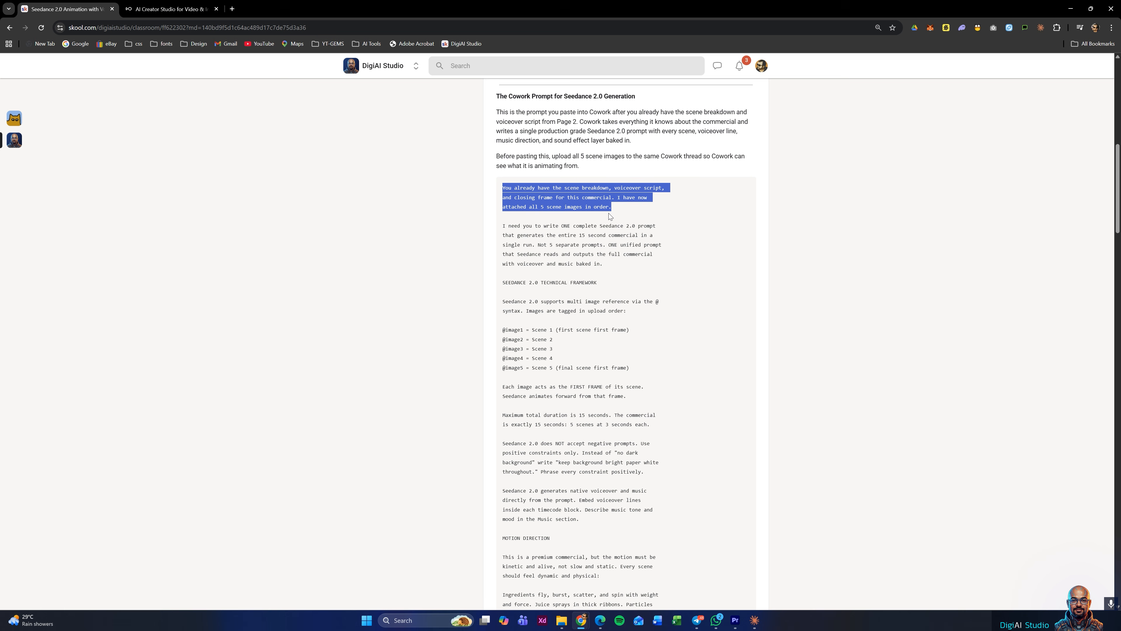
pyautogui.moveTo(502, 225); pyautogui.dragTo(620, 274)
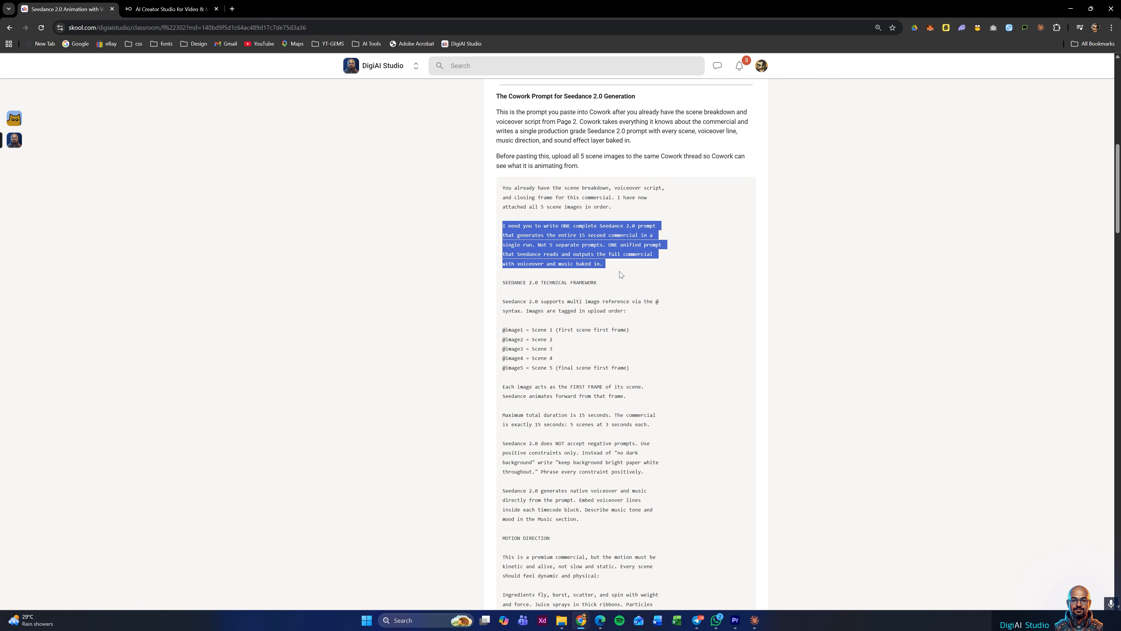
pyautogui.click(619, 273)
pyautogui.scroll(-2, 616, 270)
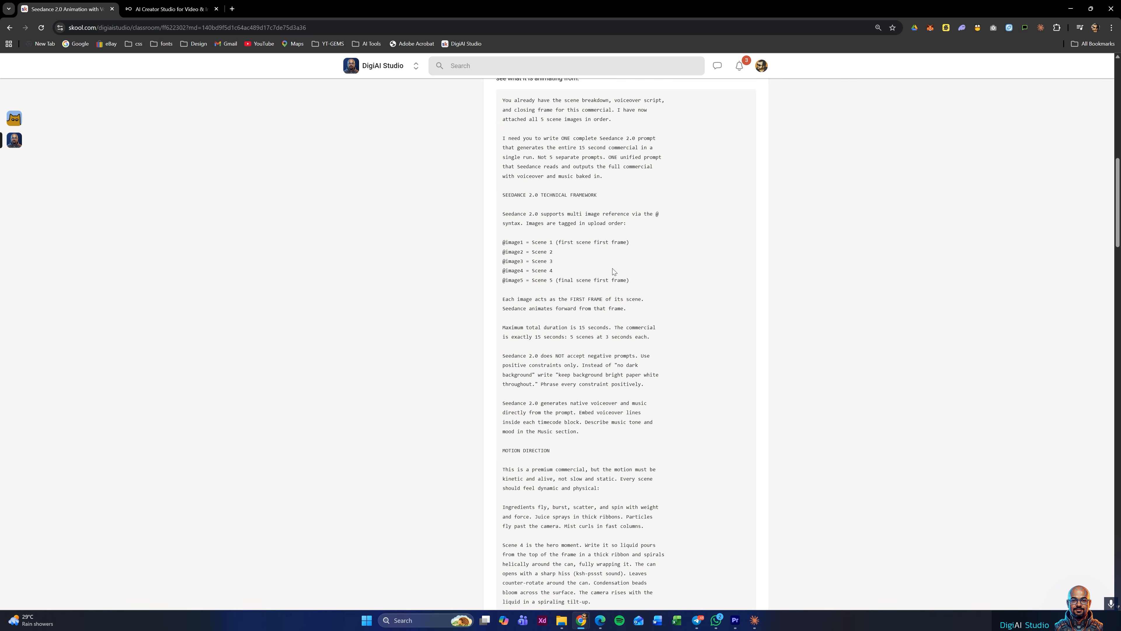
pyautogui.moveTo(503, 242); pyautogui.dragTo(555, 280)
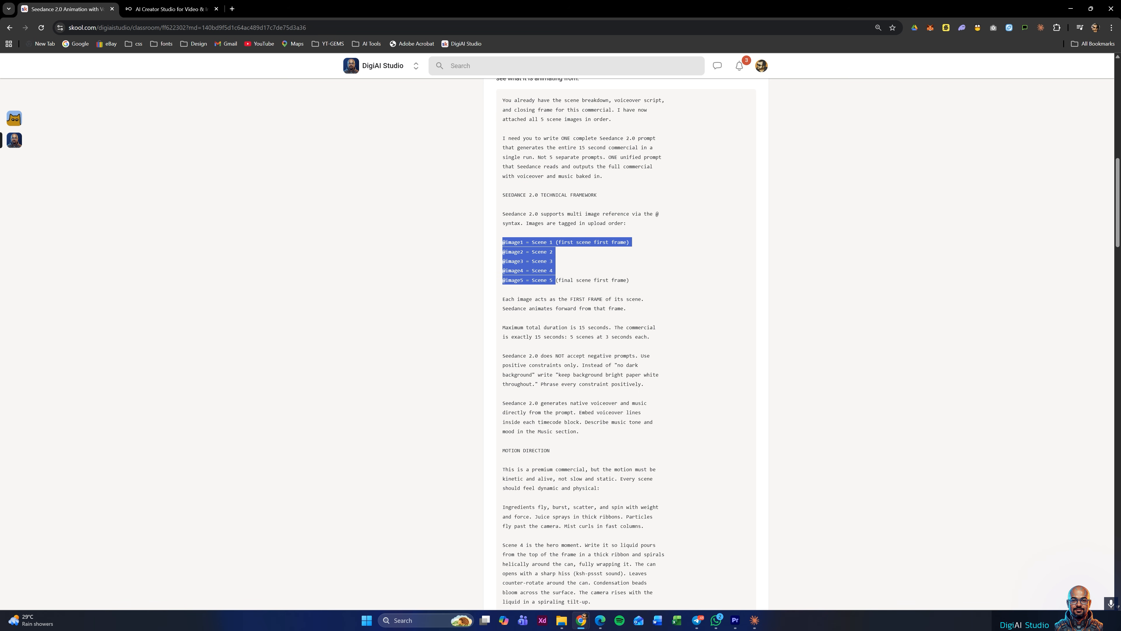
pyautogui.tripleClick(556, 280)
pyautogui.click(556, 281)
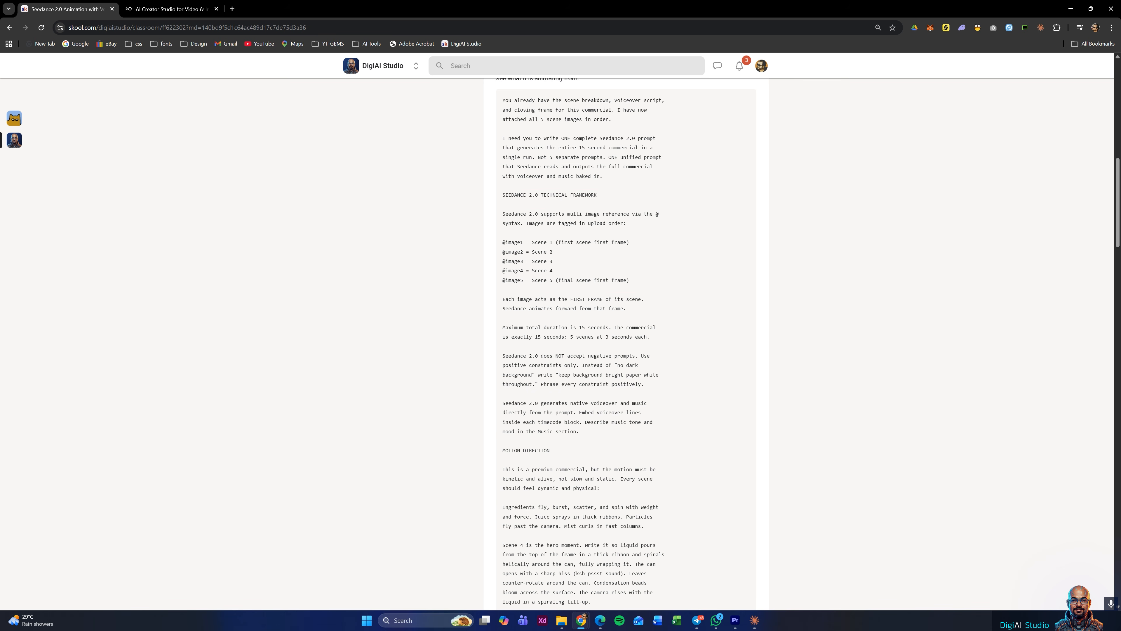
pyautogui.moveTo(524, 242)
pyautogui.mouseDown()
pyautogui.moveTo(502, 242)
pyautogui.moveTo(552, 242)
pyautogui.moveTo(541, 252)
pyautogui.mouseUp()
pyautogui.click(514, 242)
pyautogui.click(541, 252)
pyautogui.scroll(-2, 569, 404)
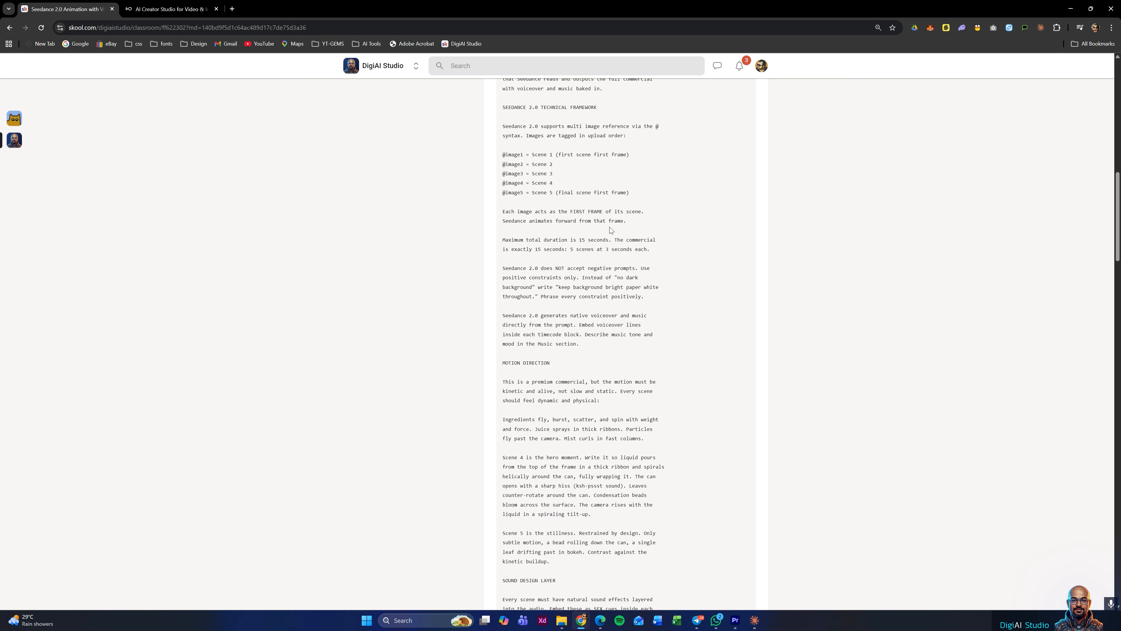
pyautogui.scroll(-3, 610, 227)
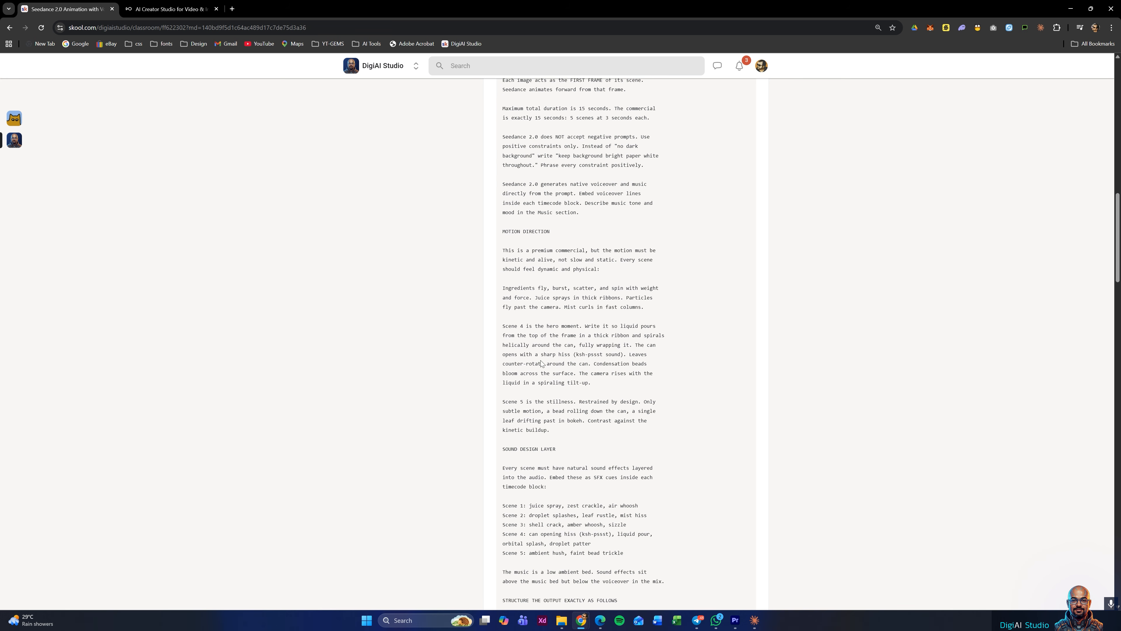
# - Review the prompt's motion direction, sound design layer and required output structure, including duration and aspect ratio
pyautogui.scroll(-1, 543, 363)
pyautogui.moveTo(505, 188); pyautogui.dragTo(532, 187)
pyautogui.scroll(-1, 532, 187)
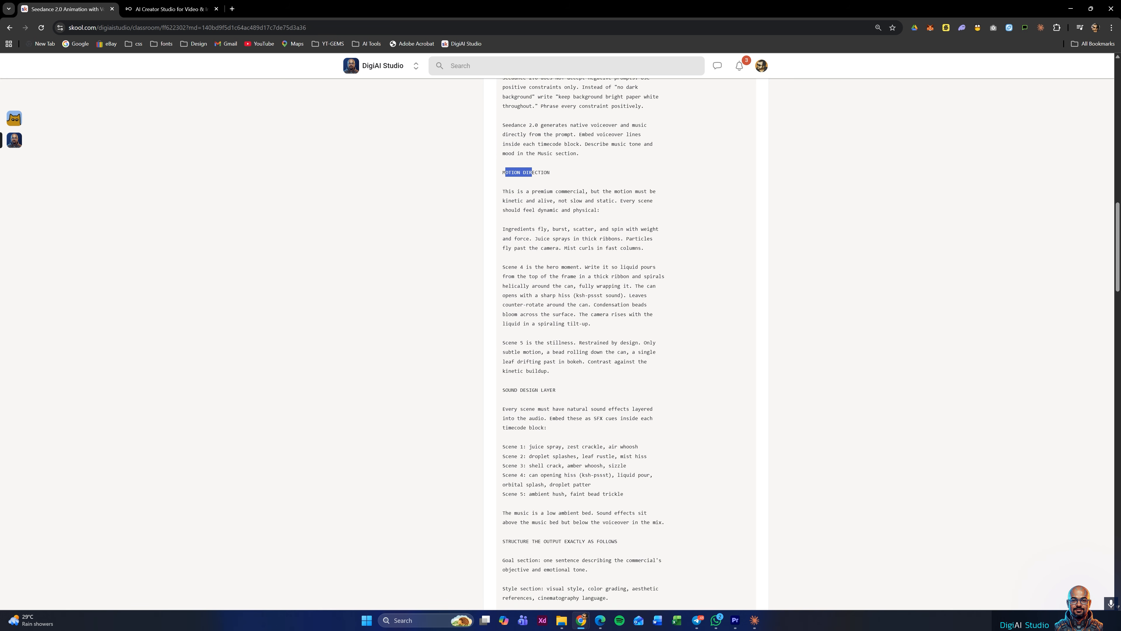
pyautogui.scroll(-1, 533, 177)
pyautogui.moveTo(503, 317); pyautogui.dragTo(556, 318)
pyautogui.scroll(-2, 599, 416)
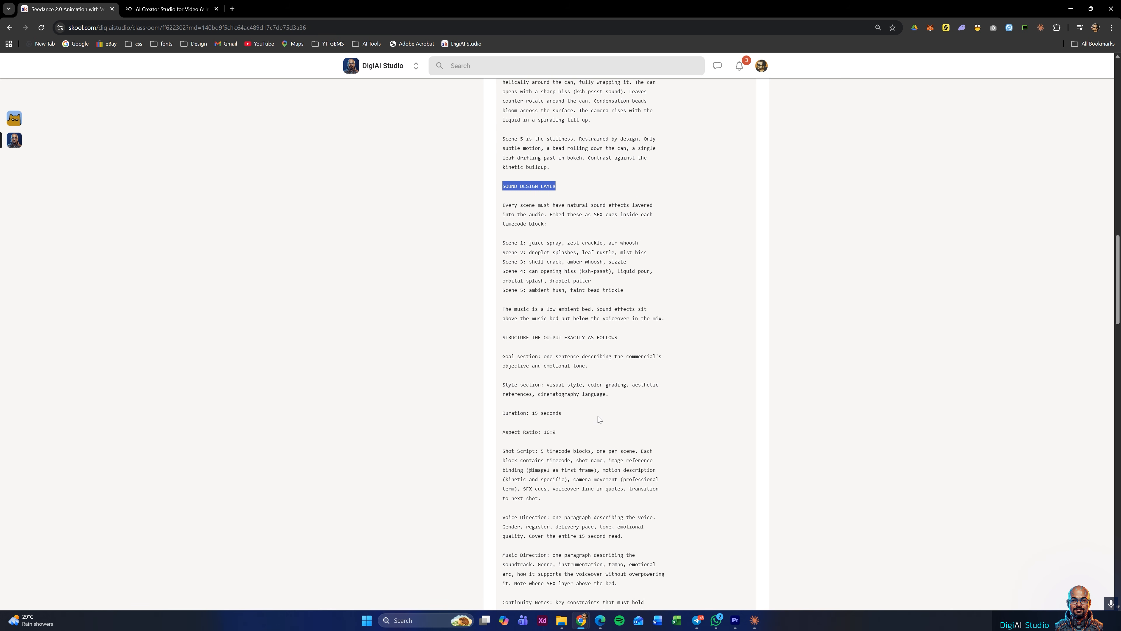
pyautogui.scroll(-1, 600, 418)
pyautogui.moveTo(511, 389); pyautogui.dragTo(559, 389)
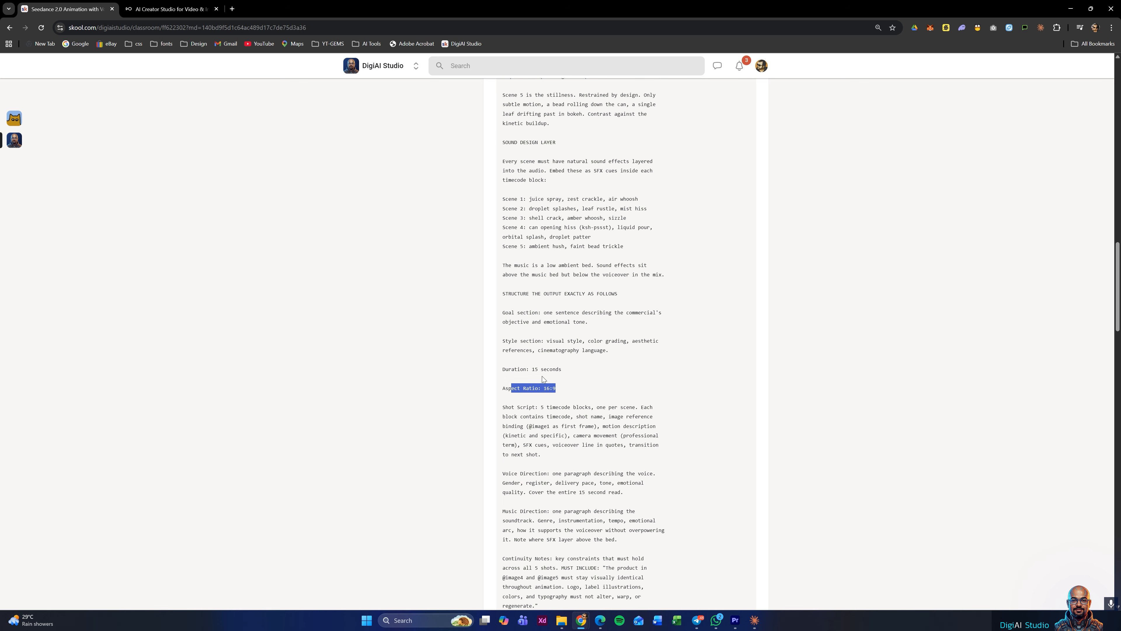
pyautogui.click(538, 367)
pyautogui.moveTo(520, 294); pyautogui.dragTo(561, 294)
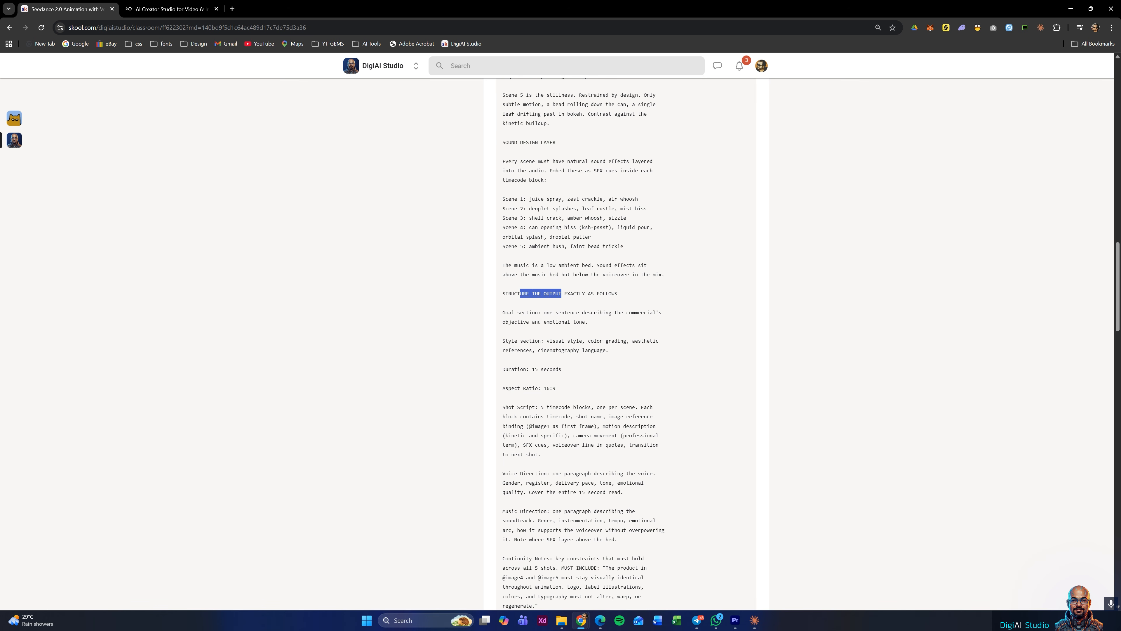
# - Read the prompt's character limit constraint for Seedance 2.0 in OpenArt
pyautogui.scroll(-6, 583, 344)
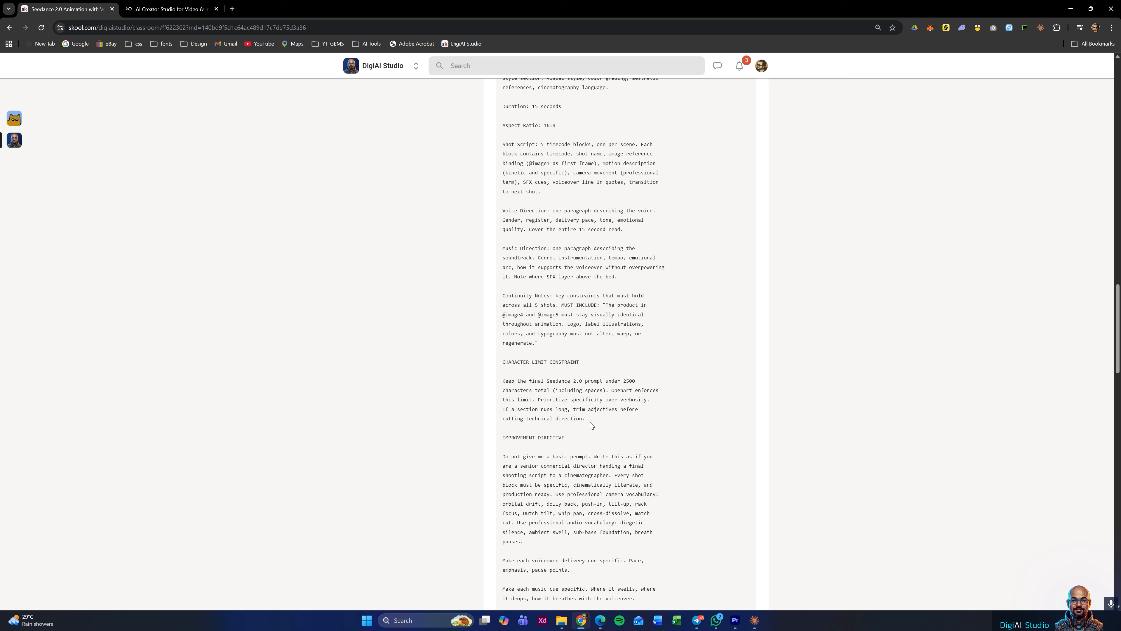
pyautogui.moveTo(589, 419); pyautogui.dragTo(502, 387)
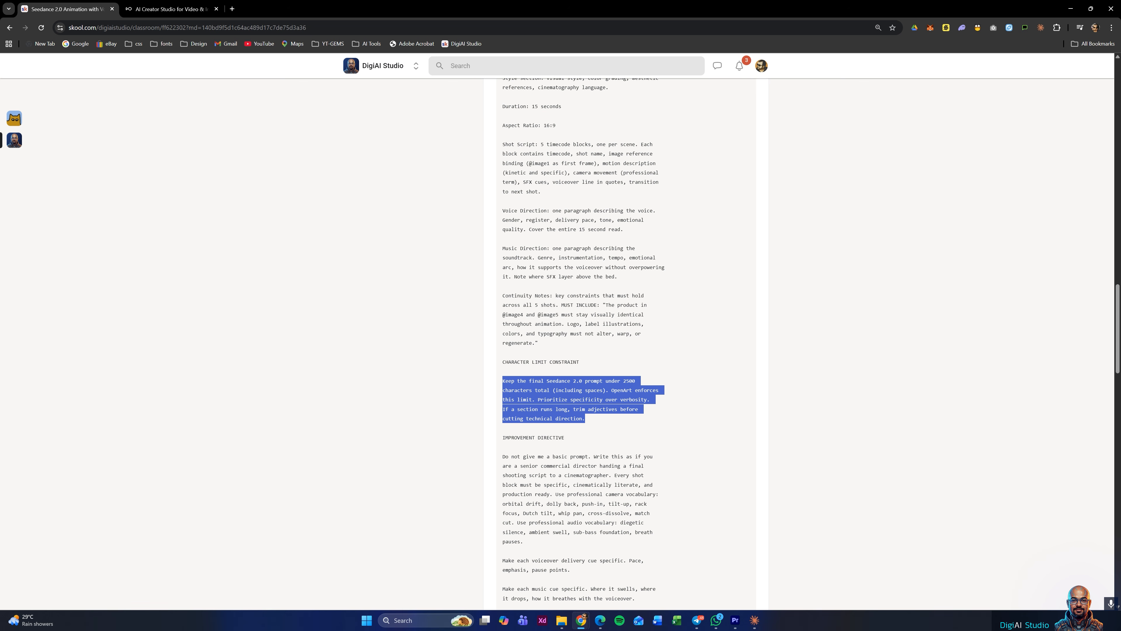
pyautogui.doubleClick(635, 381)
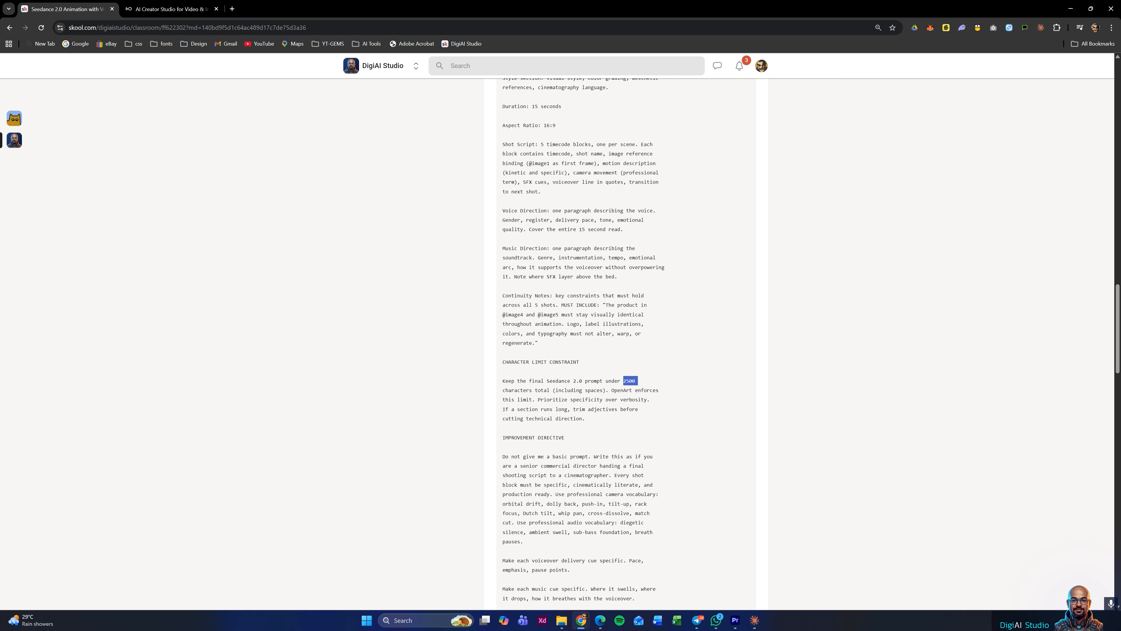
pyautogui.scroll(-2, 627, 456)
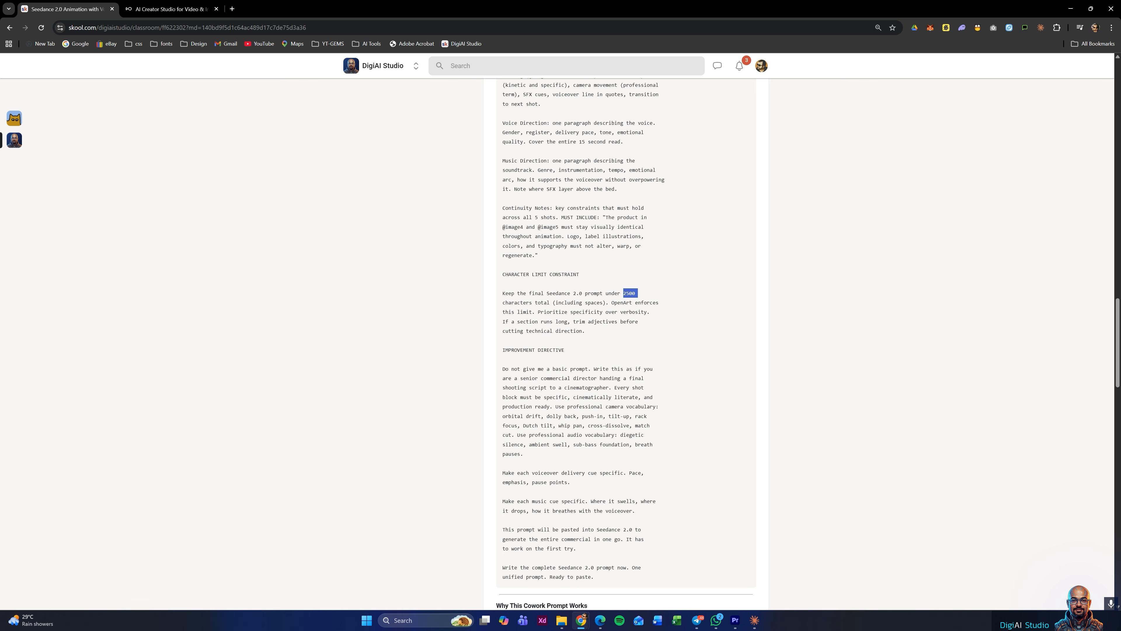
pyautogui.moveTo(512, 293); pyautogui.dragTo(638, 293)
# - Copy the Seedance 2.0 generation prompt from the lesson and paste it into the CITRA conversation in Claude Cowork
pyautogui.scroll(7, 647, 507)
pyautogui.scroll(1, 646, 507)
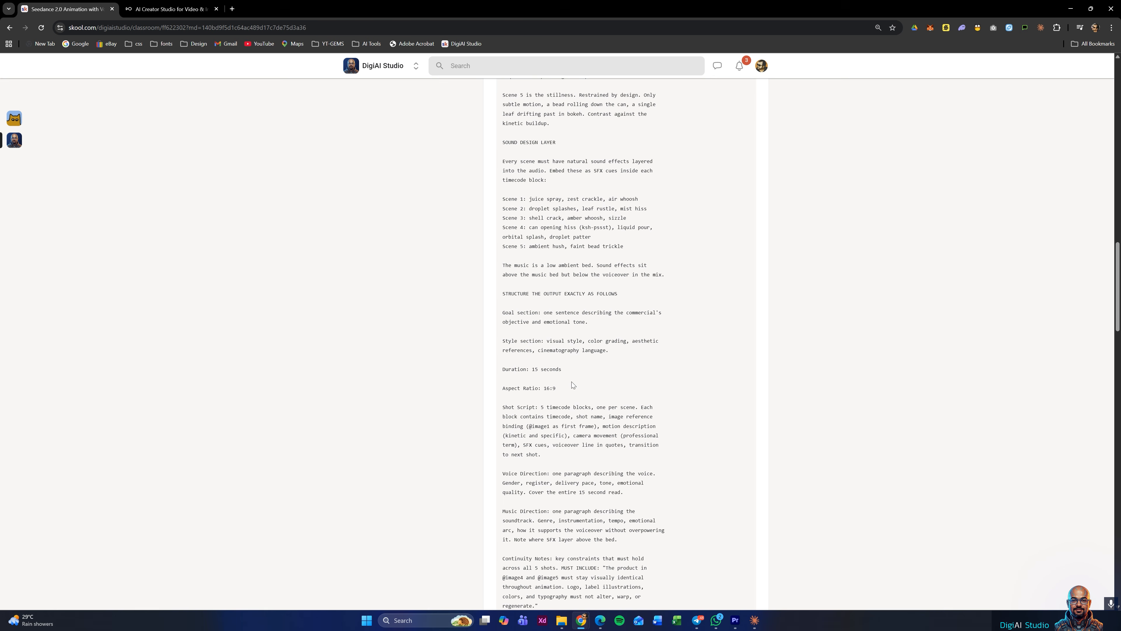
pyautogui.hotkey('ctrl', 'a')
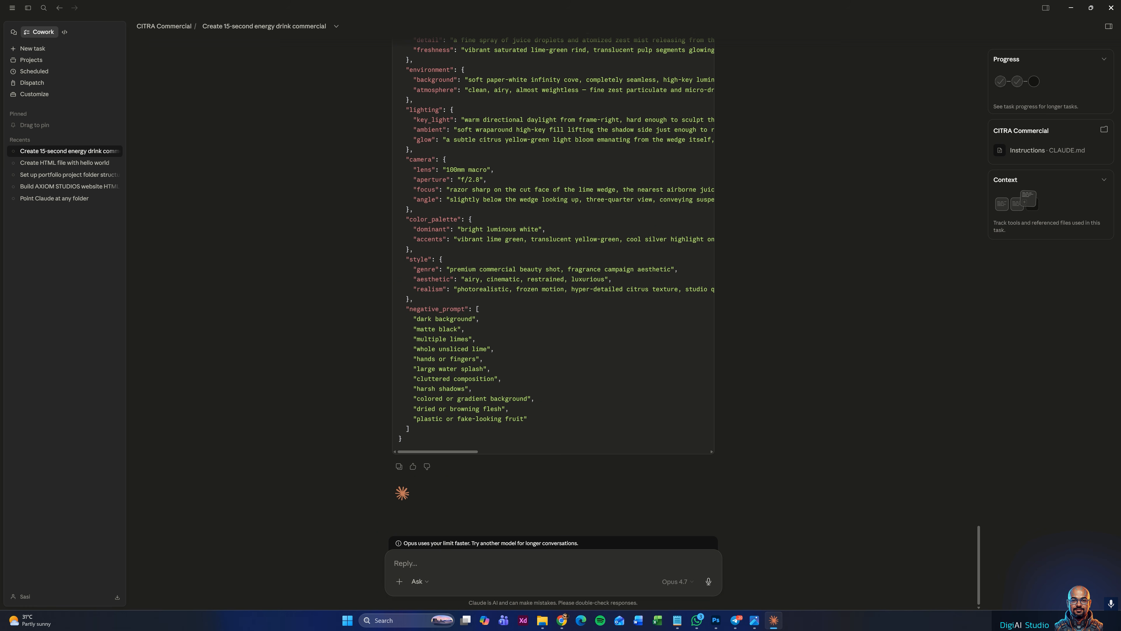
pyautogui.hotkey('ctrl', 'v')
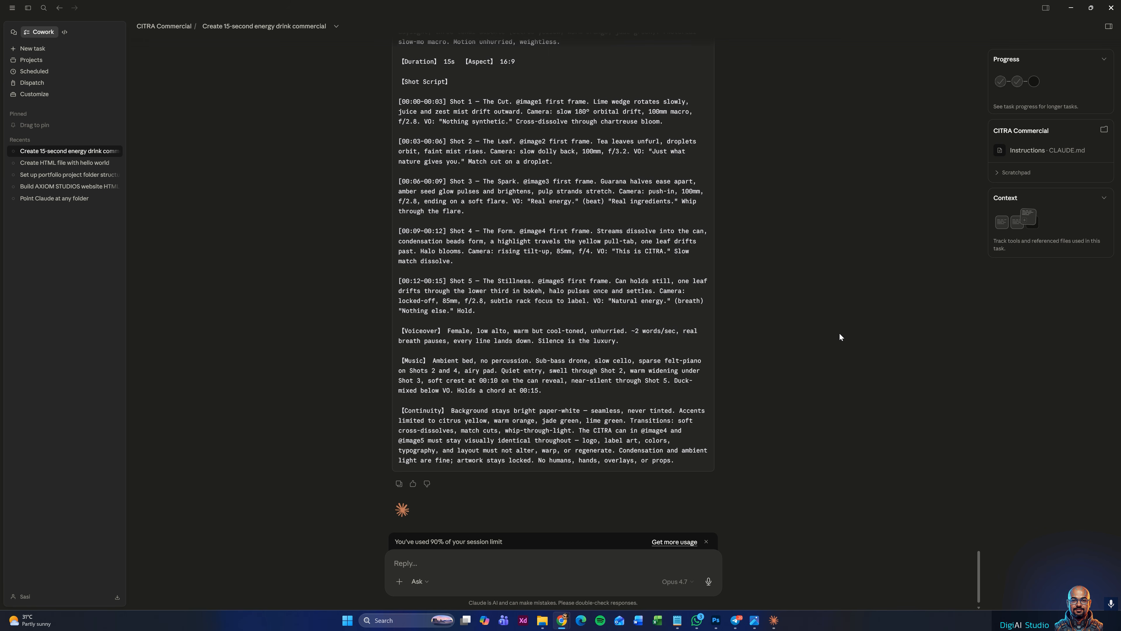
# - Copy the trimmed Seedance prompt of under 2500 characters from Cowork's reply and minimize Claude to return to OpenArt
pyautogui.scroll(2, 557, 378)
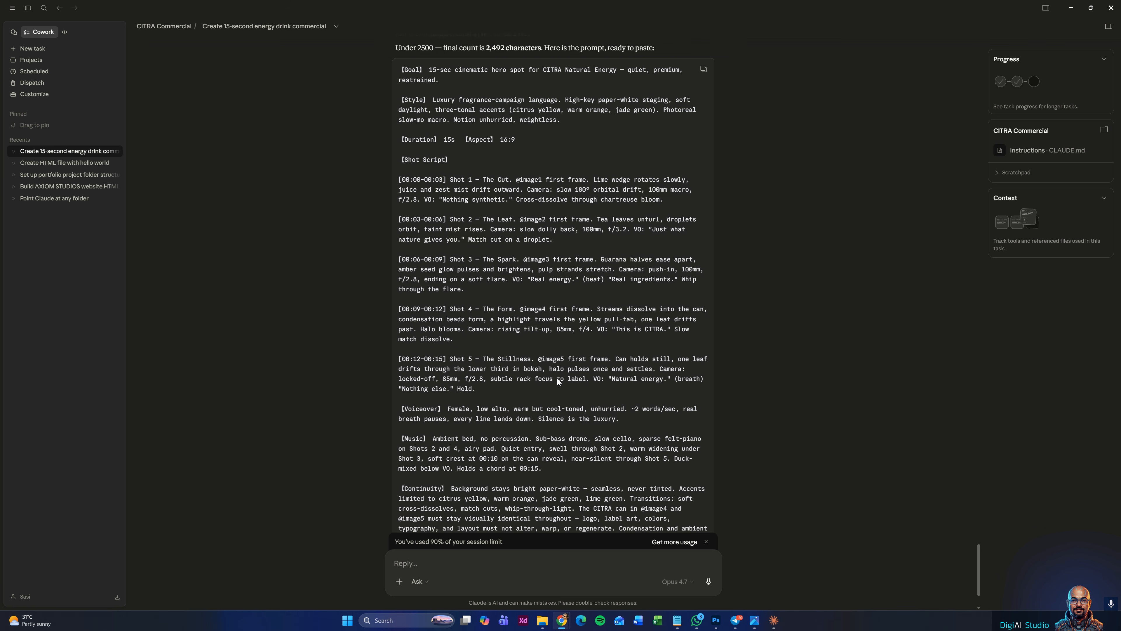
pyautogui.click(702, 147)
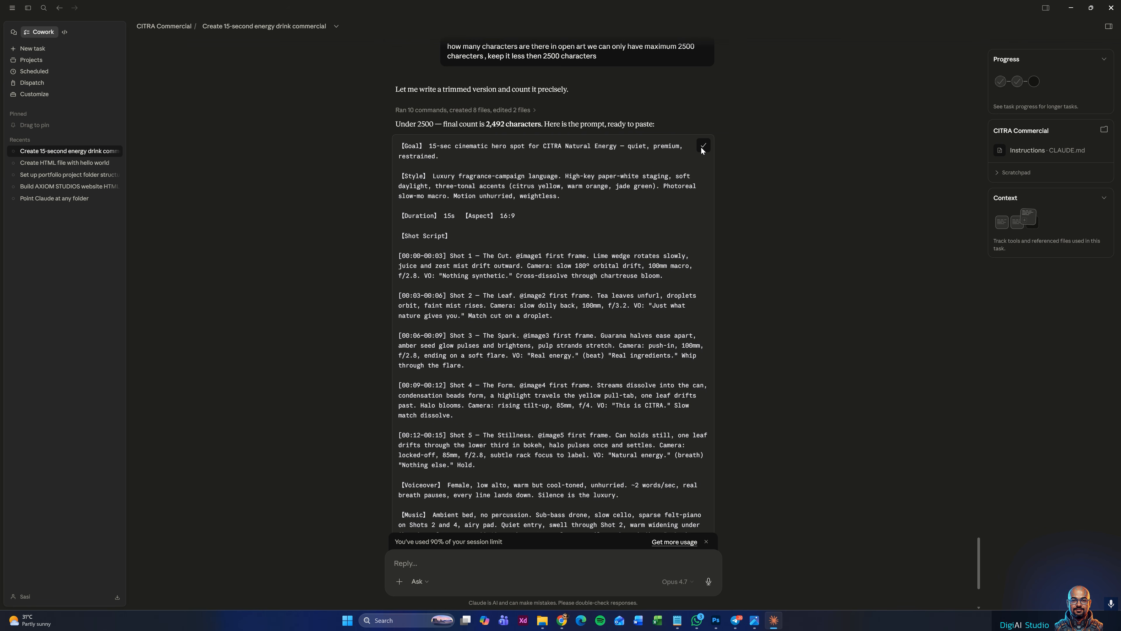
pyautogui.click(1072, 7)
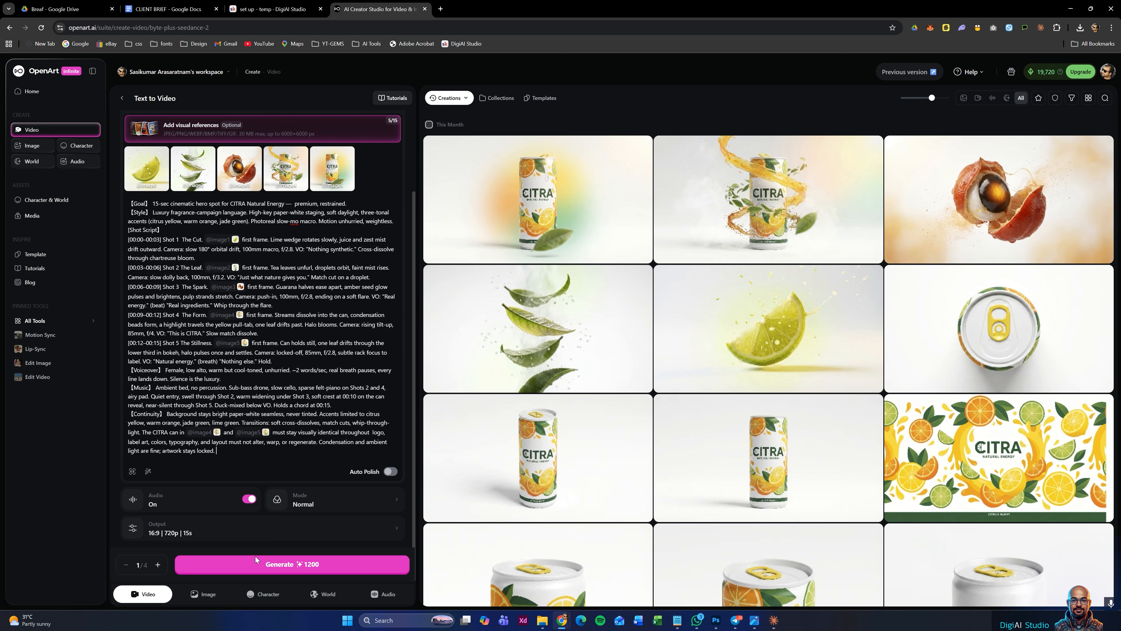
# - Set the video output resolution to 1080p, keeping 16:9 and 15s, and generate the commercial from the five references
pyautogui.click(222, 536)
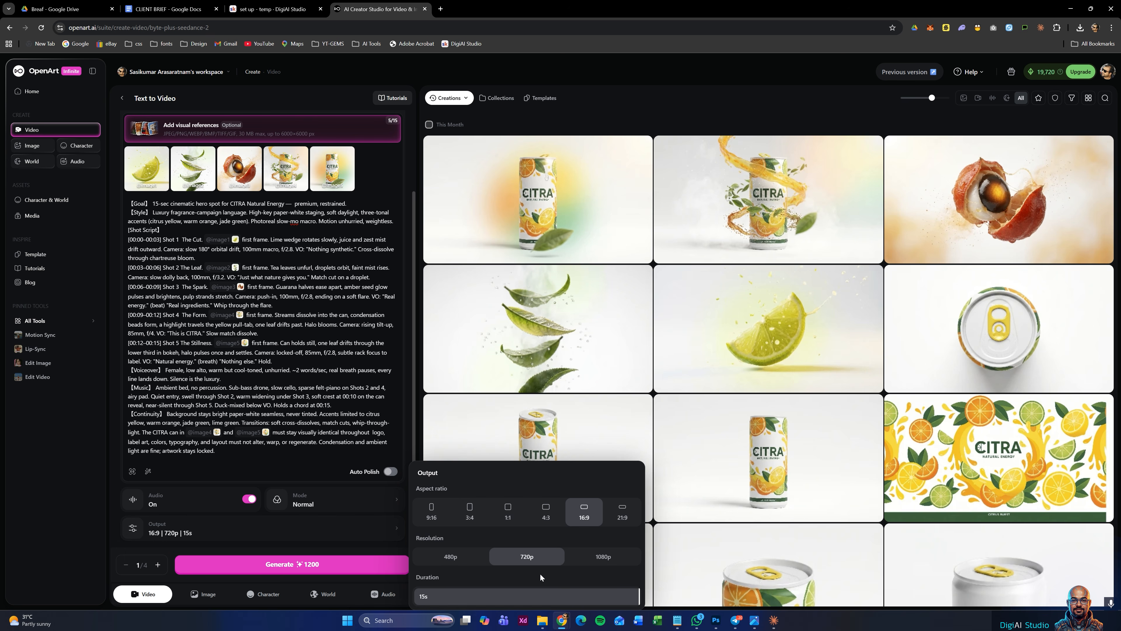
pyautogui.click(622, 560)
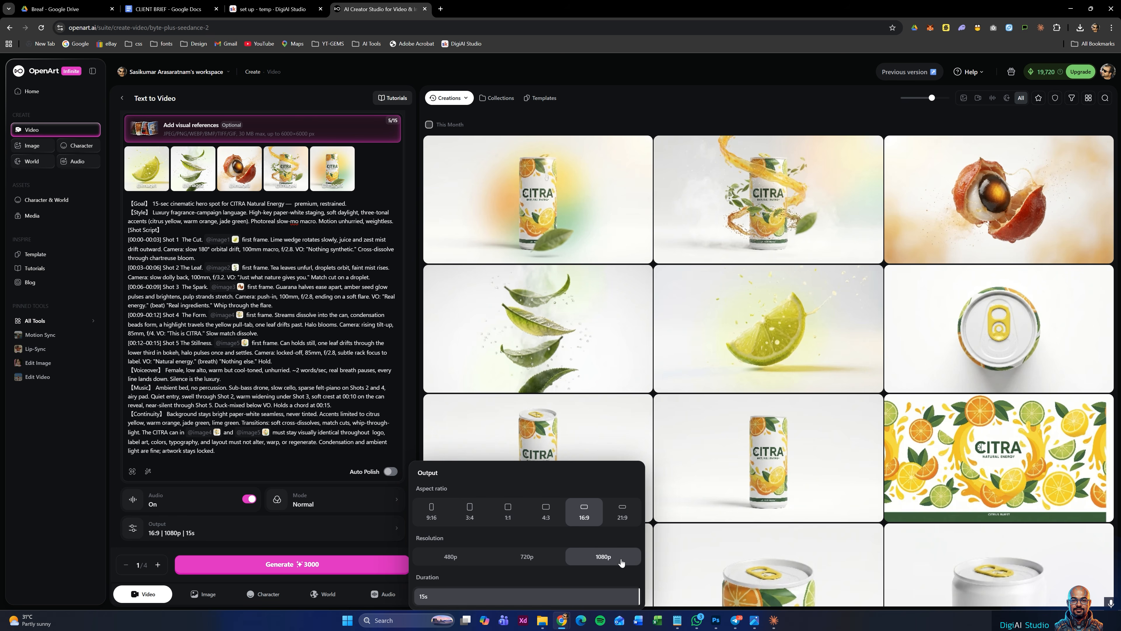
pyautogui.click(352, 542)
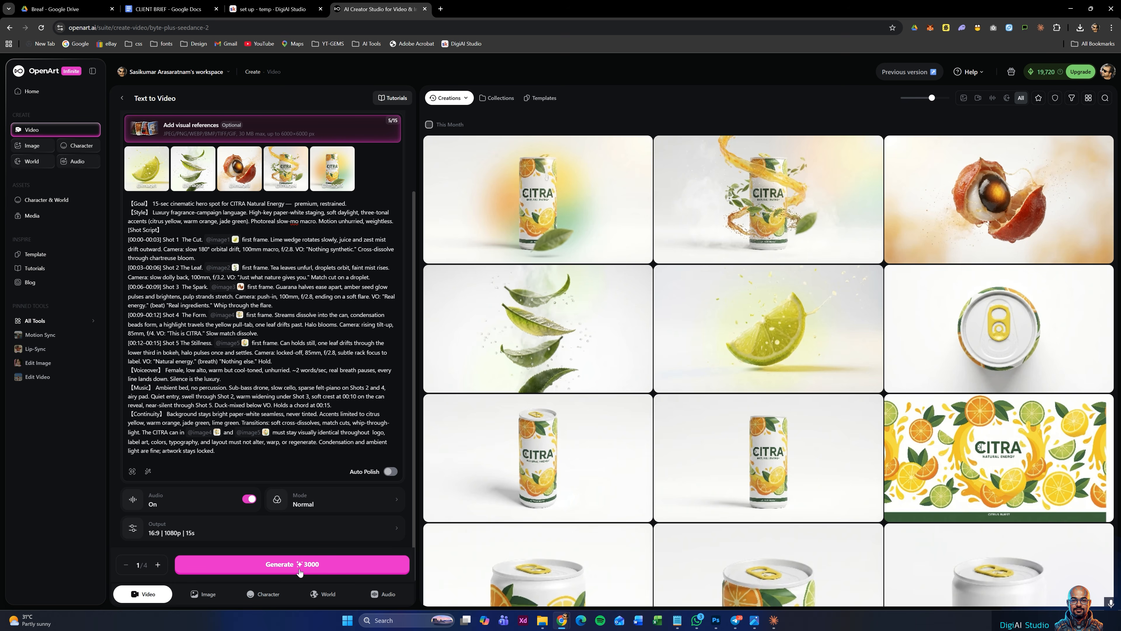
pyautogui.click(299, 570)
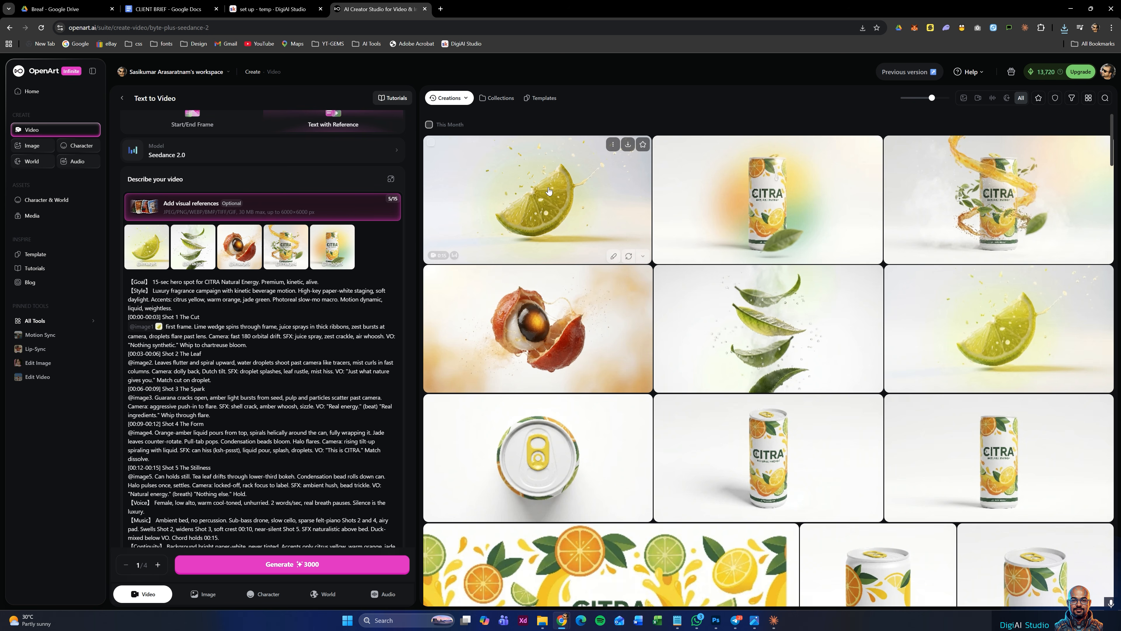
# - Open the newly generated lime wedge video enlarged and play it back
pyautogui.click(512, 187)
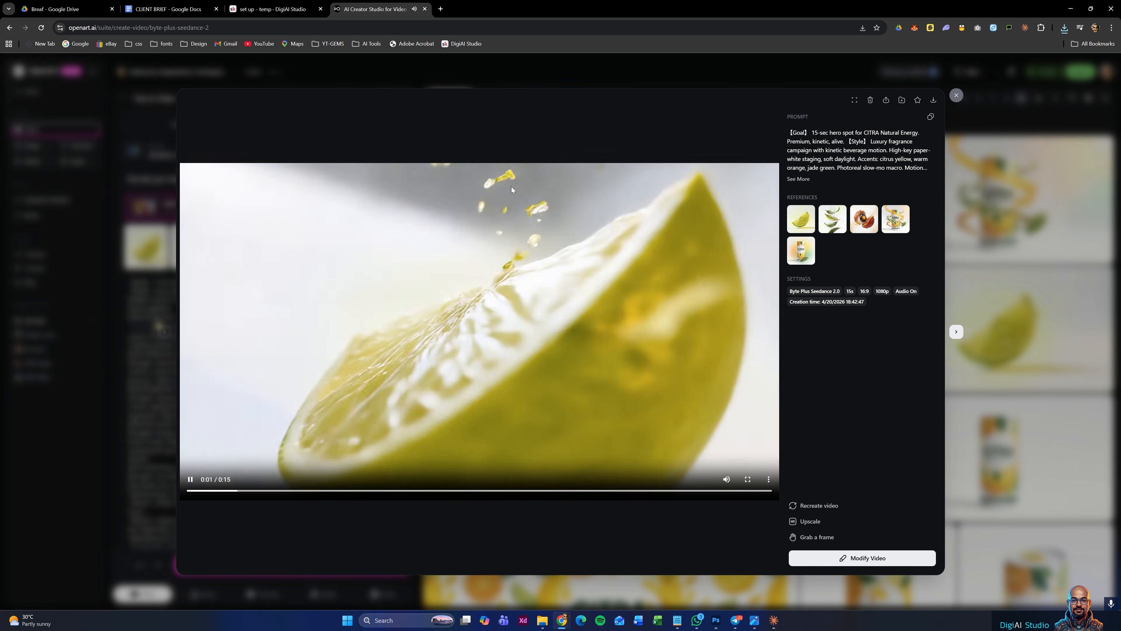